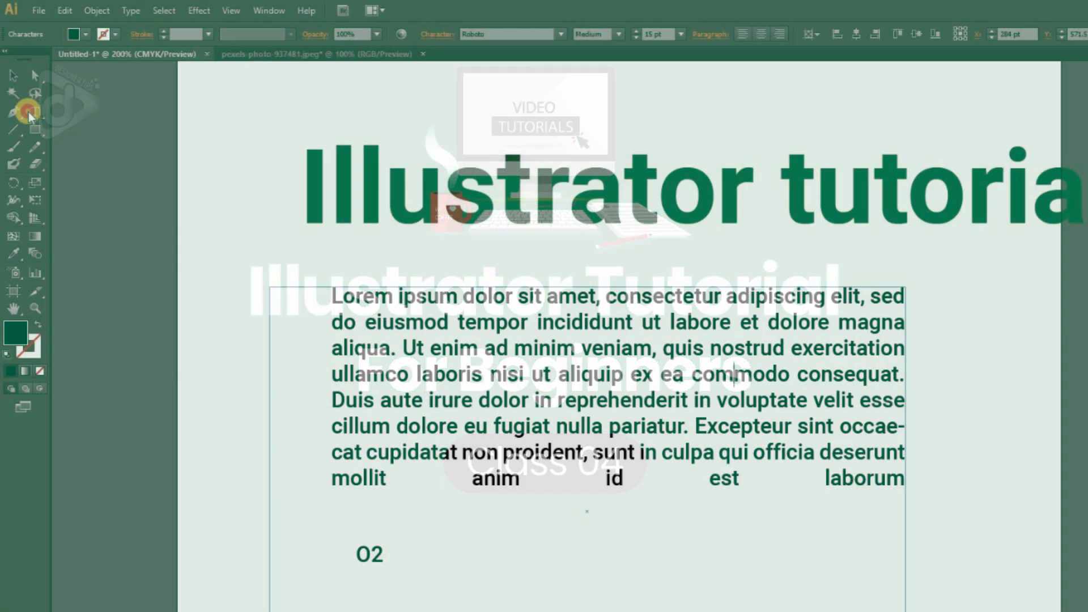
Activate the Area Type Tool from the group of type tools
{"action": "left_click", "coordinate": [35, 114]}
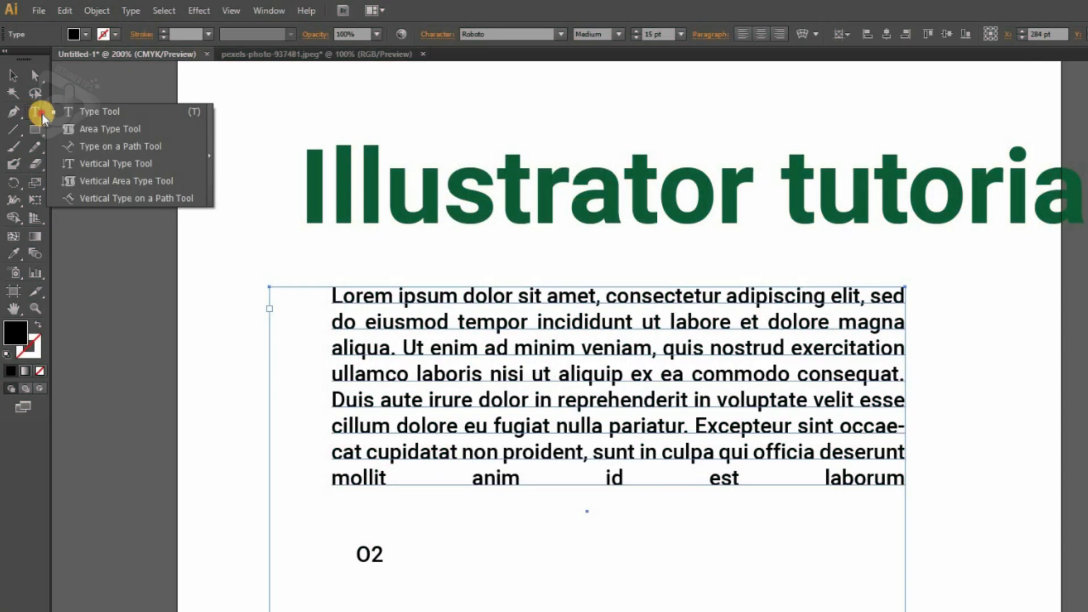
{"action": "left_click_drag", "start_coordinate": [42, 114], "coordinate": [79, 130]}
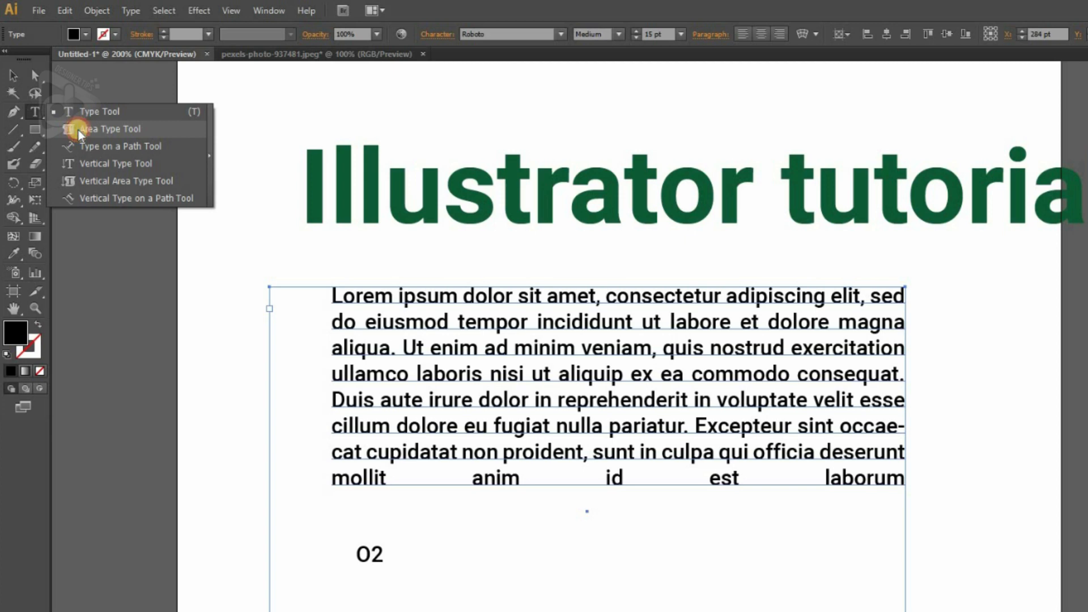
{"action": "left_click_drag", "start_coordinate": [78, 131], "coordinate": [78, 131]}
{"action": "scroll", "coordinate": [340, 314], "scroll_direction": "up", "scroll_amount": 1}
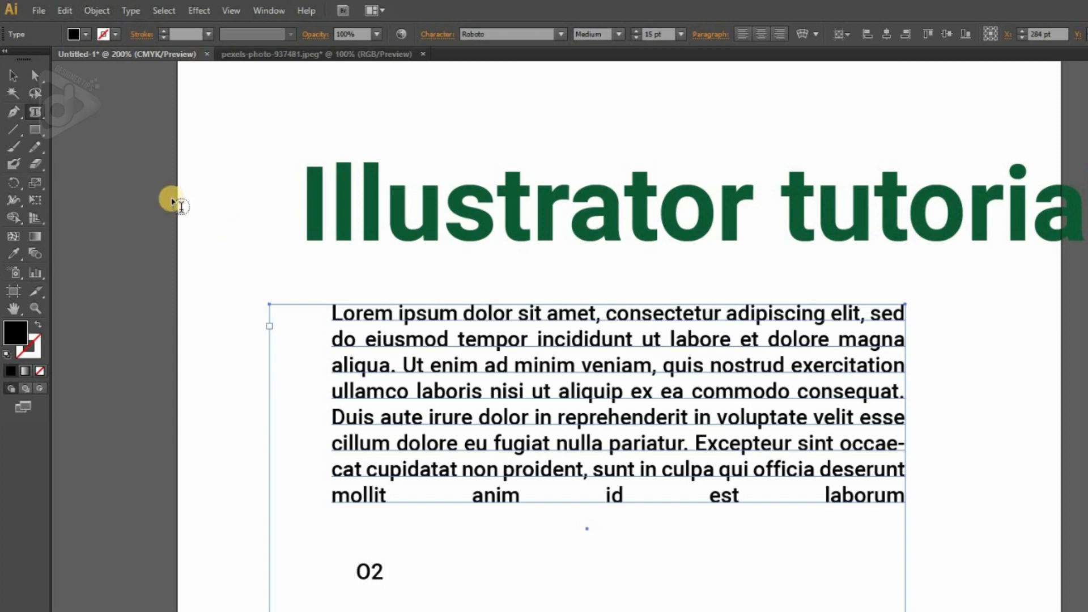
Draw a black circle about 207 pt in diameter near the artboard's lower right corner and move it fully onto the artboard
{"action": "left_click_drag", "start_coordinate": [38, 136], "coordinate": [88, 163]}
{"action": "left_click_drag", "start_coordinate": [560, 270], "coordinate": [506, 129]}
{"action": "left_click_drag", "start_coordinate": [516, 531], "coordinate": [432, 451]}
{"action": "left_click_drag", "start_coordinate": [556, 343], "coordinate": [787, 552]}
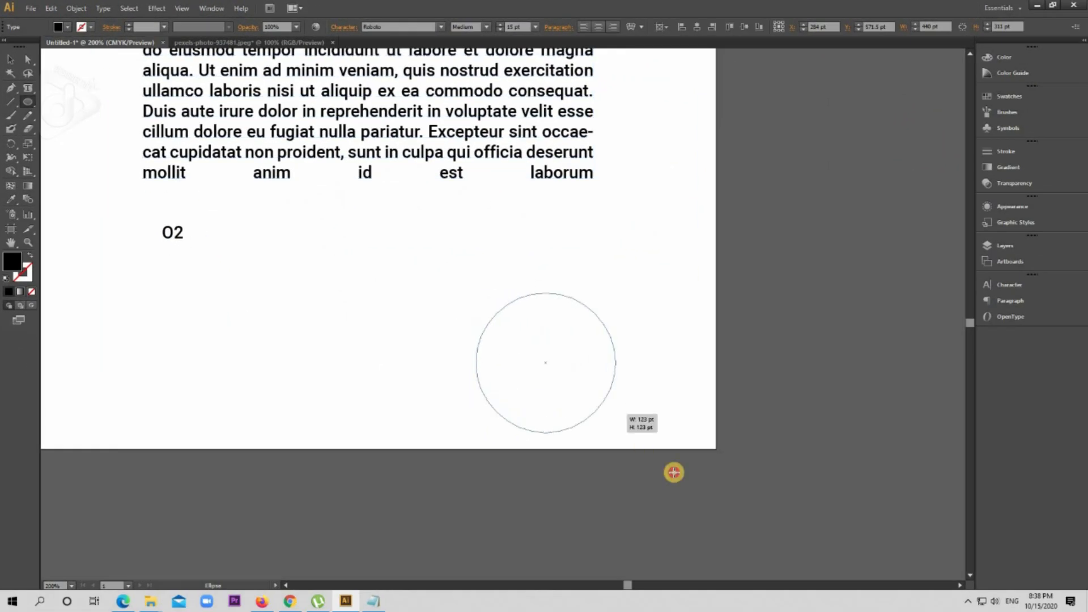
{"action": "left_click_drag", "start_coordinate": [673, 472], "coordinate": [709, 506]}
{"action": "left_click", "coordinate": [12, 59]}
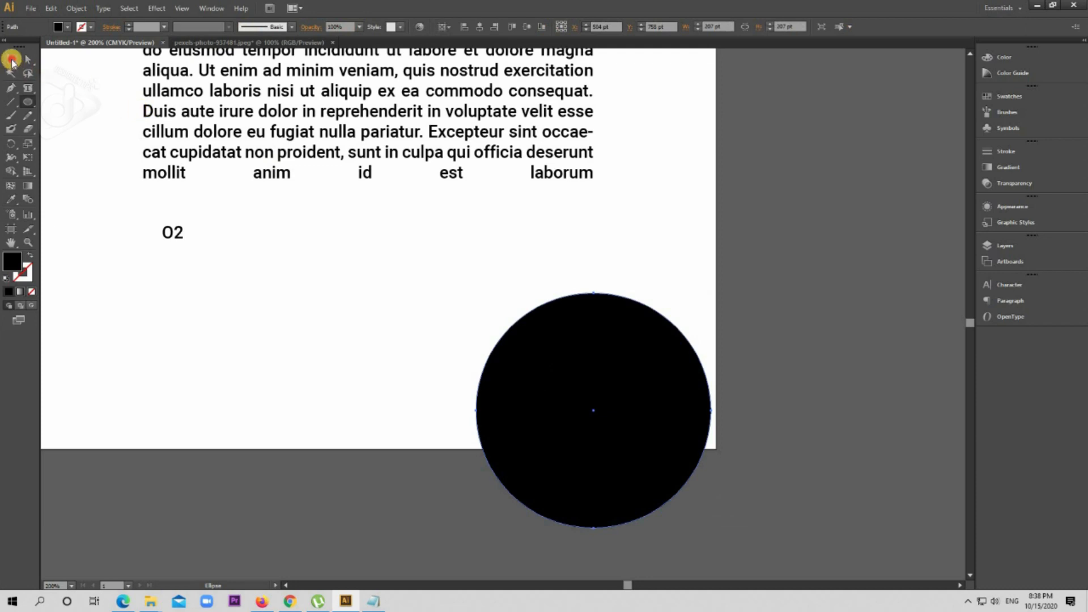
{"action": "left_click_drag", "start_coordinate": [566, 355], "coordinate": [414, 260]}
{"action": "mouse_move", "coordinate": [669, 363]}
{"action": "left_mouse_down"}
{"action": "mouse_move", "coordinate": [671, 390]}
{"action": "mouse_move", "coordinate": [651, 370]}
{"action": "left_mouse_up"}
Copy the paragraph's opening text from "Lorem ipsum" through "Ut enim ad minim veniam"
{"action": "left_click", "coordinate": [28, 89]}
{"action": "left_click_drag", "start_coordinate": [230, 145], "coordinate": [479, 189]}
{"action": "key", "text": "ctrl+c"}
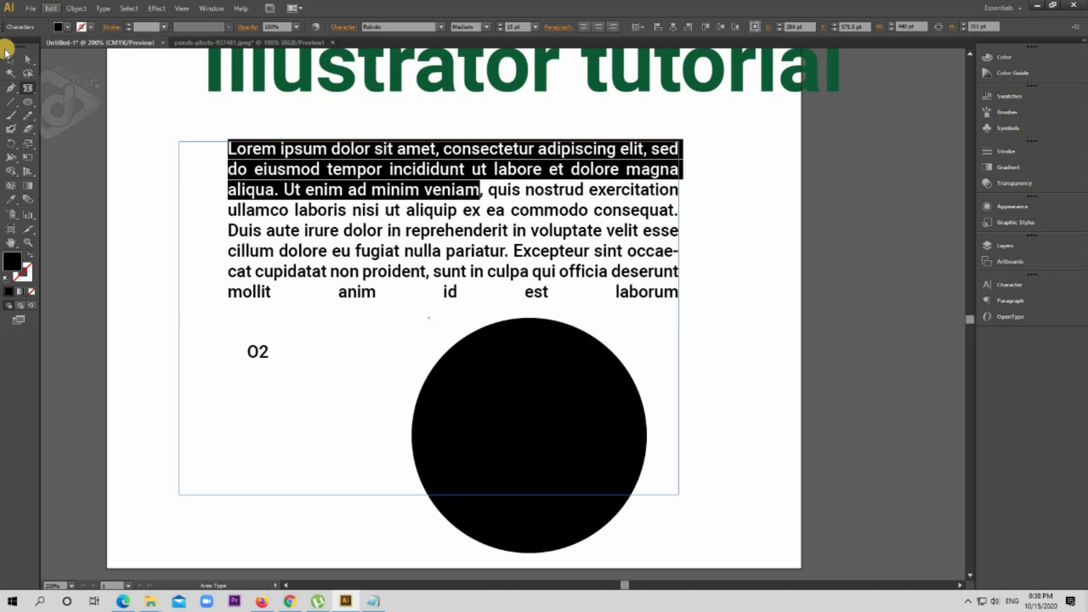
Move the paragraph off the artboard's right side and place the circle in the space below the heading
{"action": "left_click", "coordinate": [17, 59]}
{"action": "left_click_drag", "start_coordinate": [332, 150], "coordinate": [887, 189]}
{"action": "left_click_drag", "start_coordinate": [584, 372], "coordinate": [435, 221]}
Convert the circle into an area type container and paste the copied text inside it
{"action": "left_click", "coordinate": [29, 90]}
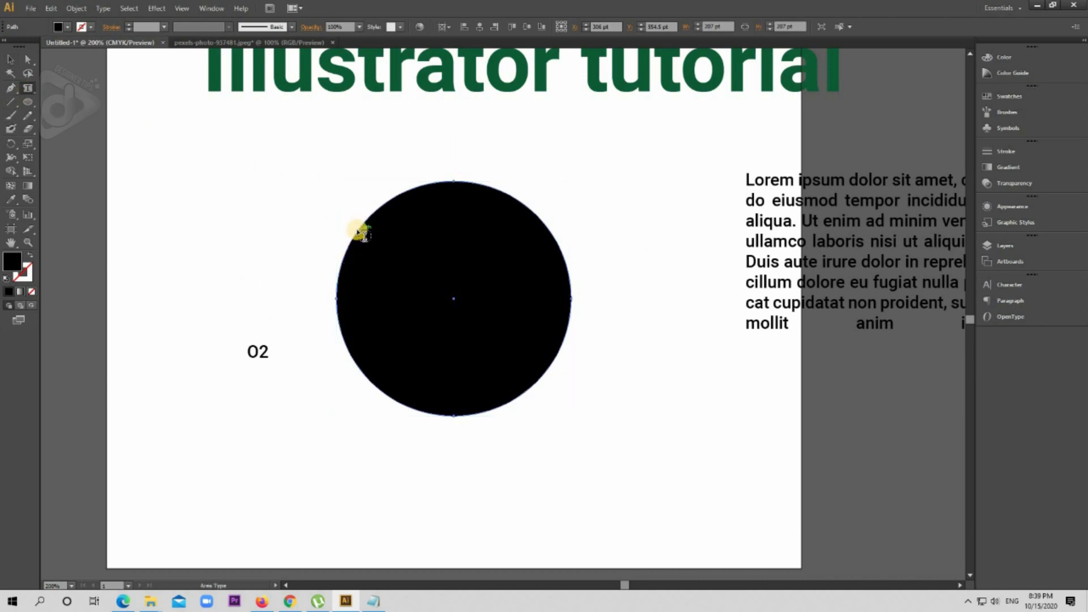
{"action": "left_click", "coordinate": [357, 227]}
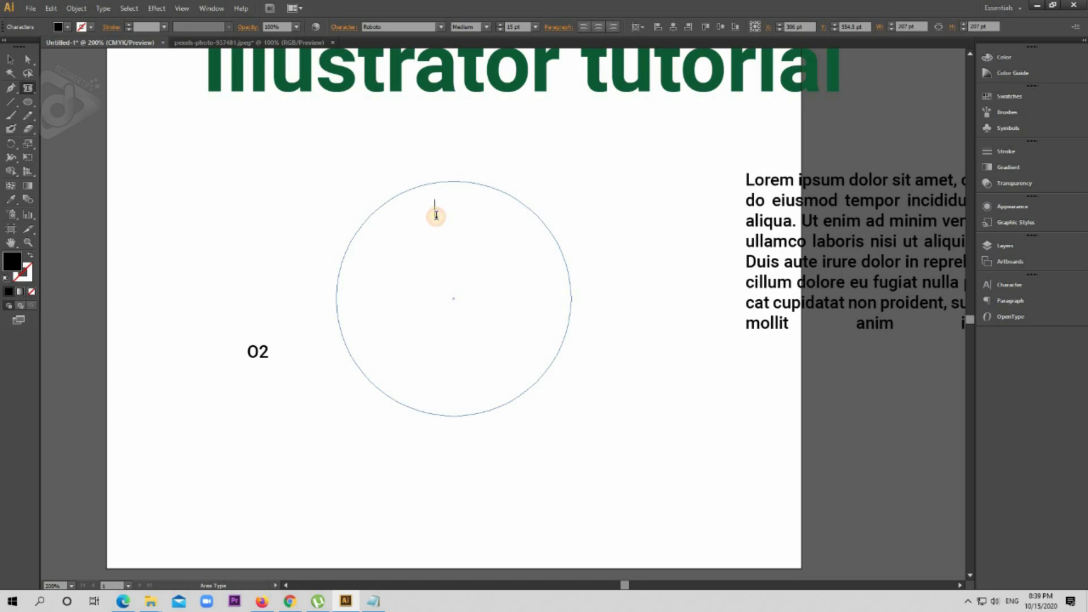
{"action": "key", "text": "ctrl+v"}
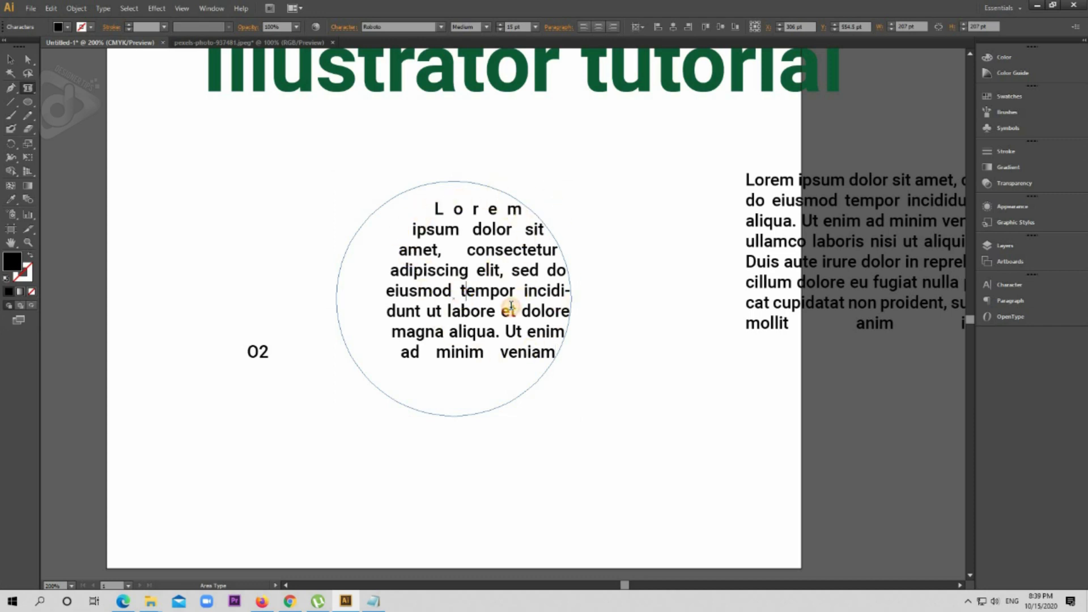
Left-align all the text in the circle and set its font size to 10 pt
{"action": "key", "text": "ctrl+a"}
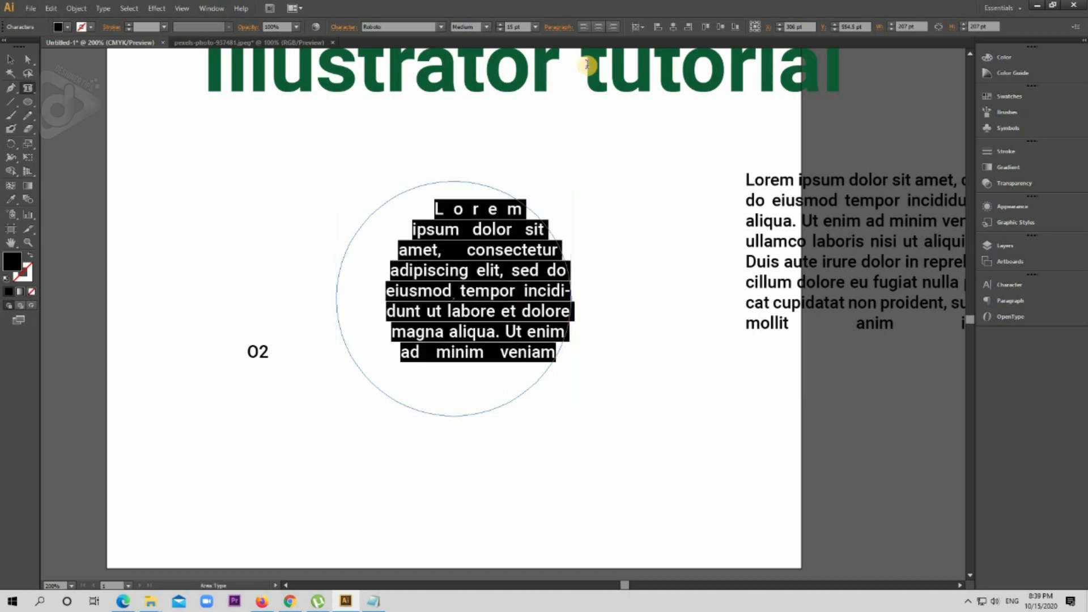
{"action": "left_click", "coordinate": [584, 27]}
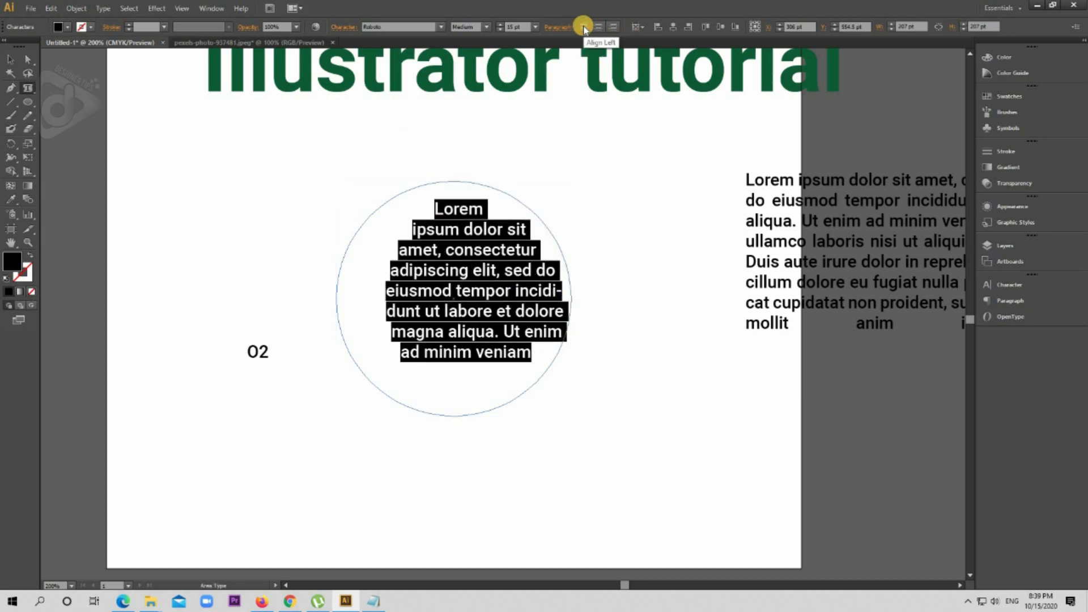
{"action": "left_click", "coordinate": [474, 244]}
{"action": "key", "text": "ctrl+a"}
{"action": "left_click", "coordinate": [537, 26]}
{"action": "left_click", "coordinate": [549, 104]}
{"action": "left_click", "coordinate": [492, 241]}
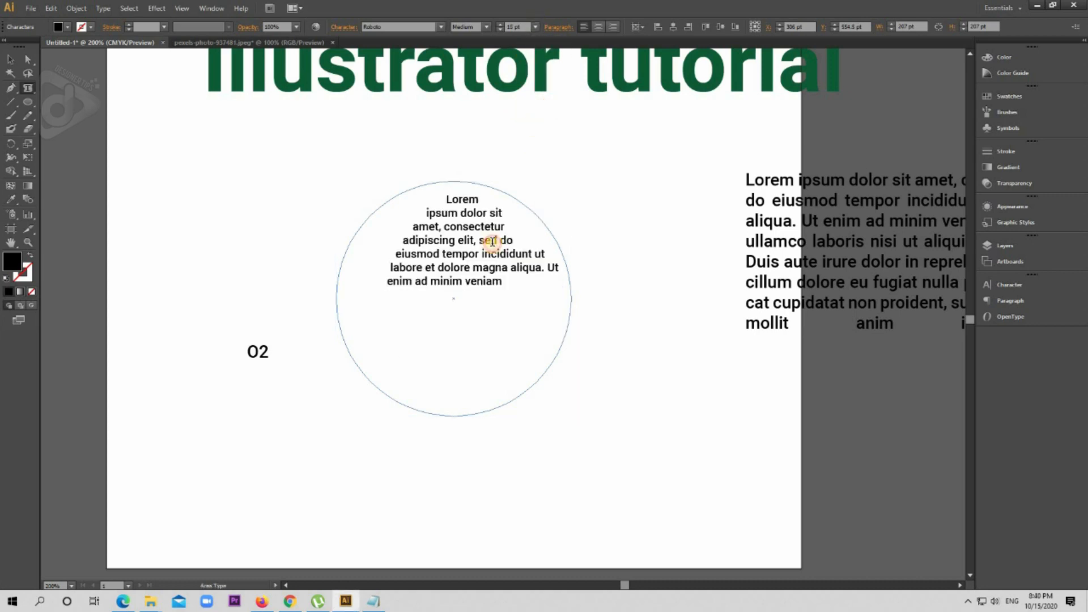
Paste the copied Lorem ipsum text again after "minim veniam" in the circle
{"action": "left_click", "coordinate": [526, 282]}
{"action": "type", "text": "Lorem ipsum dolor sit amet, consectetur adipiscing elit, sed do eiusmod tempor incididunt ut"}
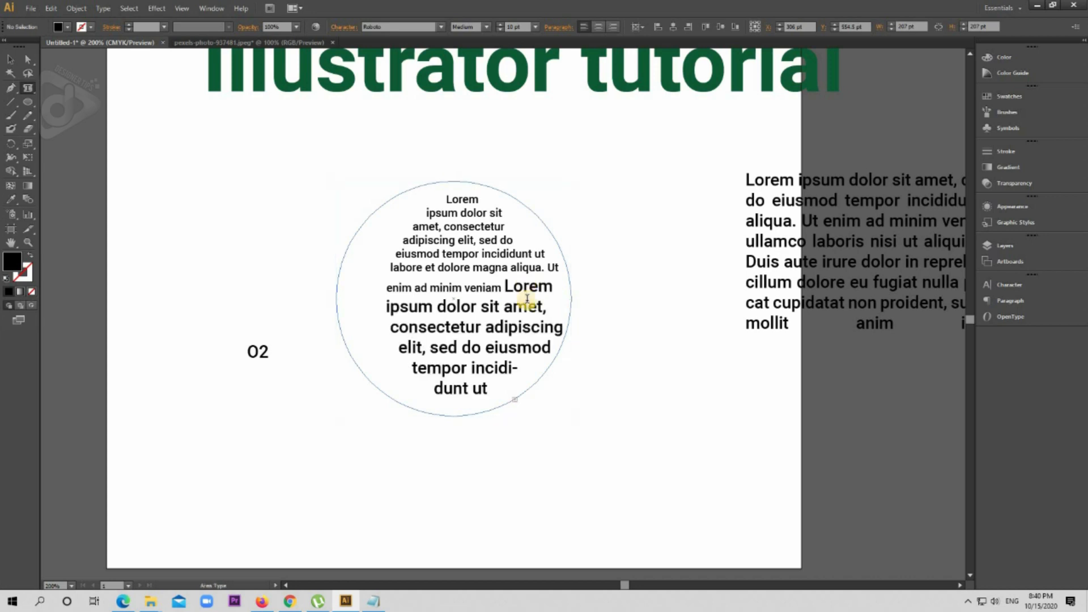
{"action": "left_click", "coordinate": [518, 318]}
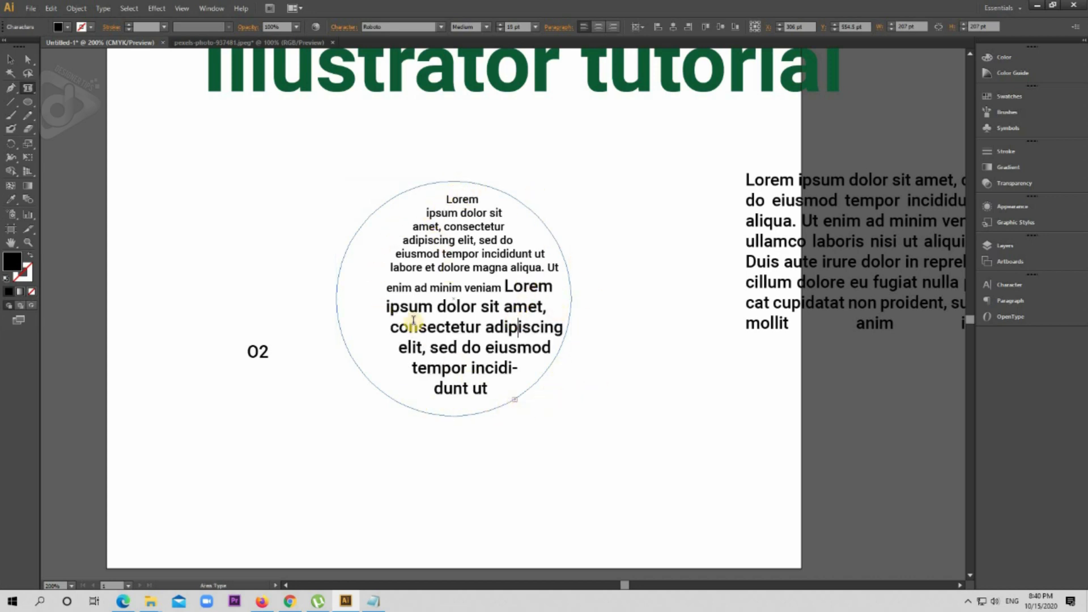
Set the left indent of all the circle's text to 0 pt
{"action": "left_click", "coordinate": [416, 269]}
{"action": "key", "text": "ctrl+a"}
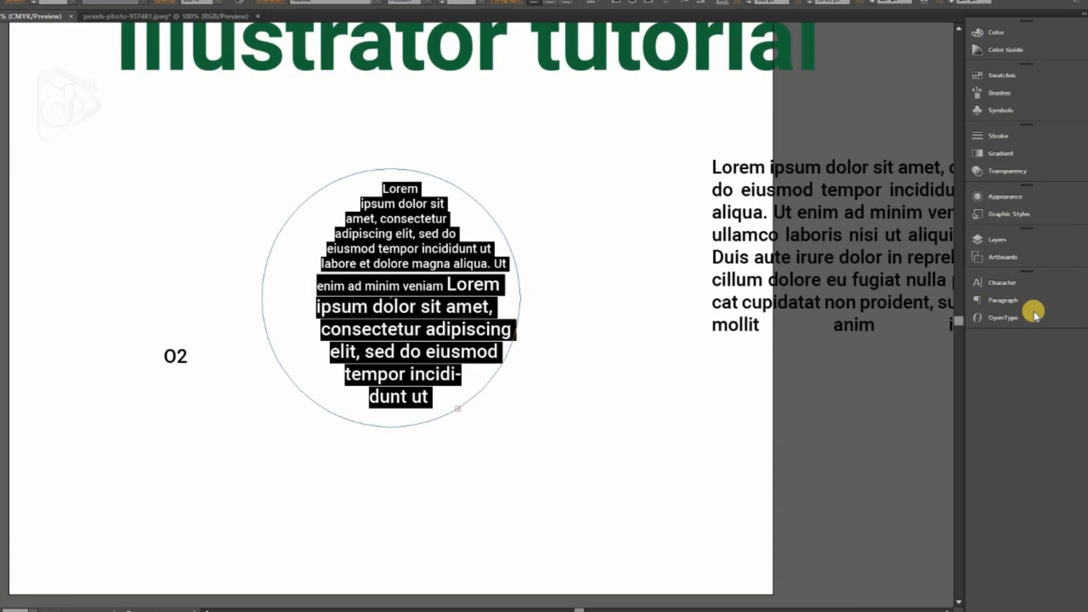
{"action": "left_click", "coordinate": [1006, 303]}
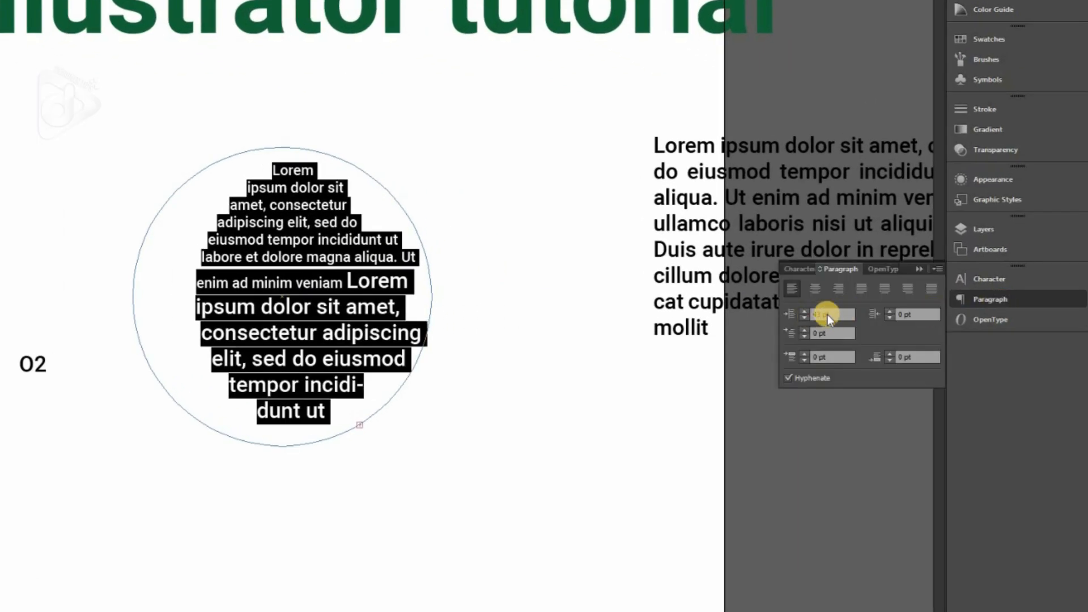
{"action": "left_click", "coordinate": [839, 321]}
{"action": "type", "text": "0"}
{"action": "key", "text": "Return"}
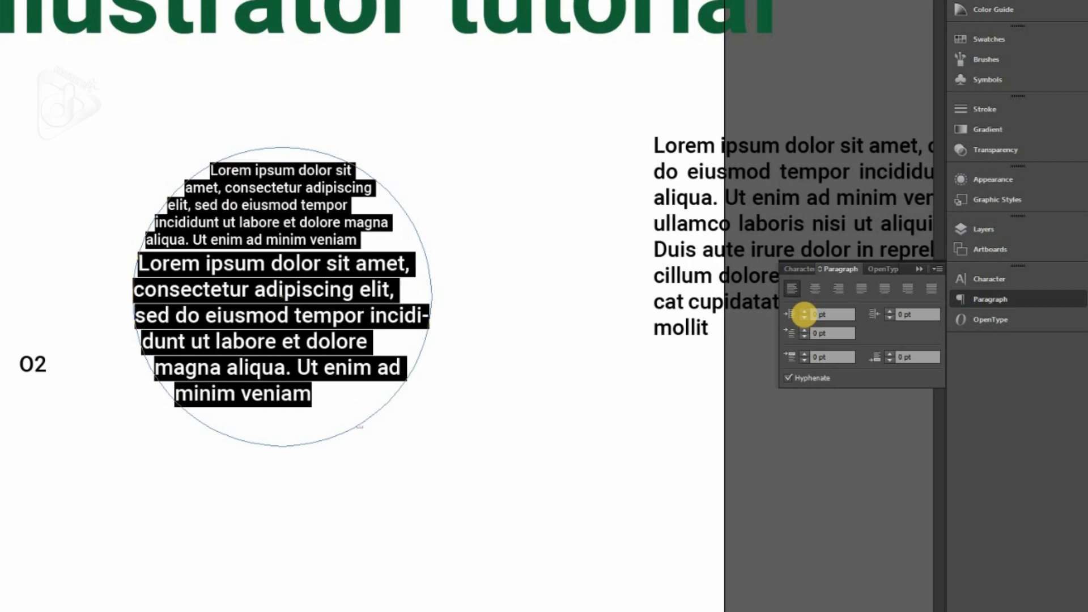
{"action": "left_click", "coordinate": [919, 268]}
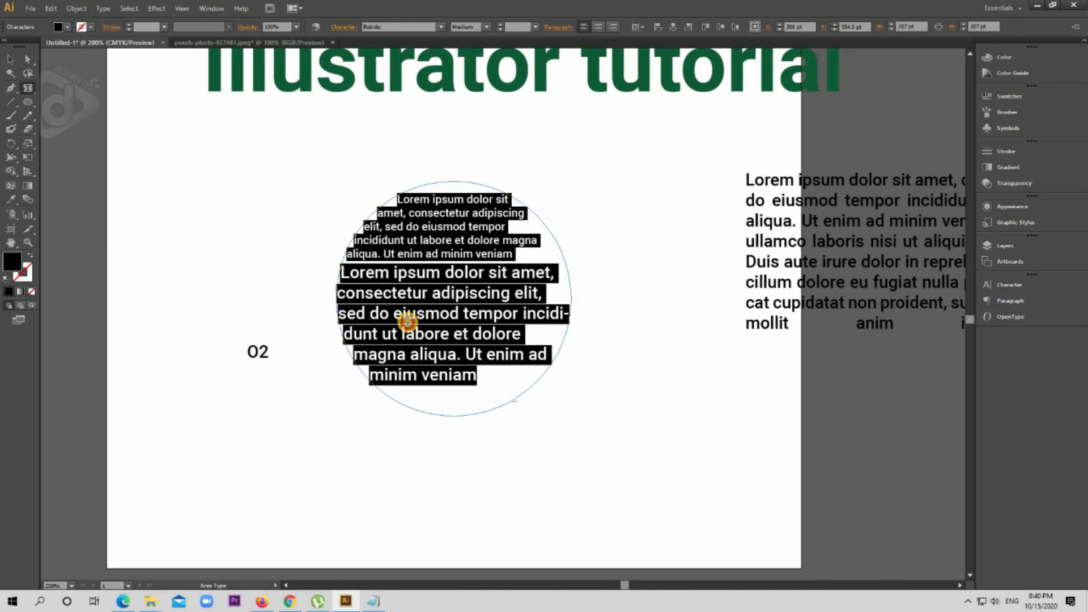
{"action": "left_click", "coordinate": [407, 321]}
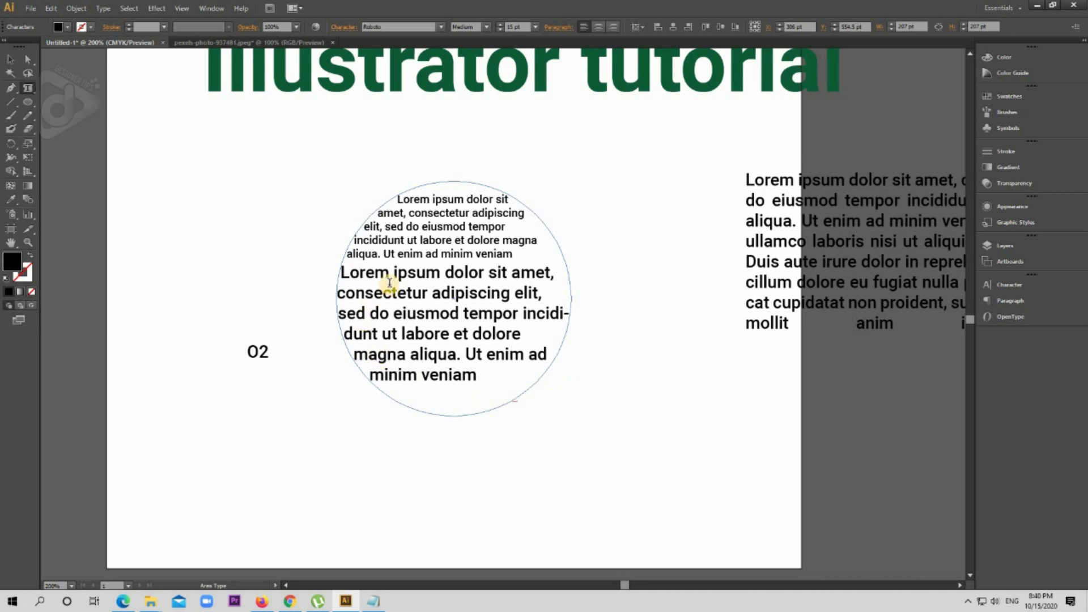
In the pexels-photo-937481.jpeg document, start a Pen outline from the photo's left side across to the man's jaw and around his shoulder
{"action": "left_click", "coordinate": [205, 43]}
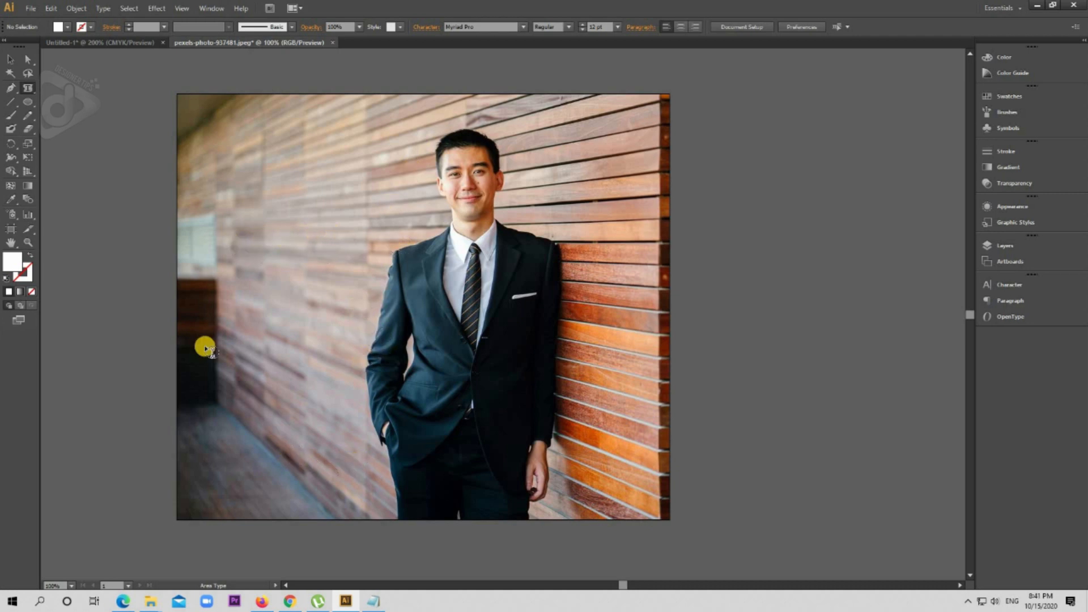
{"action": "left_click", "coordinate": [11, 90]}
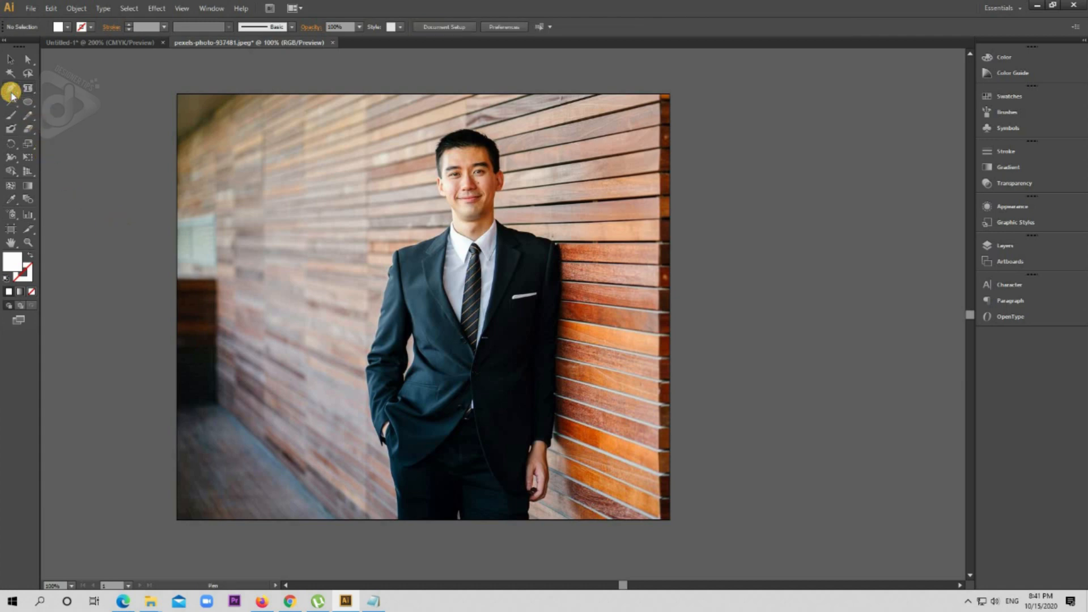
{"action": "left_click", "coordinate": [190, 201]}
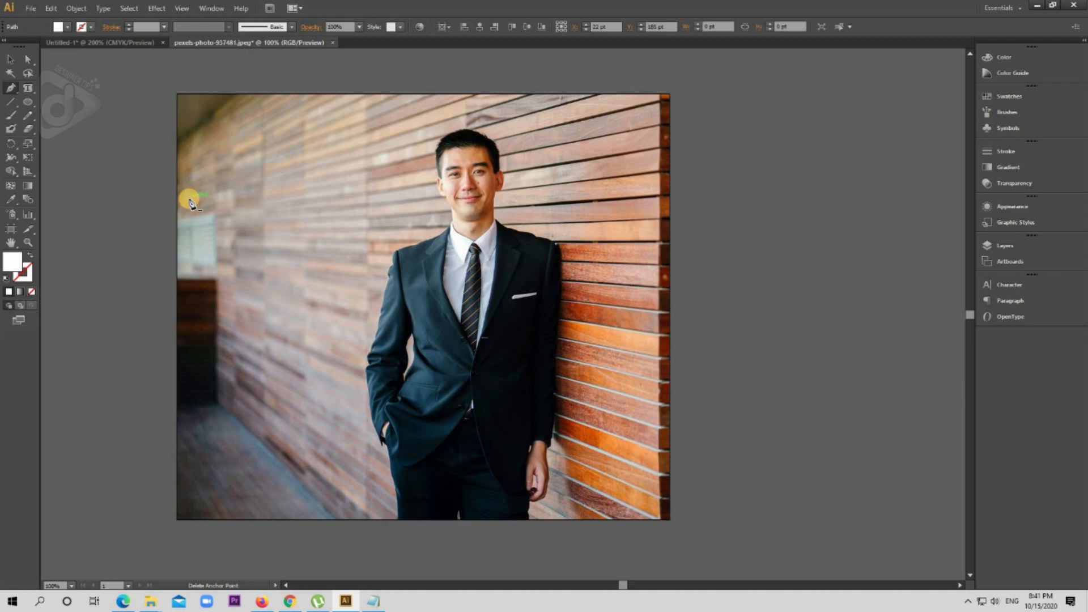
{"action": "left_click", "coordinate": [442, 202]}
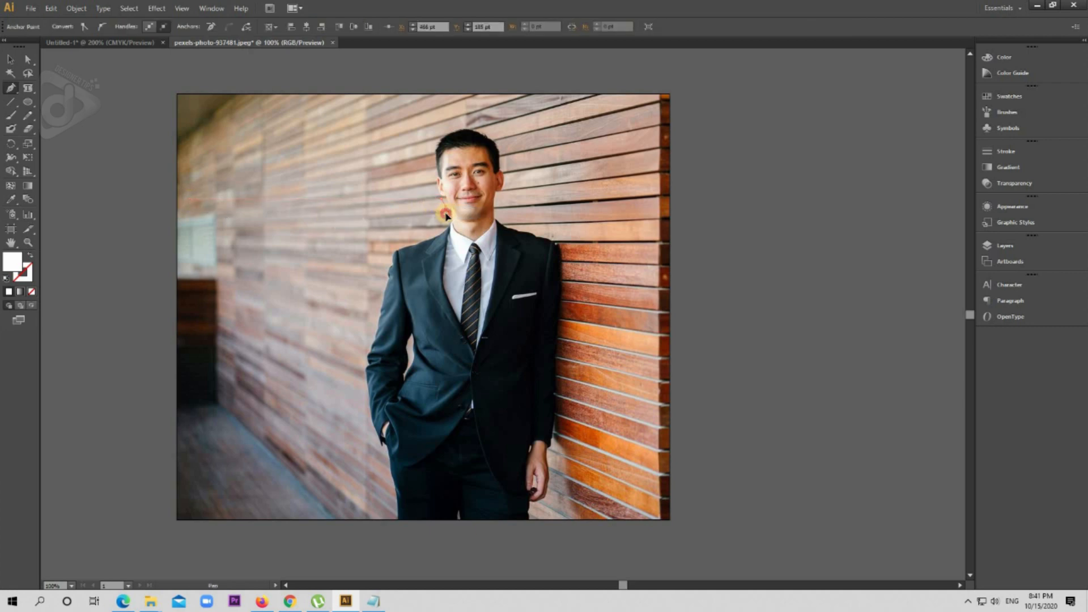
{"action": "left_click", "coordinate": [446, 209]}
{"action": "left_click_drag", "start_coordinate": [438, 227], "coordinate": [393, 250]}
{"action": "left_click", "coordinate": [388, 253]}
{"action": "left_click", "coordinate": [385, 262]}
{"action": "left_click", "coordinate": [381, 278]}
{"action": "left_click", "coordinate": [382, 293]}
{"action": "left_click", "coordinate": [376, 315]}
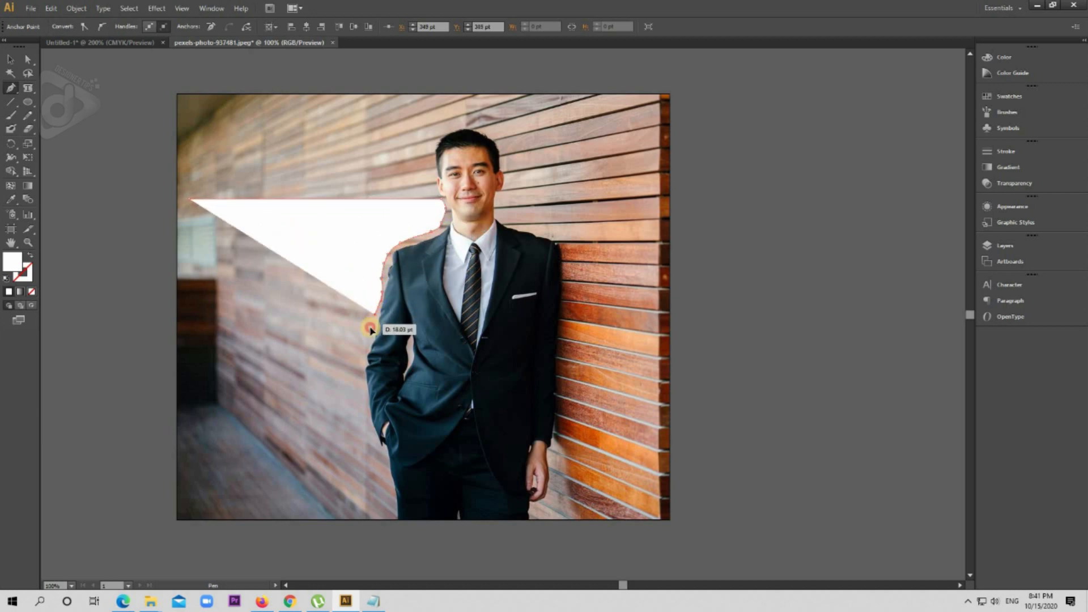
Continue the outline along the man's arm to the photo's bottom edge and close it at its starting point
{"action": "left_click", "coordinate": [369, 346]}
{"action": "left_click", "coordinate": [361, 383]}
{"action": "left_click", "coordinate": [367, 413]}
{"action": "left_click", "coordinate": [372, 436]}
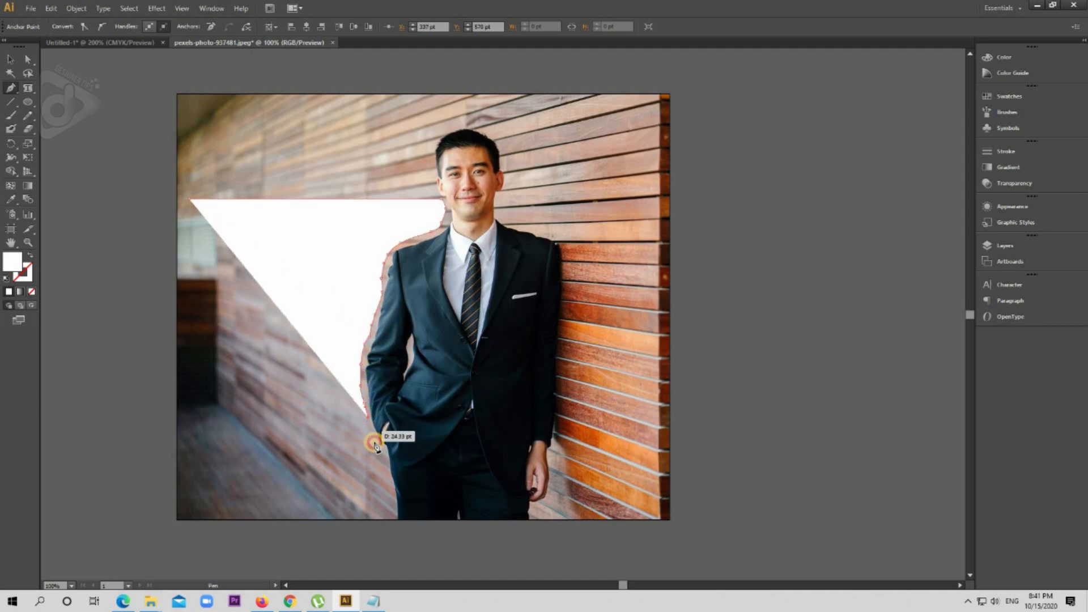
{"action": "left_click", "coordinate": [381, 454]}
{"action": "left_click", "coordinate": [388, 484]}
{"action": "left_click_drag", "start_coordinate": [390, 514], "coordinate": [389, 521]}
{"action": "left_click", "coordinate": [388, 520]}
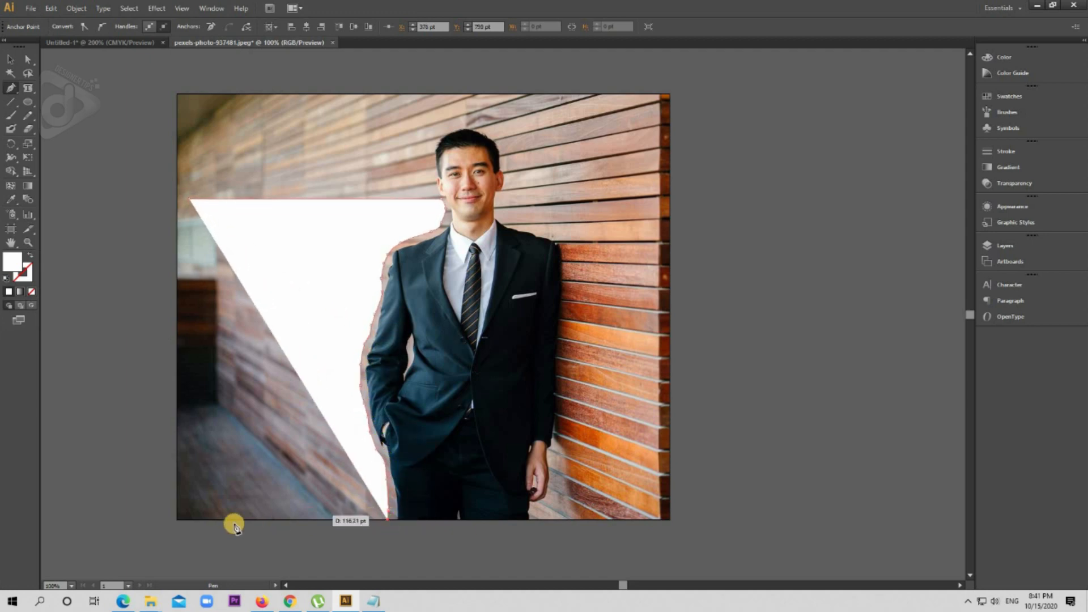
{"action": "left_click", "coordinate": [189, 521]}
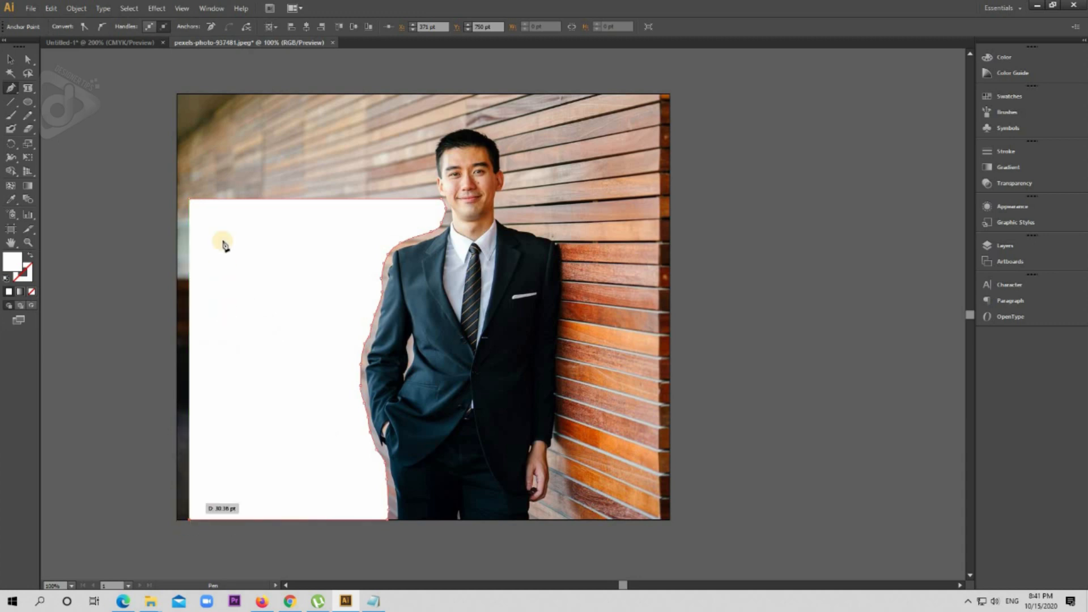
{"action": "left_click", "coordinate": [189, 201]}
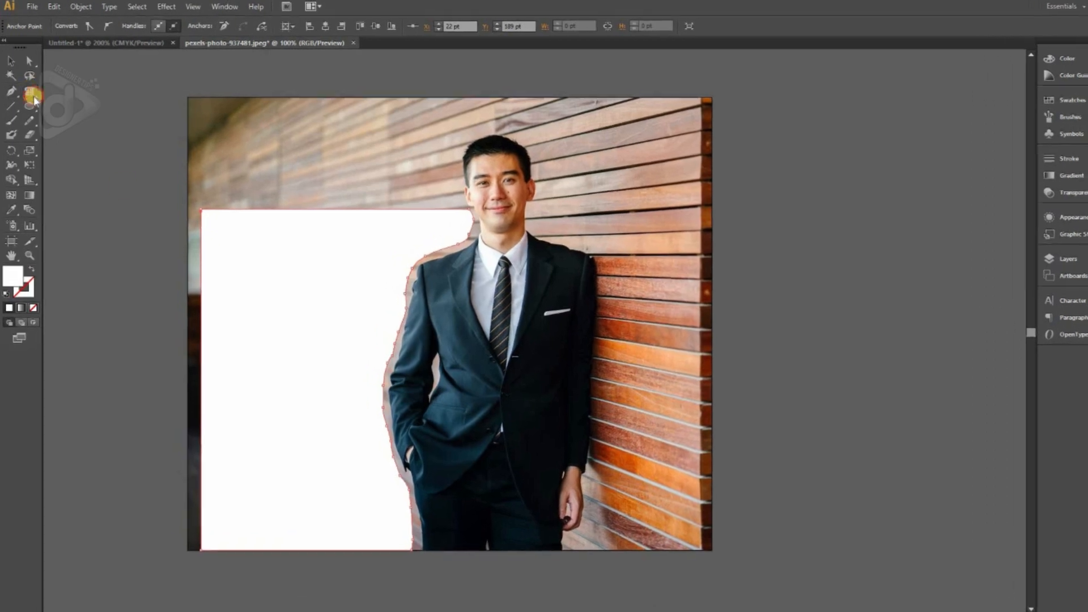
Convert the white shape beside the man into an area type container and paste the copied text into it
{"action": "left_click", "coordinate": [32, 93]}
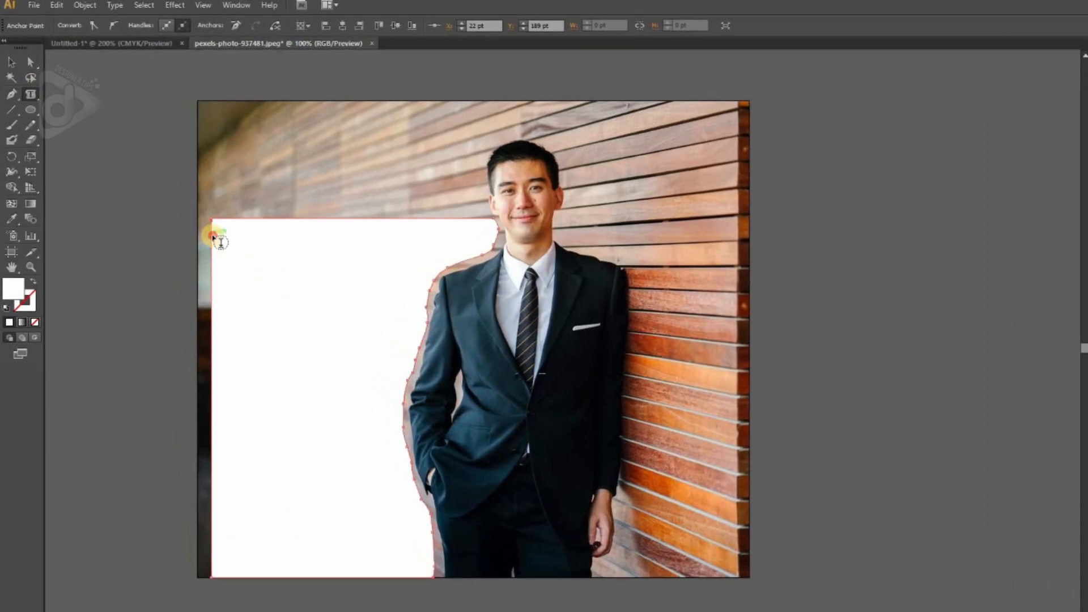
{"action": "left_click", "coordinate": [213, 235]}
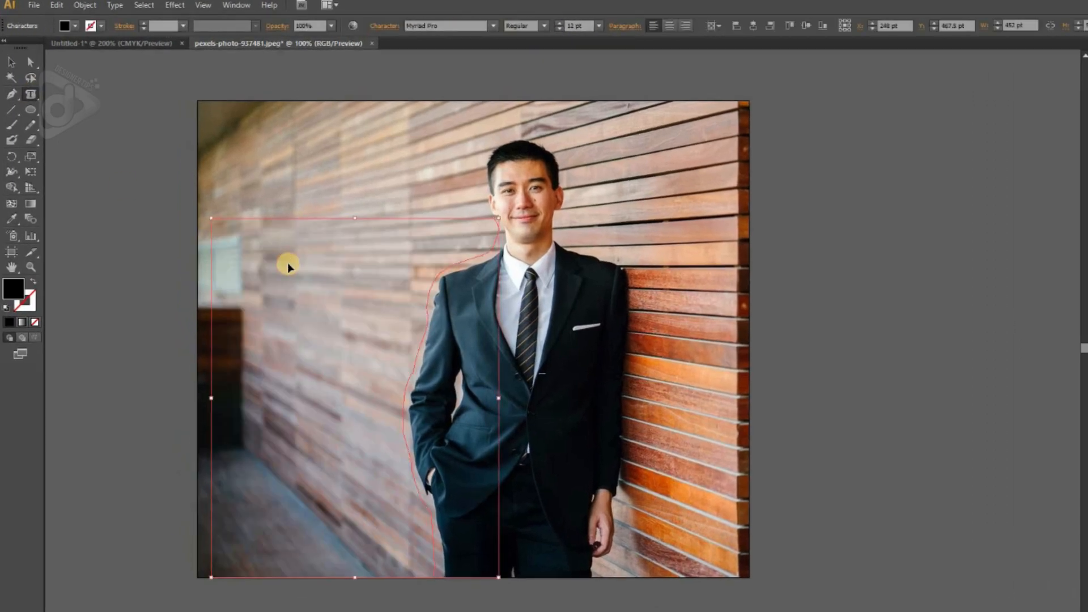
{"action": "key", "text": "ctrl+v"}
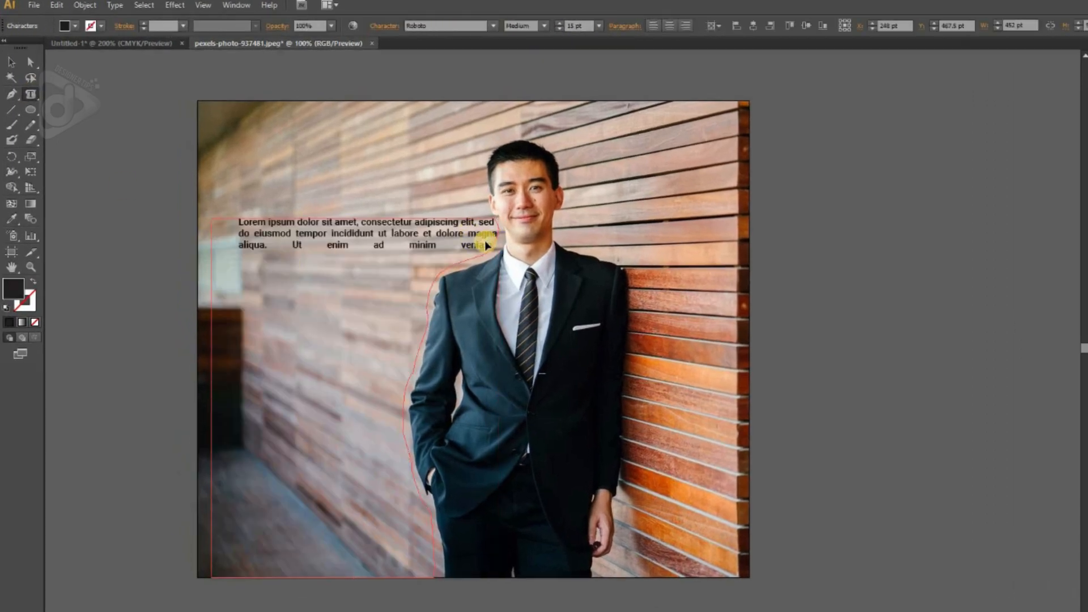
Paste the same text repeatedly until it fills the whole outlined area beside the man, and deselect it
{"action": "key", "text": "ctrl"}
{"action": "key", "text": "ctrl+v"}
{"action": "key", "text": "ctrl+v"}
{"action": "key", "text": "ctrl+v"}
{"action": "key", "text": "ctrl+v"}
{"action": "key", "text": "ctrl+v"}
{"action": "key", "text": "ctrl+v"}
{"action": "key", "text": "ctrl+v"}
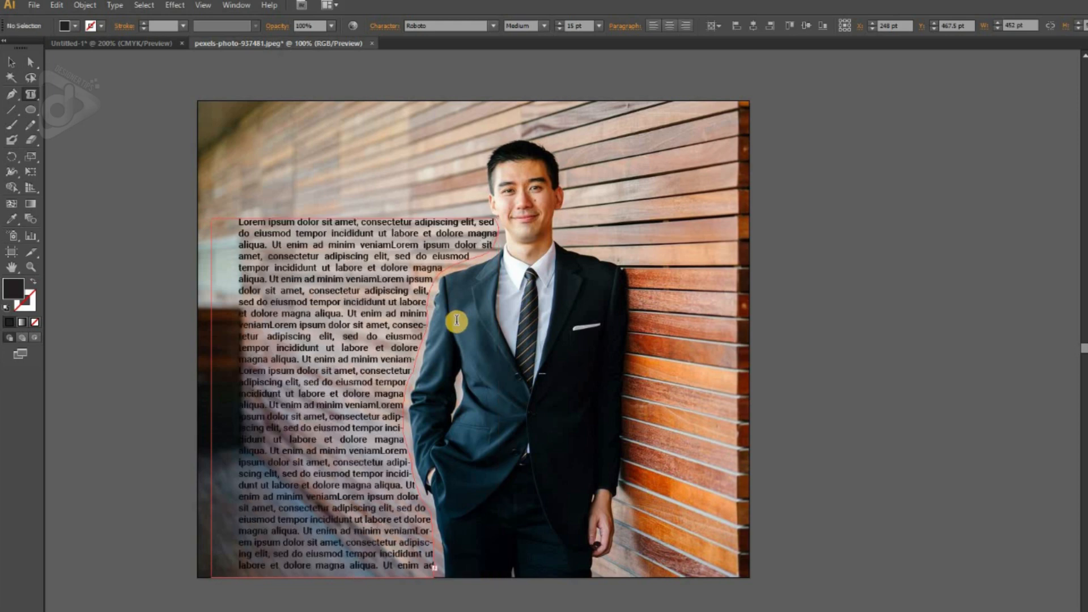
{"action": "key", "text": "Escape"}
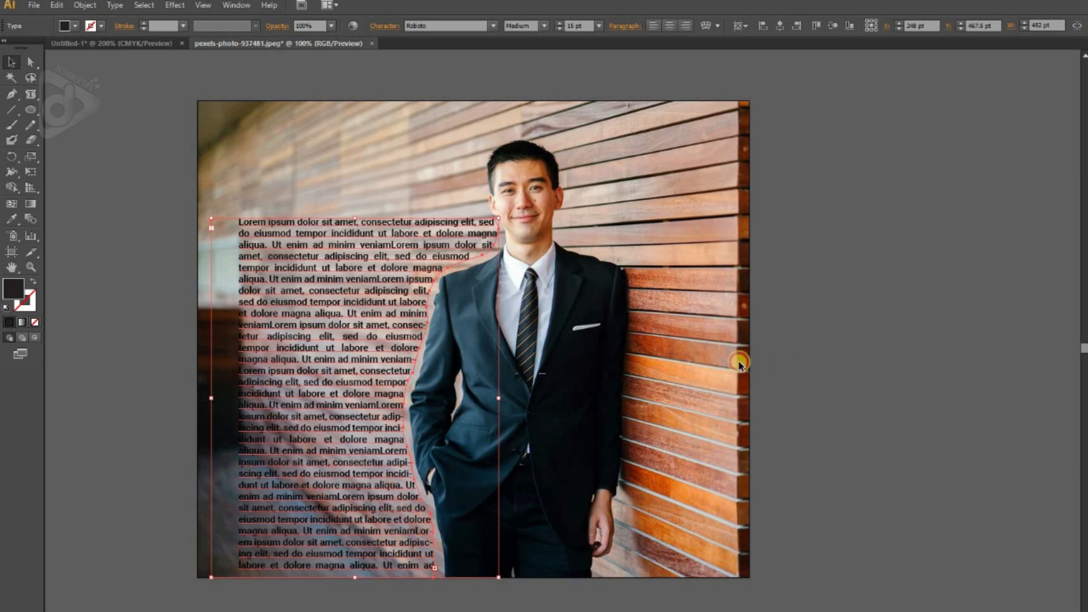
{"action": "left_click", "coordinate": [787, 364]}
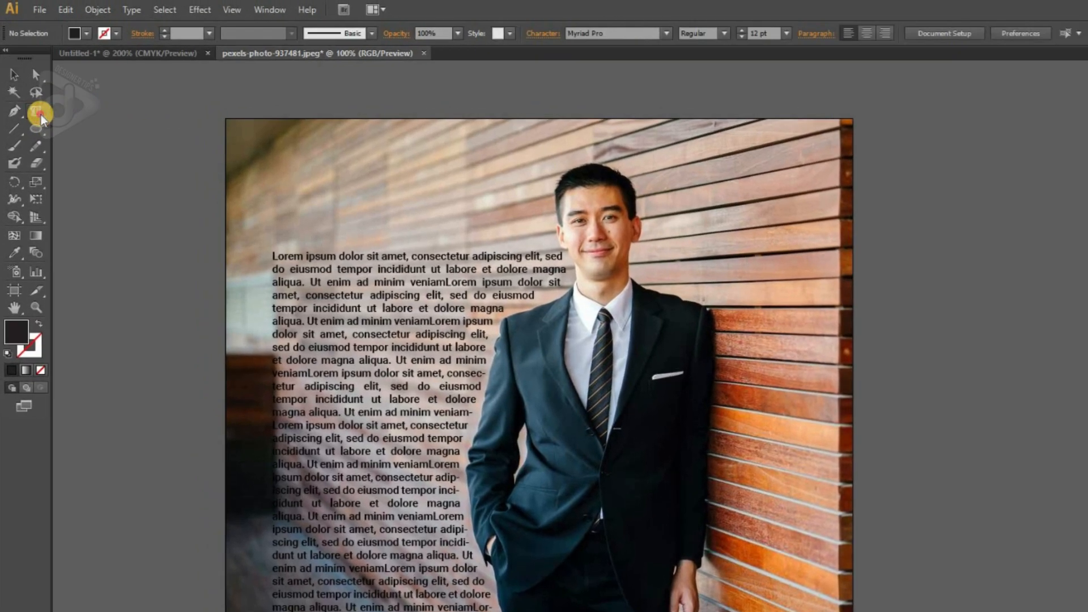
In the Untitled-1 document, draw an open curved Pen path below the text-filled circle, with a black stroke and no fill
{"action": "left_click", "coordinate": [33, 96]}
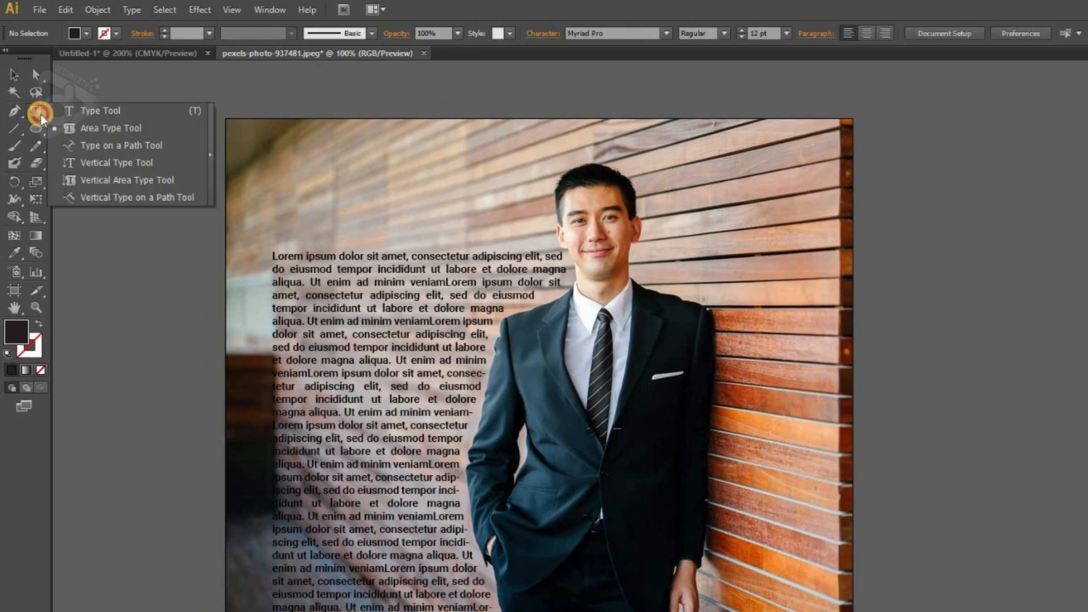
{"action": "left_click", "coordinate": [82, 144]}
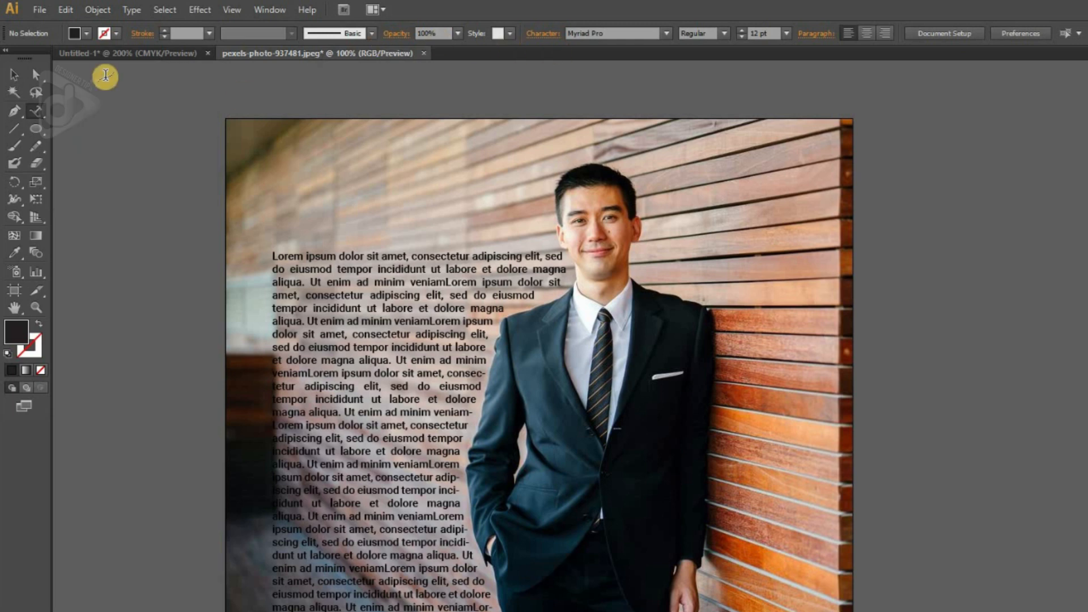
{"action": "left_click", "coordinate": [98, 53]}
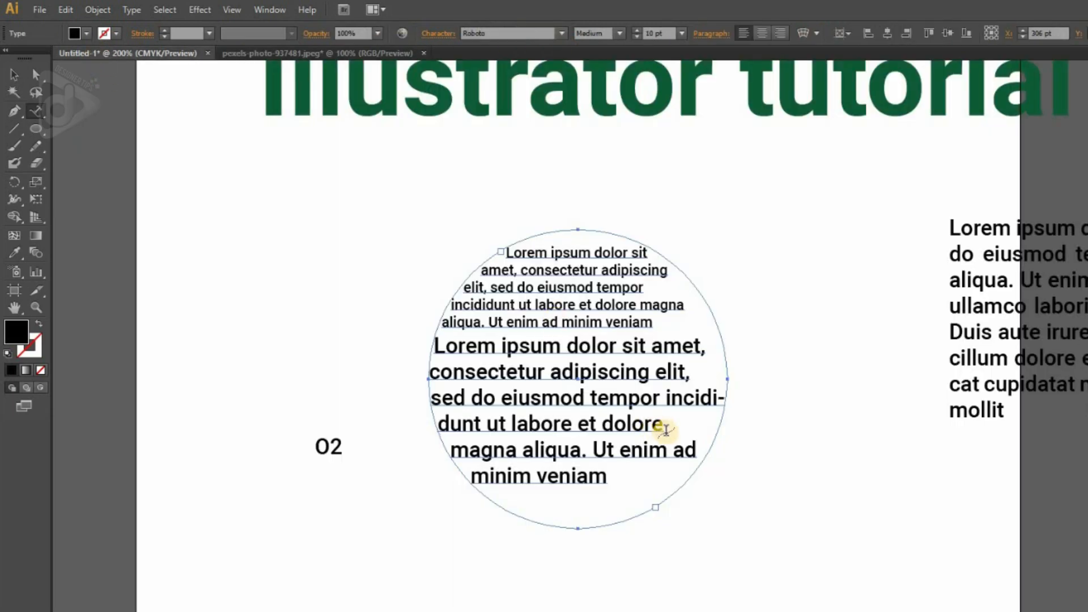
{"action": "scroll", "coordinate": [652, 431], "scroll_direction": "down", "scroll_amount": 3}
{"action": "scroll", "coordinate": [216, 195], "scroll_direction": "up", "scroll_amount": 1}
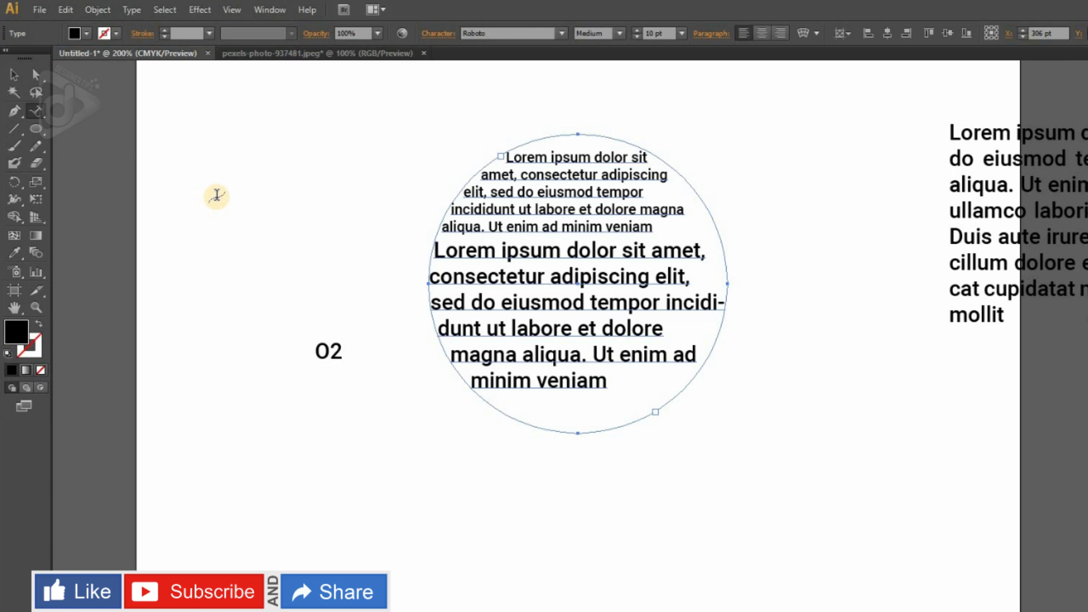
{"action": "left_click", "coordinate": [19, 120]}
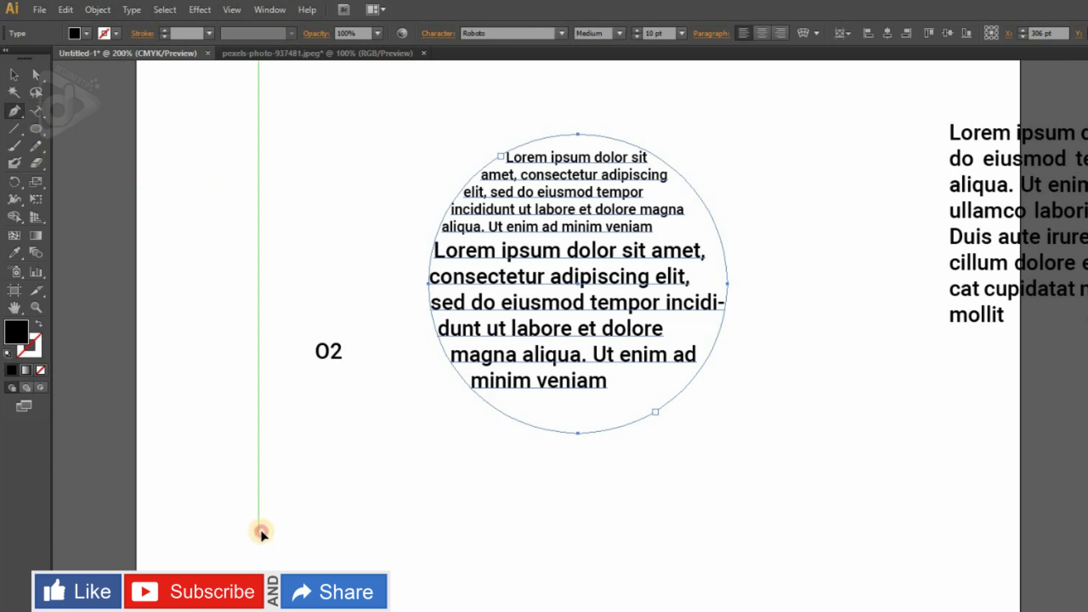
{"action": "left_click_drag", "start_coordinate": [259, 532], "coordinate": [277, 542]}
{"action": "left_click_drag", "start_coordinate": [584, 516], "coordinate": [873, 567]}
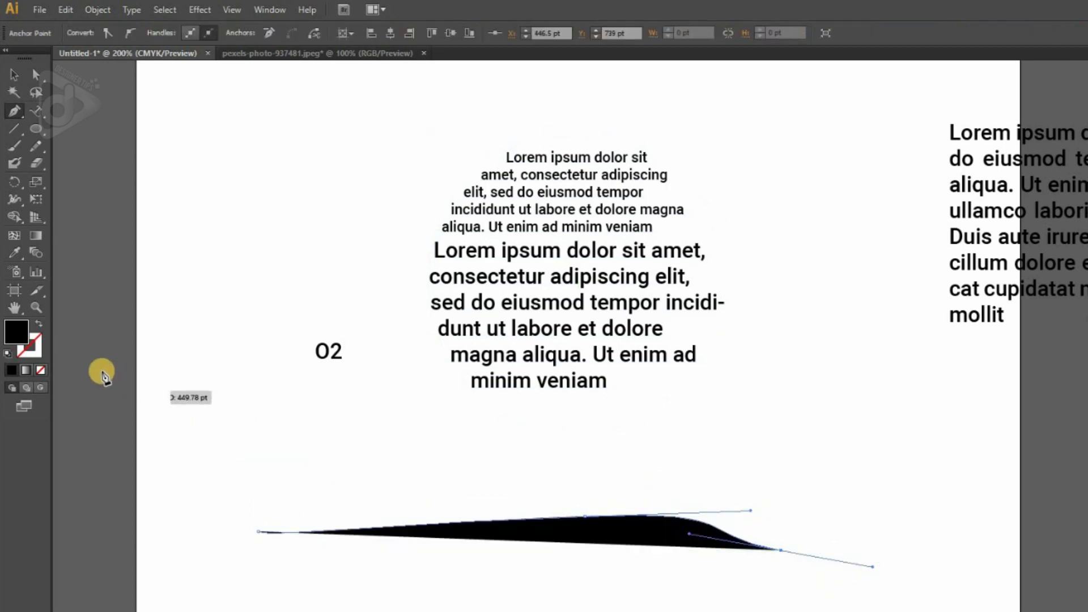
{"action": "left_click", "coordinate": [38, 325]}
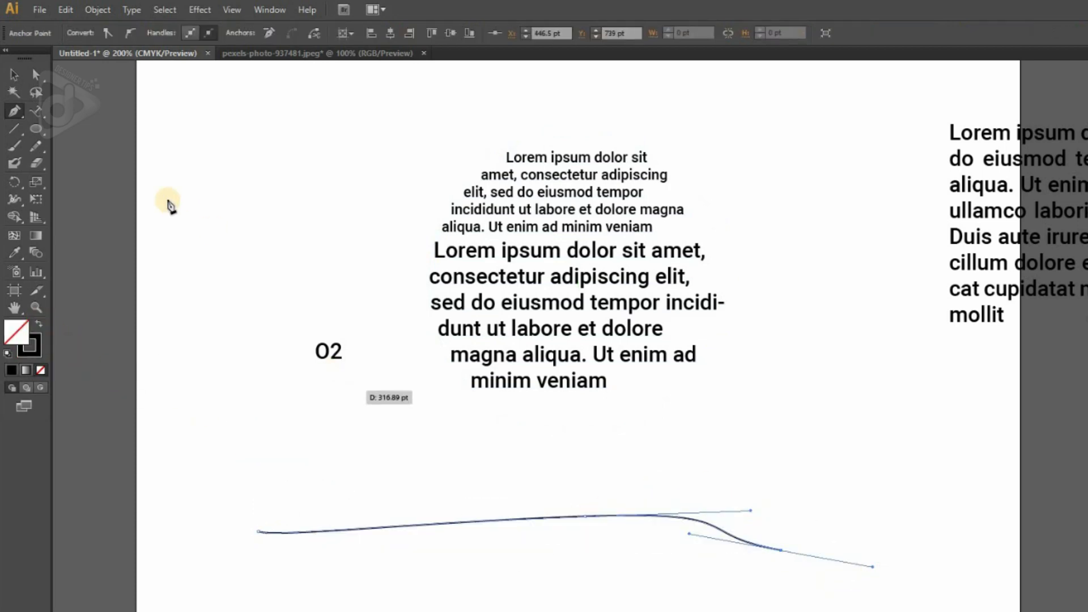
Turn the curved path into a type path and fill it with the copied Lorem ipsum text
{"action": "left_click", "coordinate": [36, 114]}
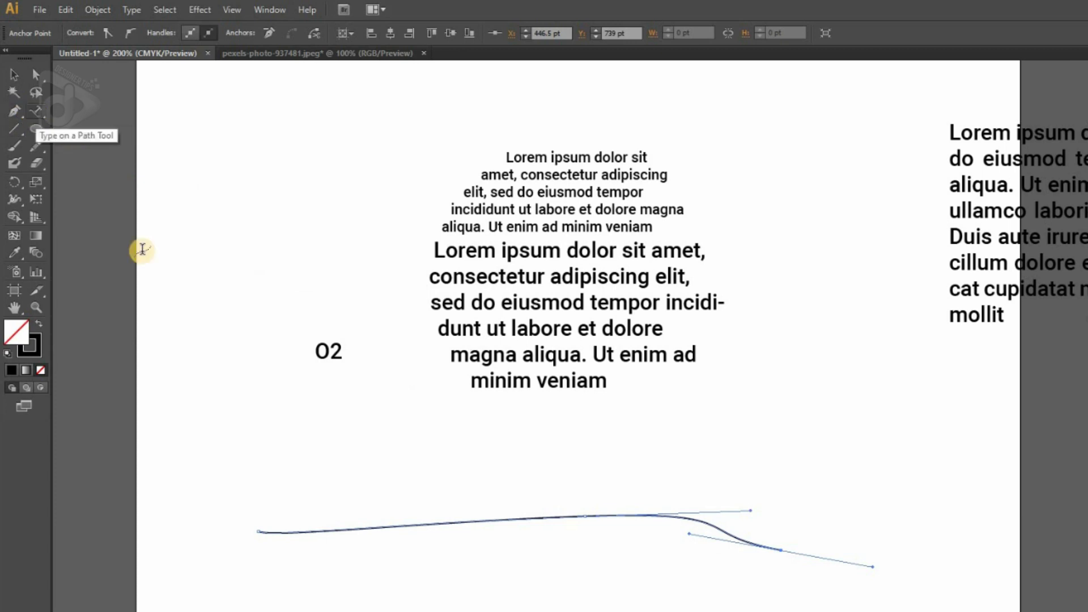
{"action": "left_click", "coordinate": [298, 529]}
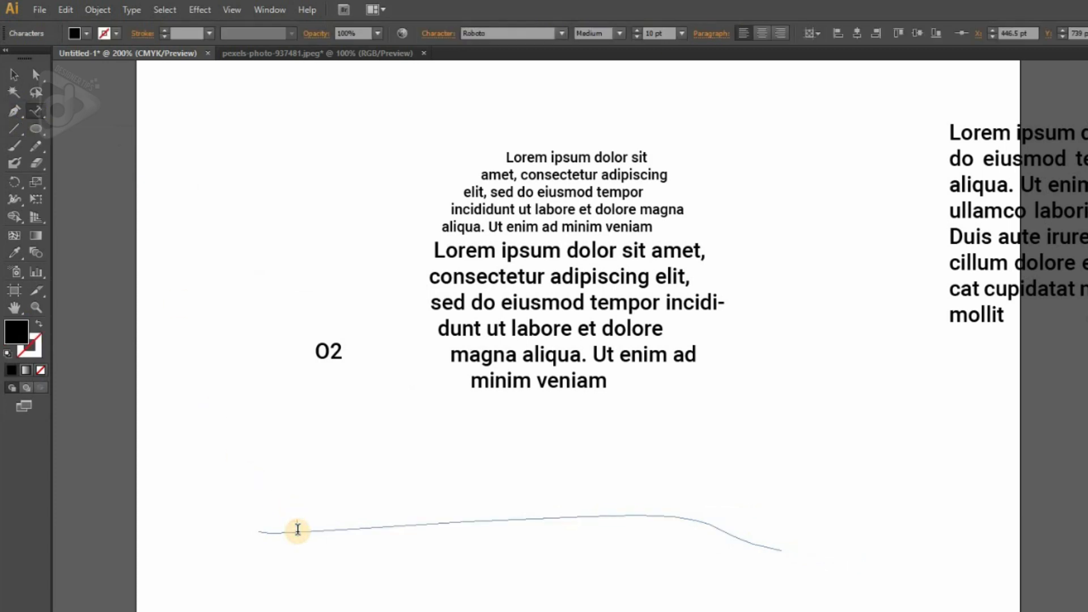
{"action": "type", "text": "k"}
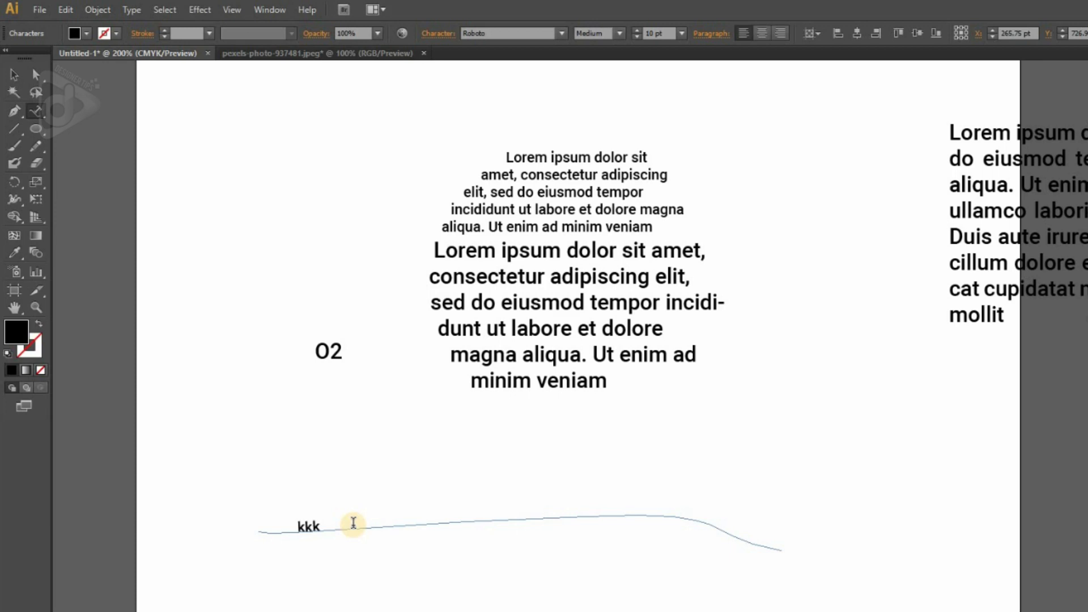
{"action": "key", "text": "BackSpace"}
{"action": "key", "text": "Escape"}
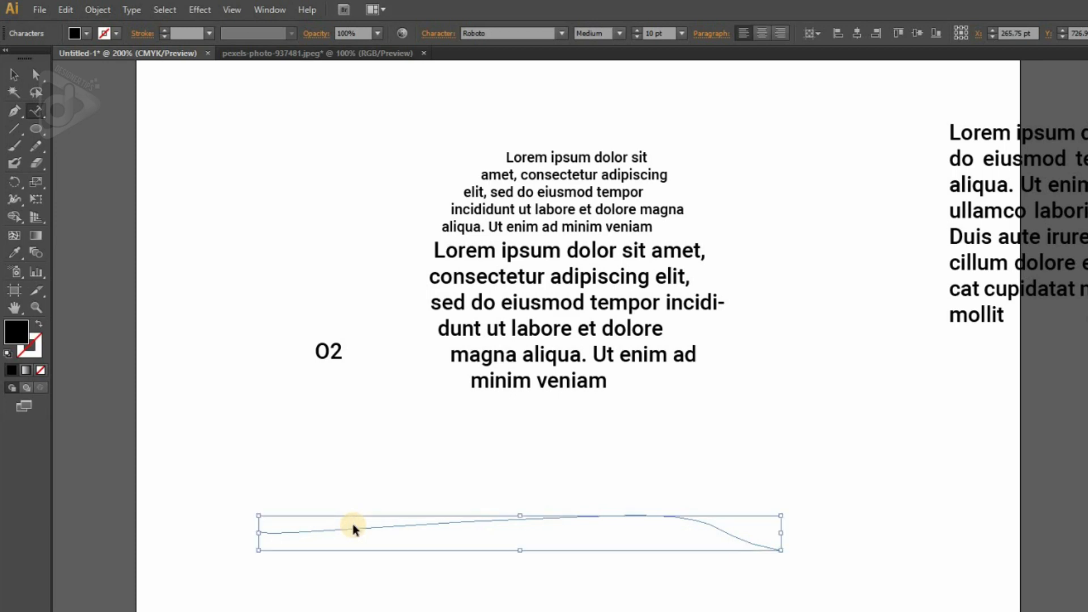
{"action": "key", "text": "ctrl+v"}
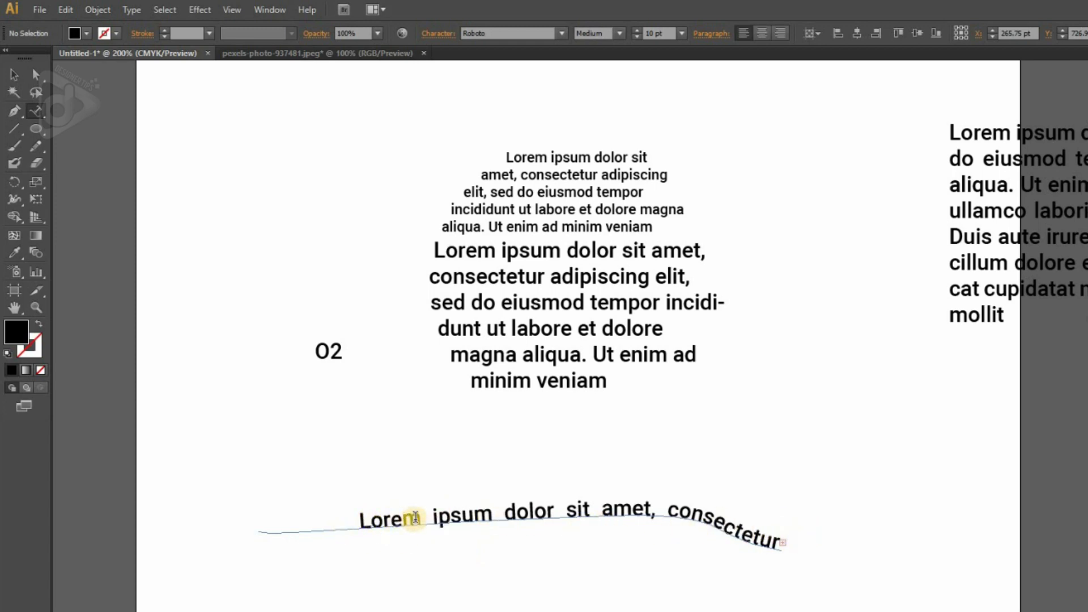
Select all the text on the curved path and align it left
{"action": "left_click", "coordinate": [601, 515]}
{"action": "key", "text": "ctrl+a"}
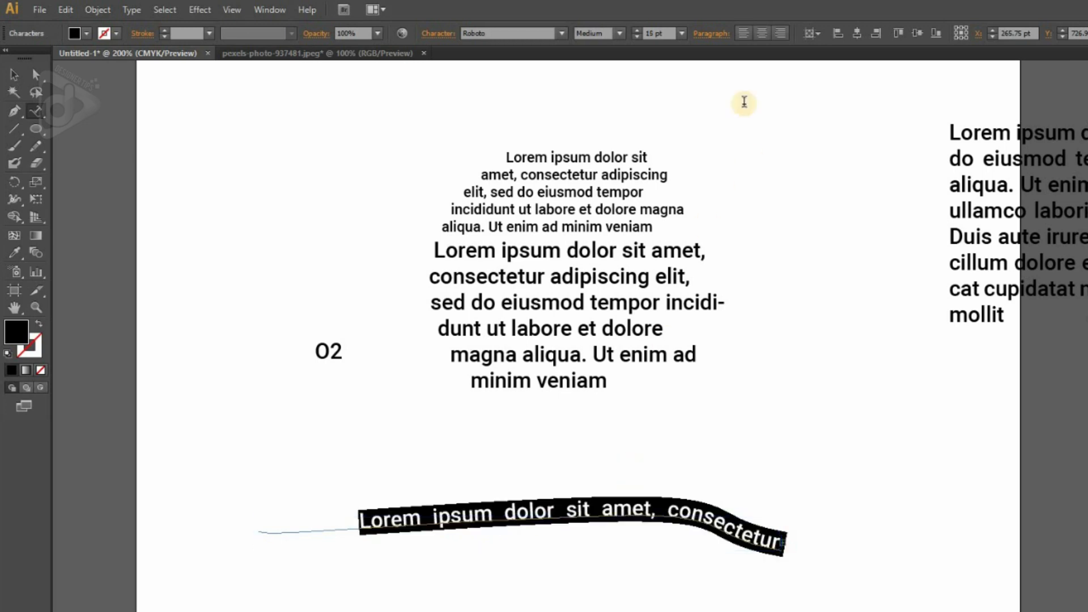
{"action": "left_click", "coordinate": [742, 36]}
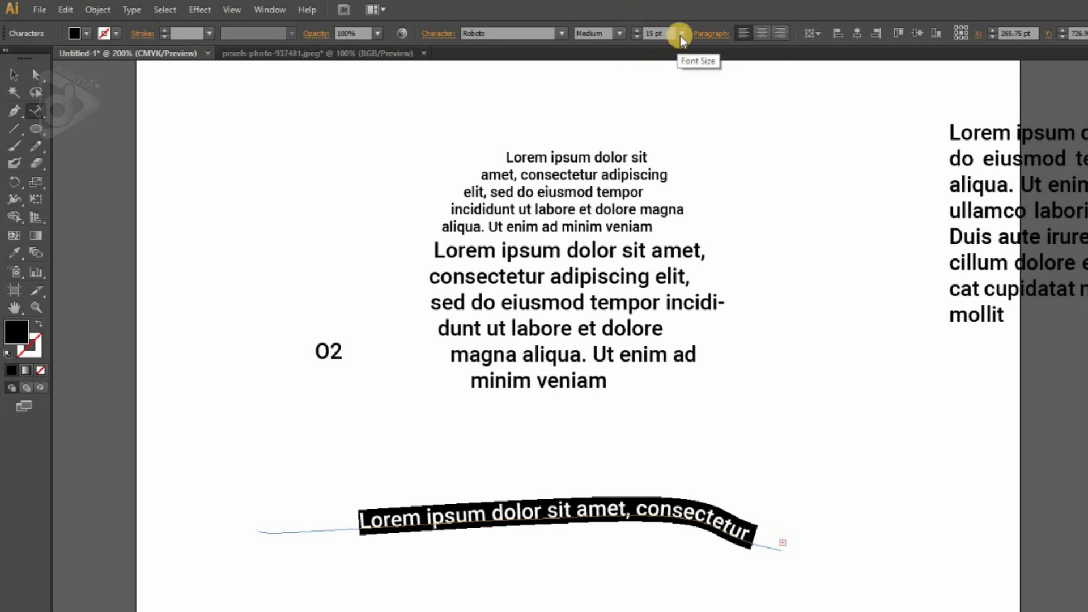
Select the circle text, the 02 label and the path text together and move them off to the right
{"action": "left_click", "coordinate": [21, 75]}
{"action": "left_click_drag", "start_coordinate": [283, 173], "coordinate": [686, 568]}
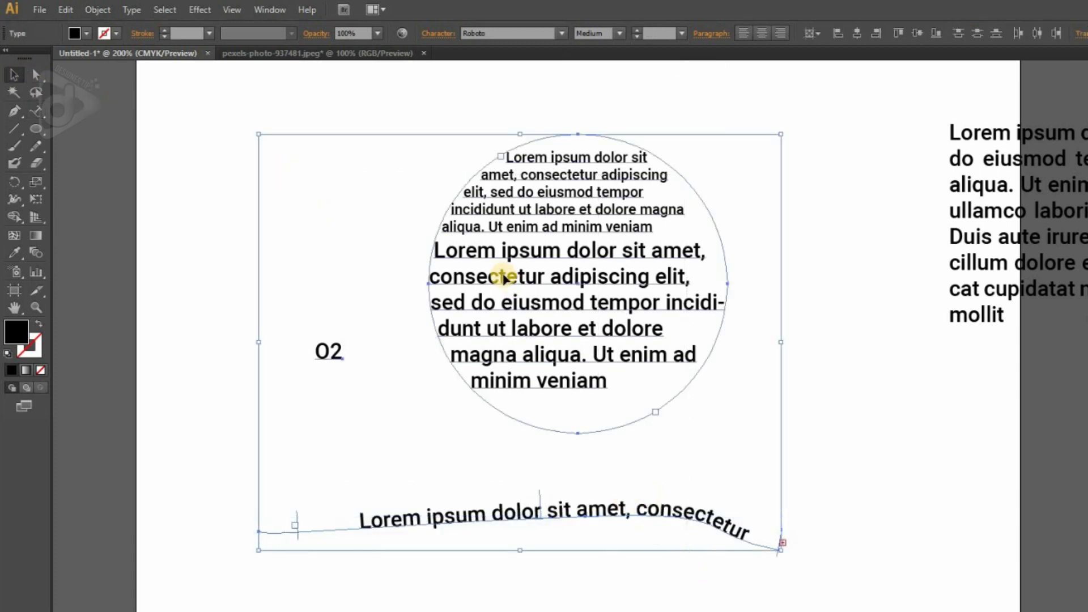
{"action": "left_click_drag", "start_coordinate": [503, 274], "coordinate": [1078, 350]}
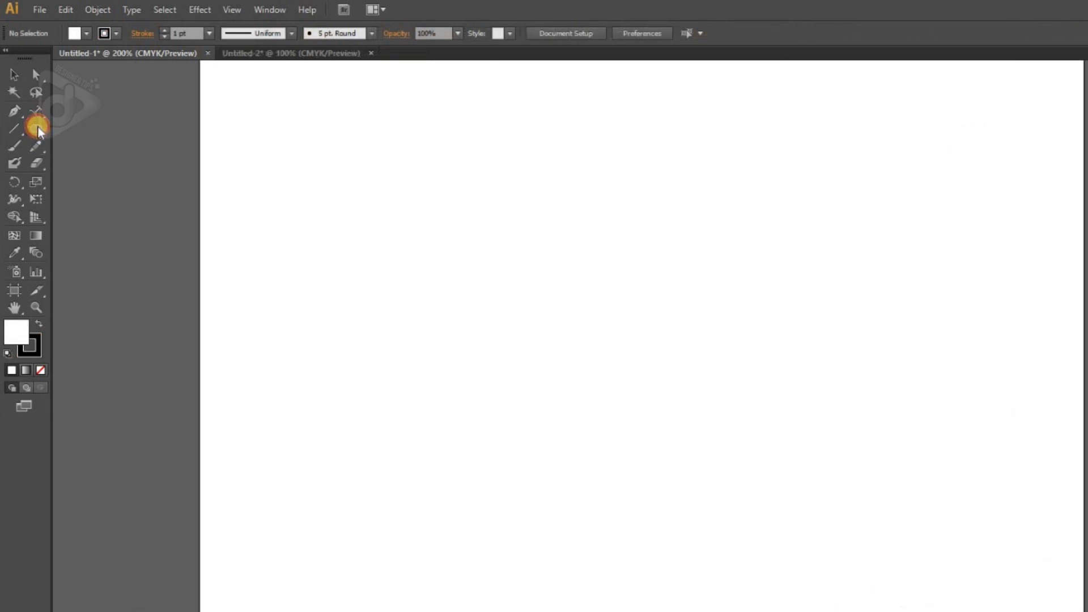
Draw a 220 pt circle with the Ellipse tool on the empty artboard and deselect it
{"action": "left_click", "coordinate": [37, 128]}
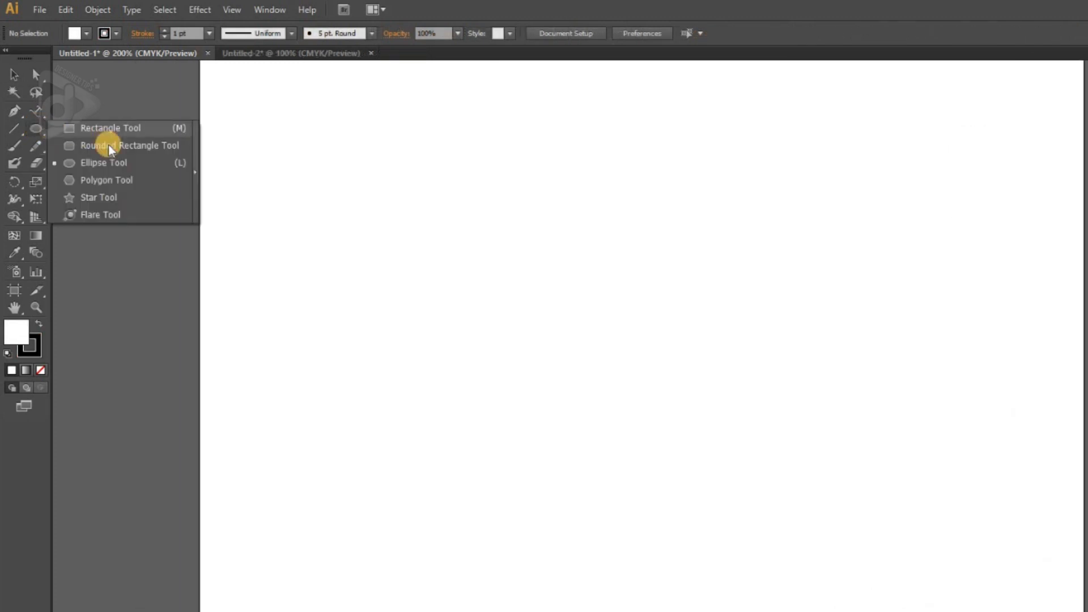
{"action": "left_click", "coordinate": [105, 163]}
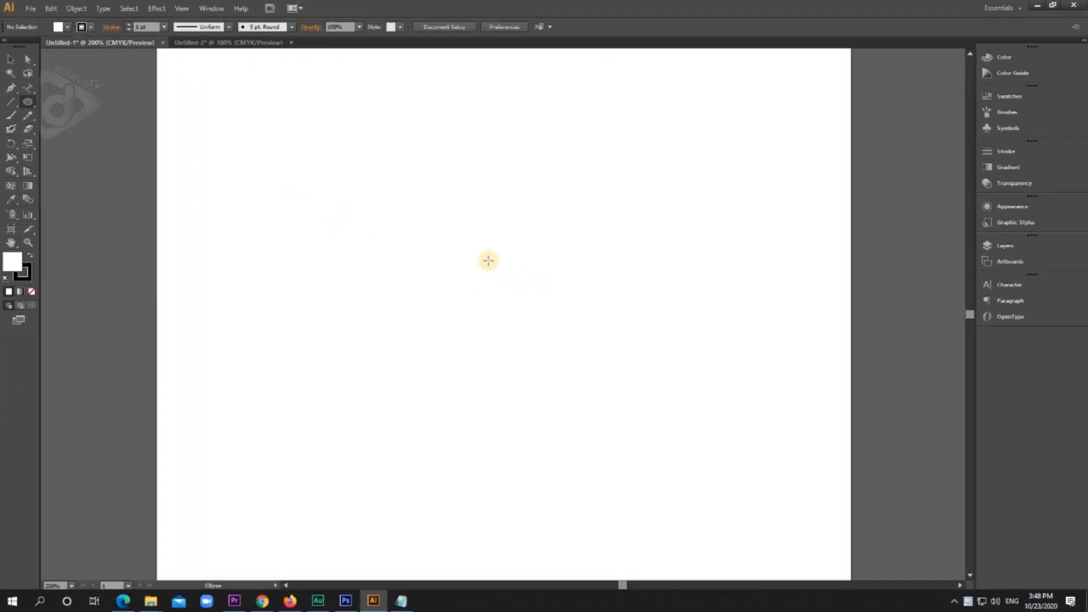
{"action": "left_click_drag", "start_coordinate": [444, 205], "coordinate": [647, 453]}
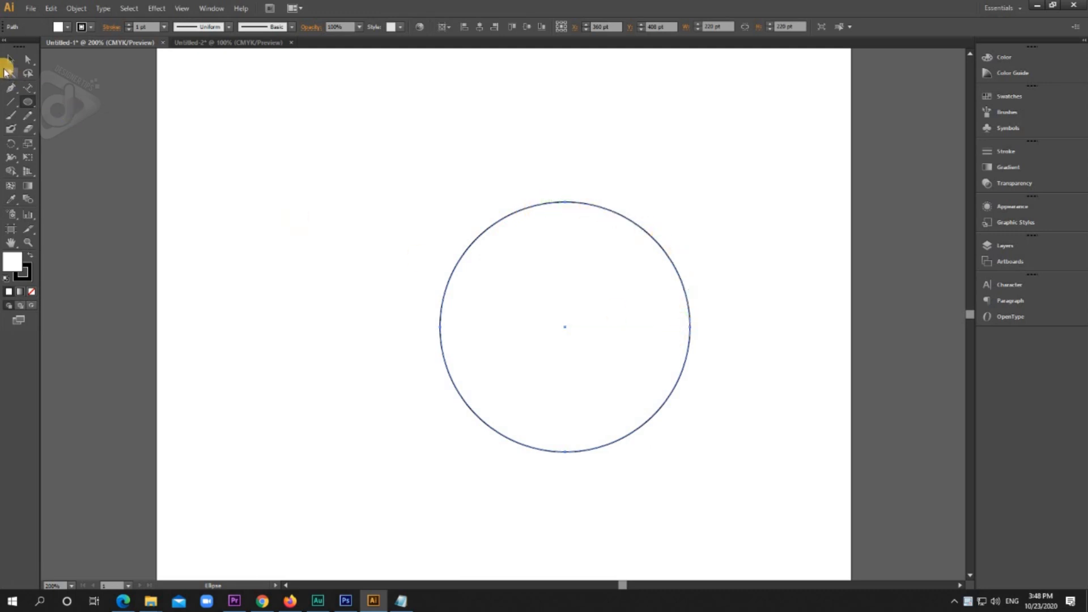
{"action": "left_click", "coordinate": [10, 60]}
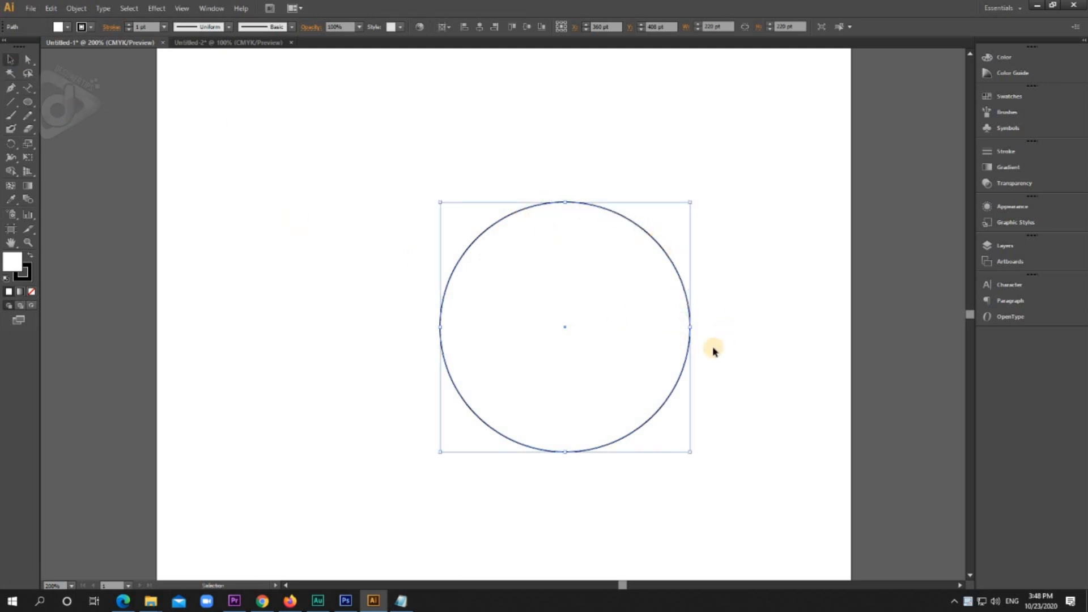
{"action": "left_click_drag", "start_coordinate": [667, 343], "coordinate": [648, 332]}
{"action": "left_click", "coordinate": [646, 328]}
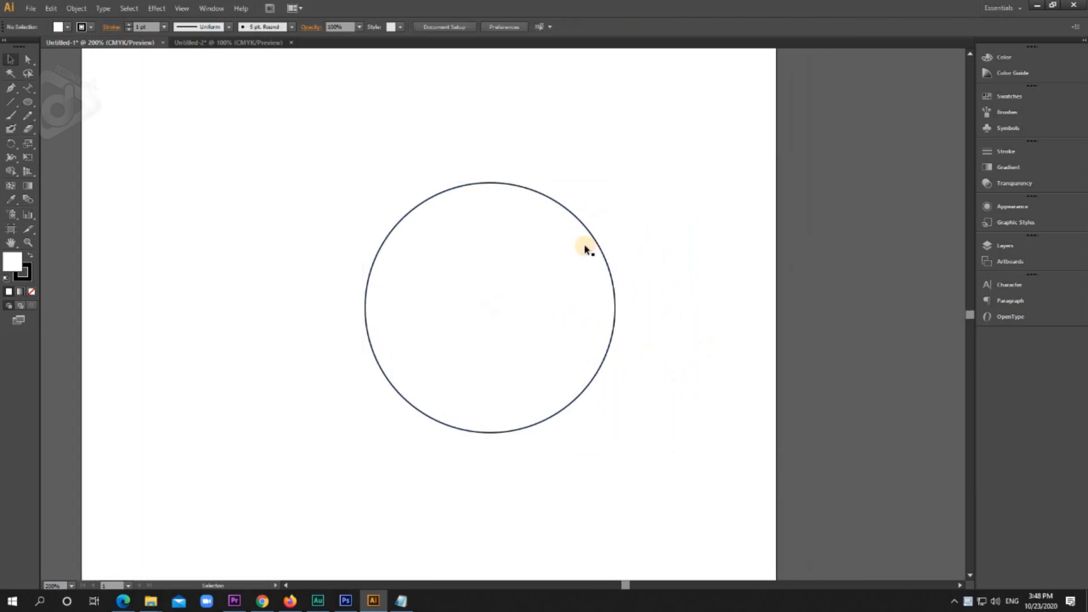
Copy the circle and paste the duplicate directly in front of the original
{"action": "left_click", "coordinate": [539, 196]}
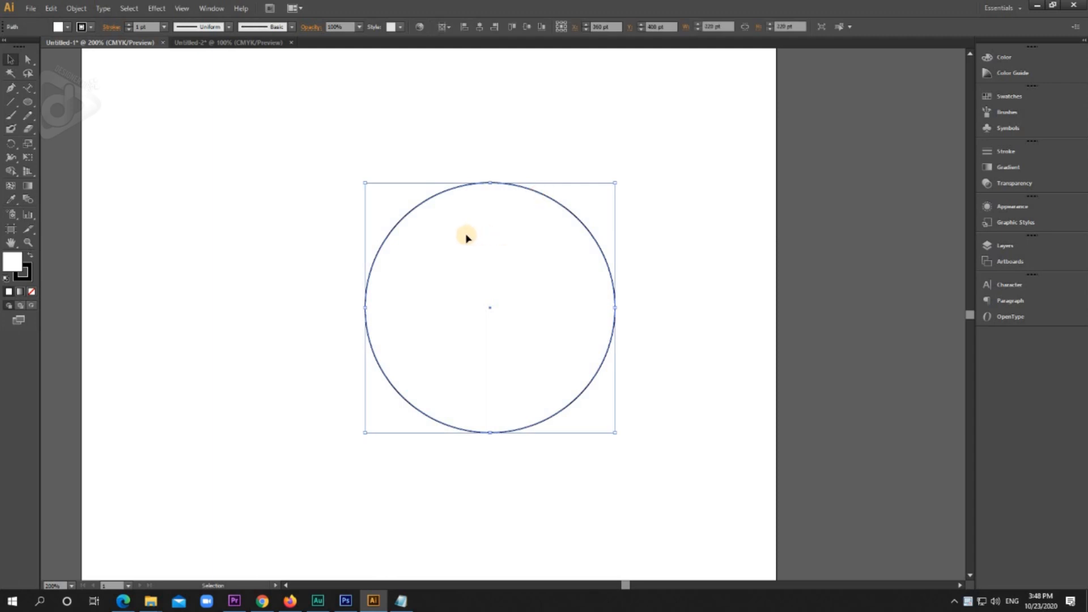
{"action": "left_click", "coordinate": [55, 10]}
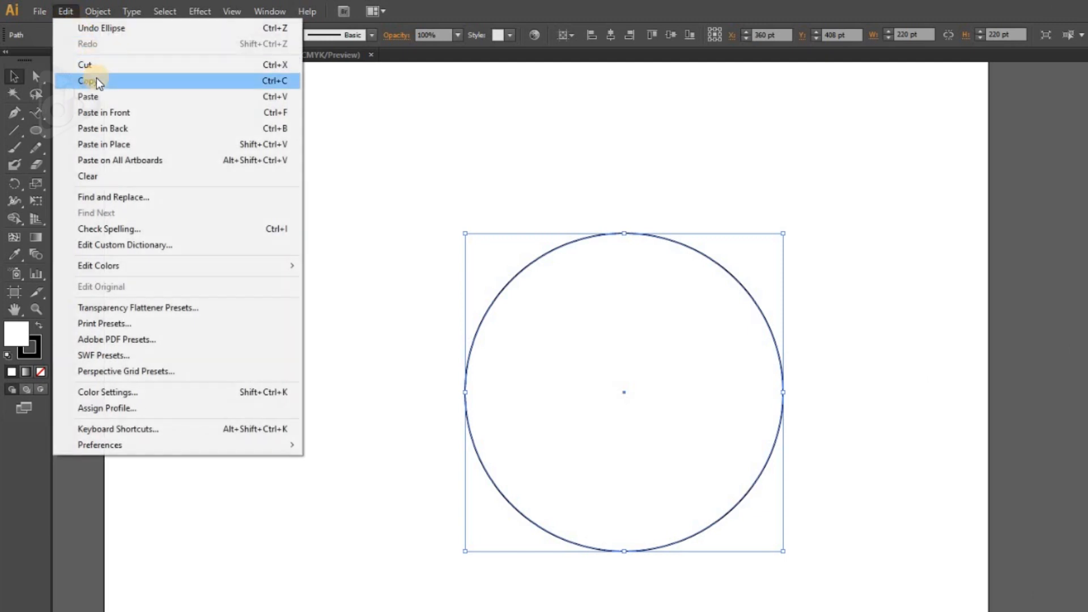
{"action": "left_click", "coordinate": [92, 78]}
{"action": "left_click", "coordinate": [65, 12]}
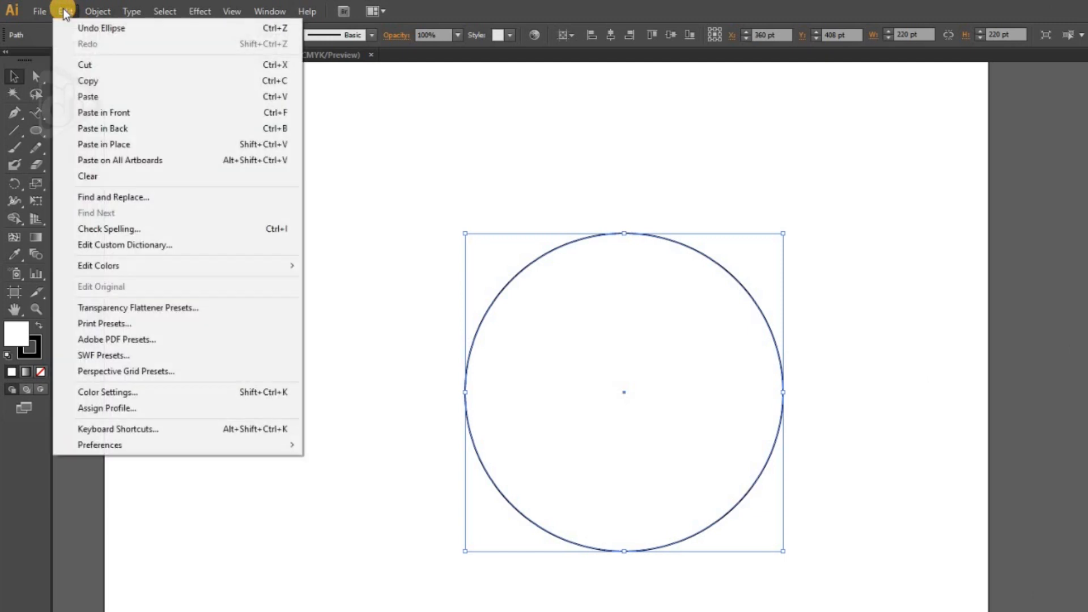
{"action": "left_click", "coordinate": [118, 114]}
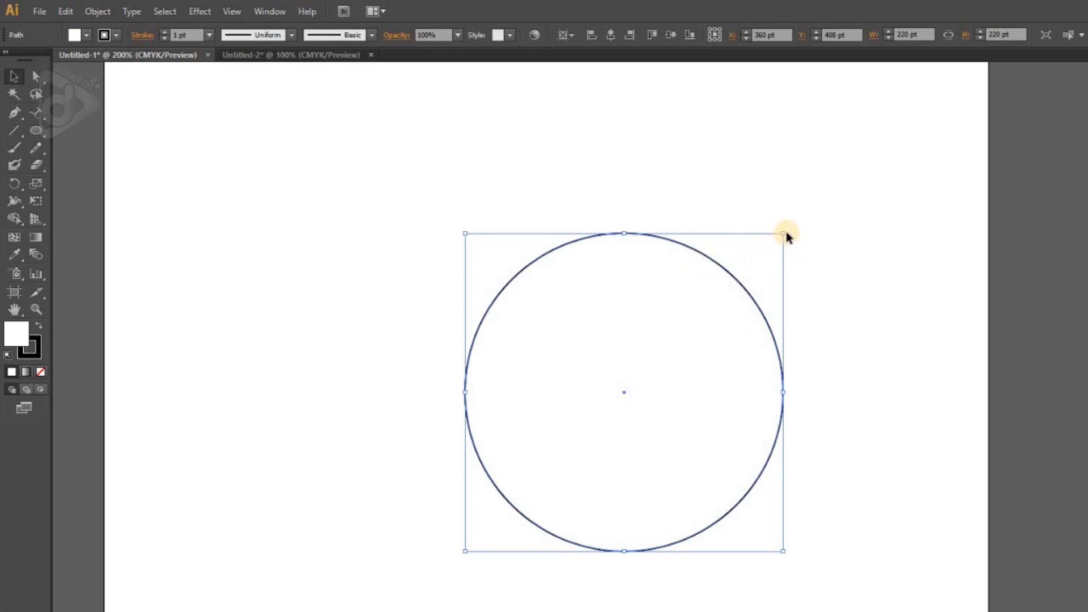
Scale the front circle down about its centre to 164 pt, making two concentric circles, and deselect it
{"action": "left_click_drag", "start_coordinate": [782, 233], "coordinate": [754, 274]}
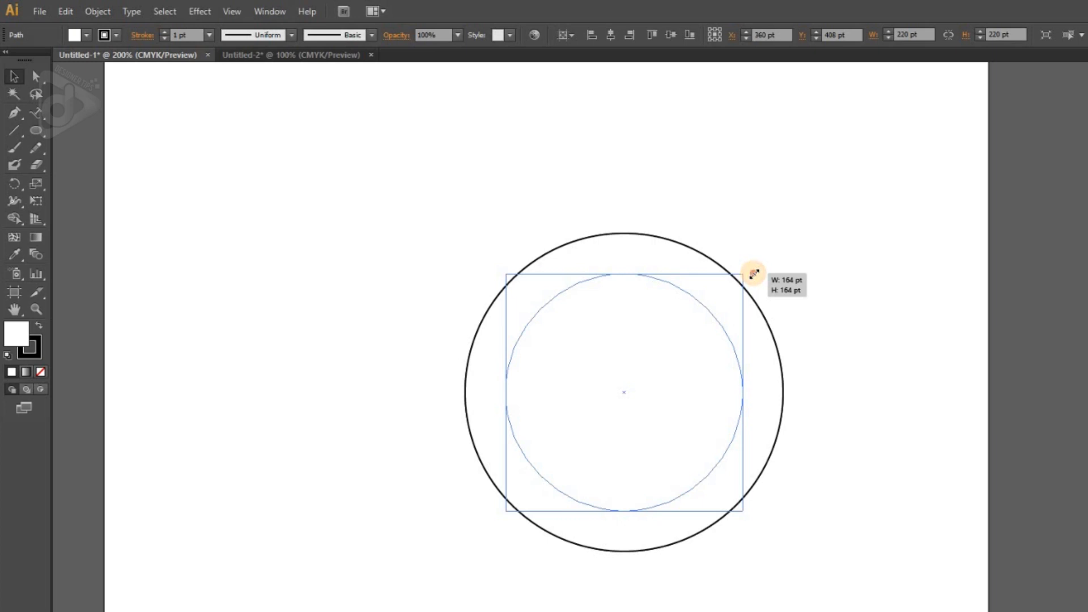
{"action": "left_click_drag", "start_coordinate": [754, 274], "coordinate": [753, 274]}
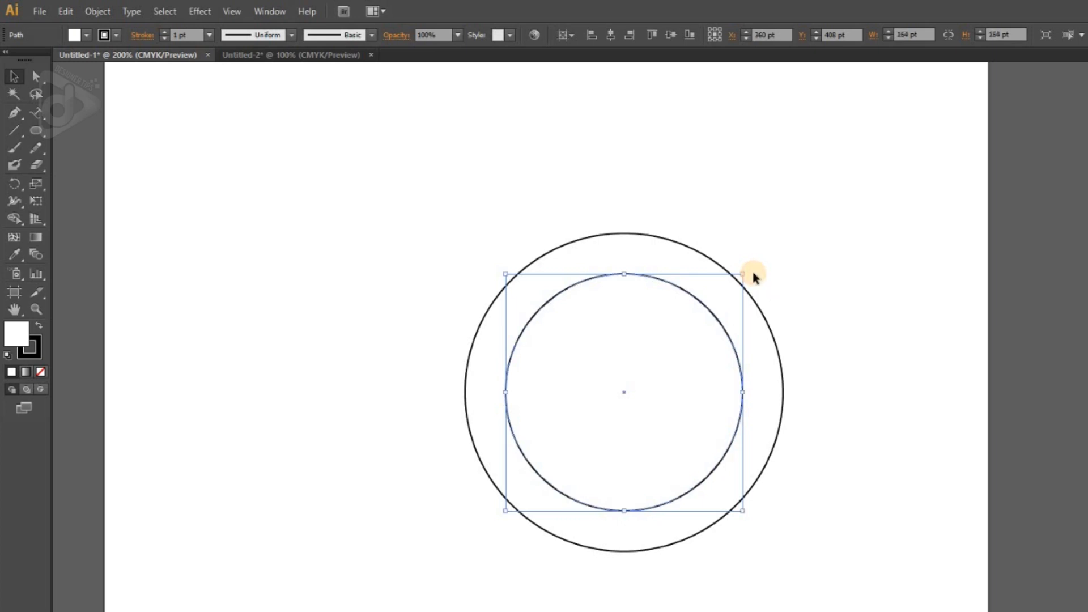
{"action": "left_click", "coordinate": [769, 305]}
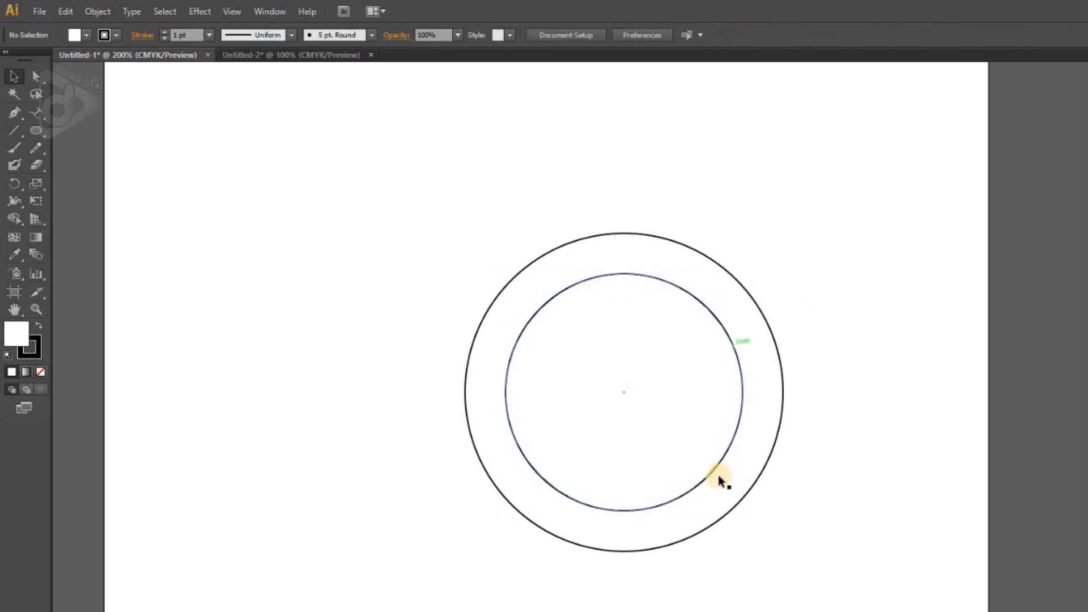
Remove the fill from both concentric circles, keeping their black stroke, and deselect them
{"action": "left_click_drag", "start_coordinate": [469, 234], "coordinate": [584, 355]}
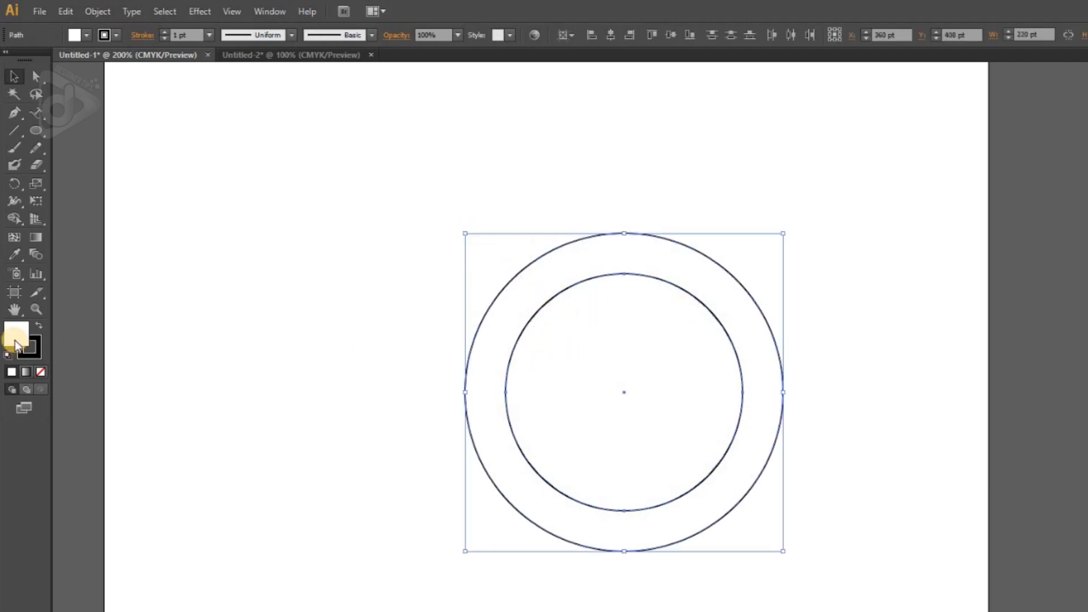
{"action": "left_click", "coordinate": [39, 372]}
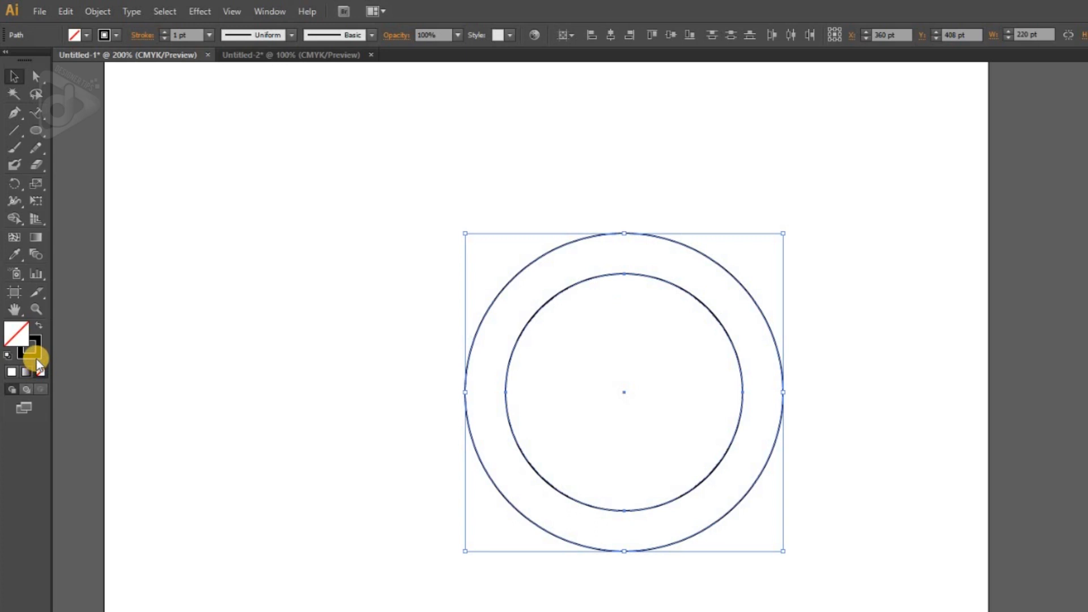
{"action": "left_click", "coordinate": [34, 355]}
{"action": "left_click", "coordinate": [926, 369]}
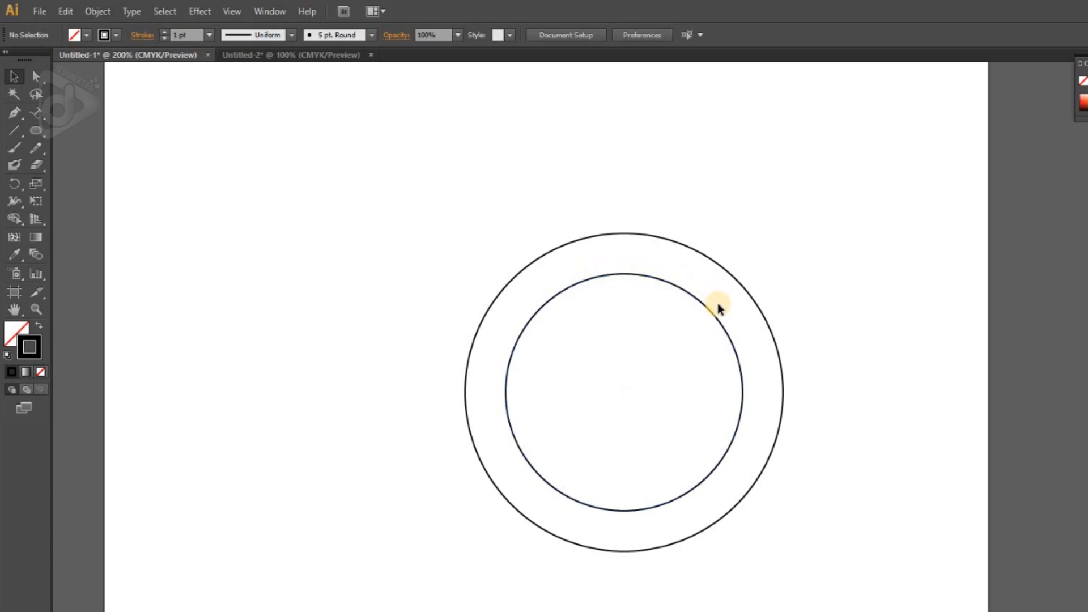
In the Untitled-2 document, select the words "Lorem ipsum dolor" at the start of the first paragraph
{"action": "left_click", "coordinate": [270, 56]}
{"action": "key", "text": "t"}
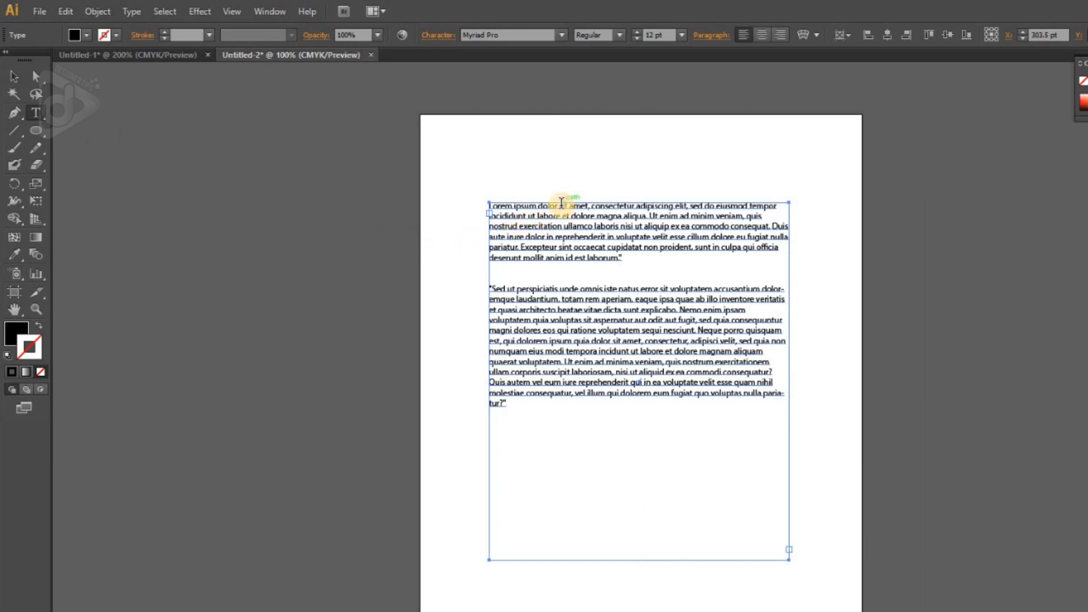
{"action": "left_click_drag", "start_coordinate": [557, 206], "coordinate": [439, 204]}
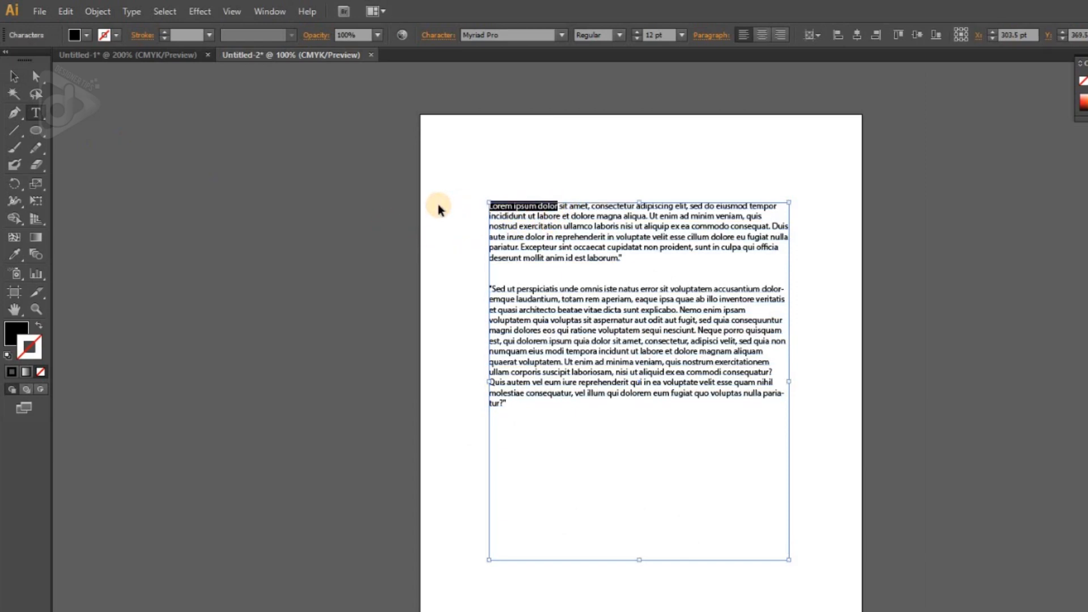
In the Untitled-1 document, run the copied words "Lorem ipsum dolor" along the inner circle with the Type on a Path tool
{"action": "left_click", "coordinate": [162, 53]}
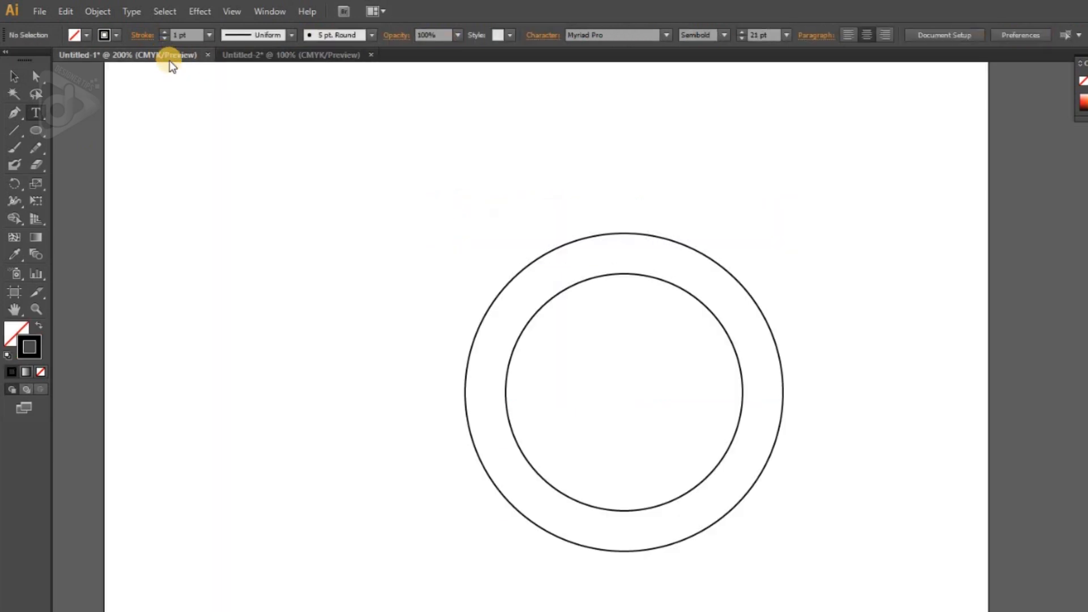
{"action": "left_click", "coordinate": [36, 111]}
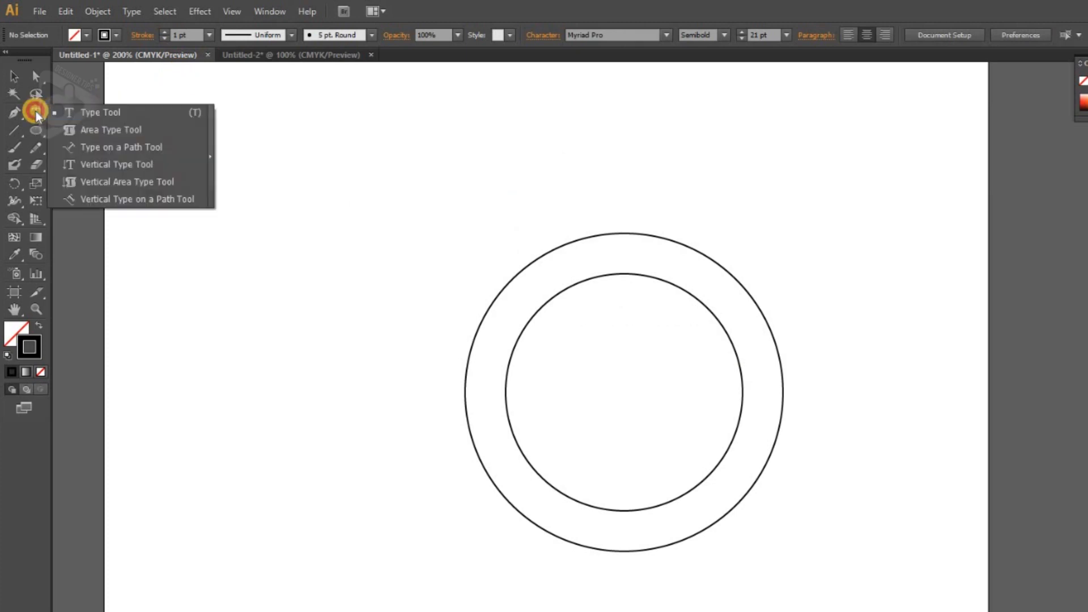
{"action": "left_click", "coordinate": [79, 151]}
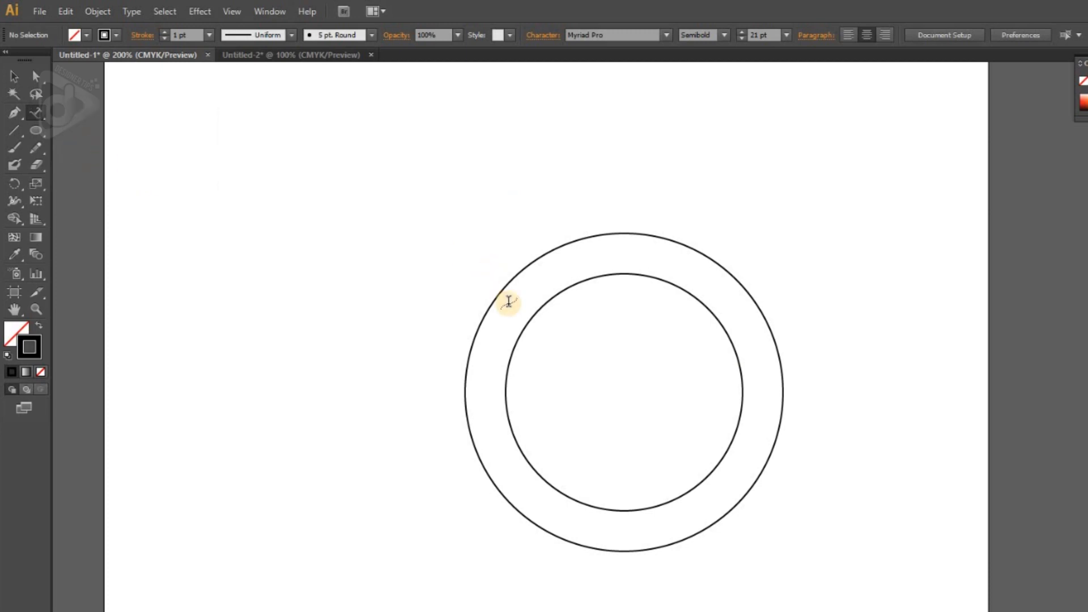
{"action": "left_click", "coordinate": [509, 361]}
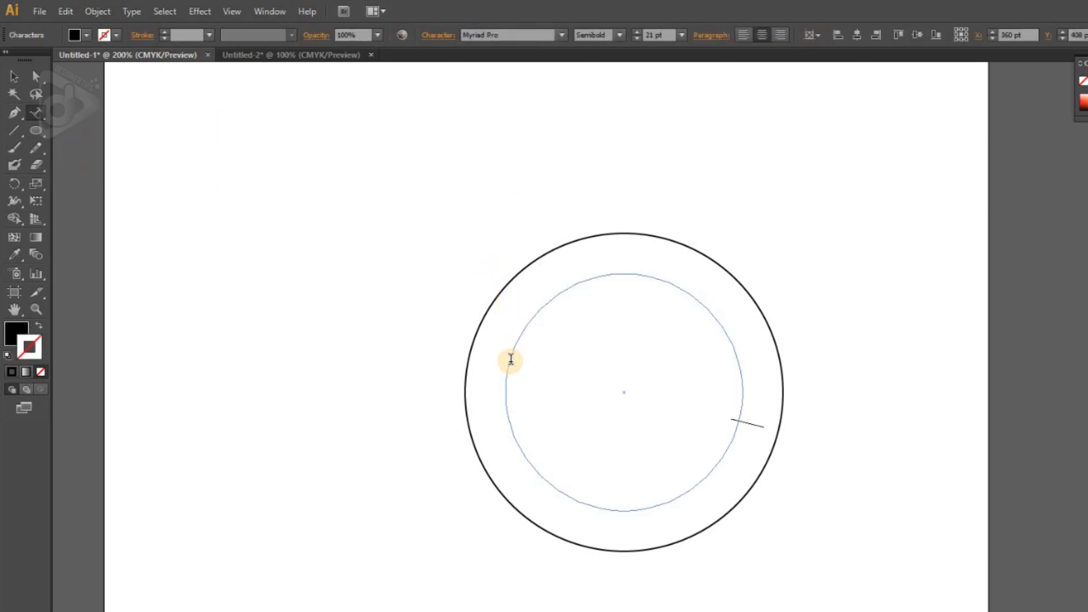
{"action": "type", "text": "HHH"}
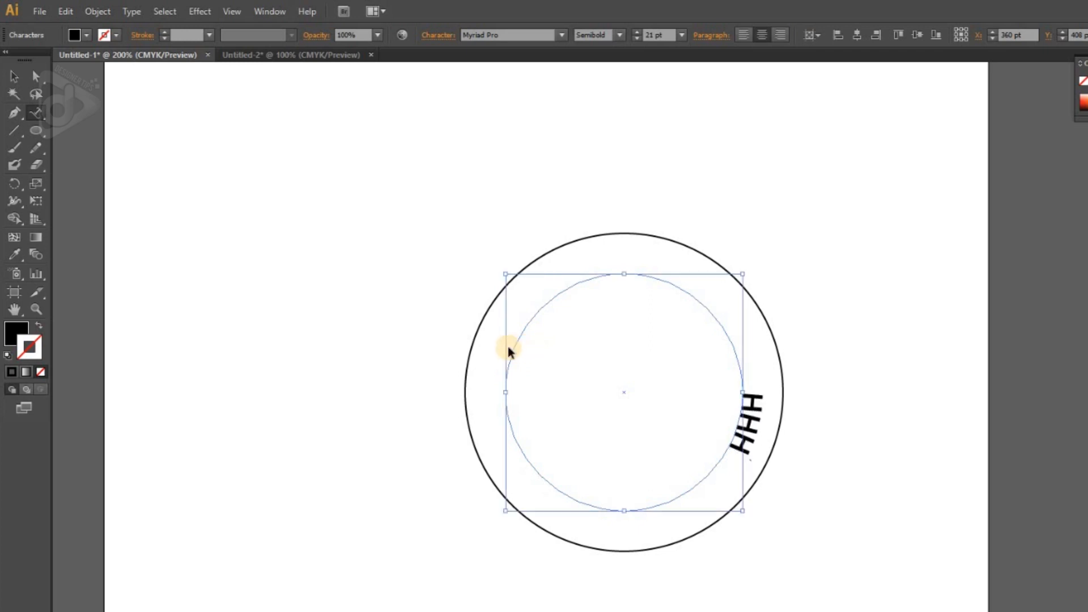
{"action": "key", "text": "ctrl+a"}
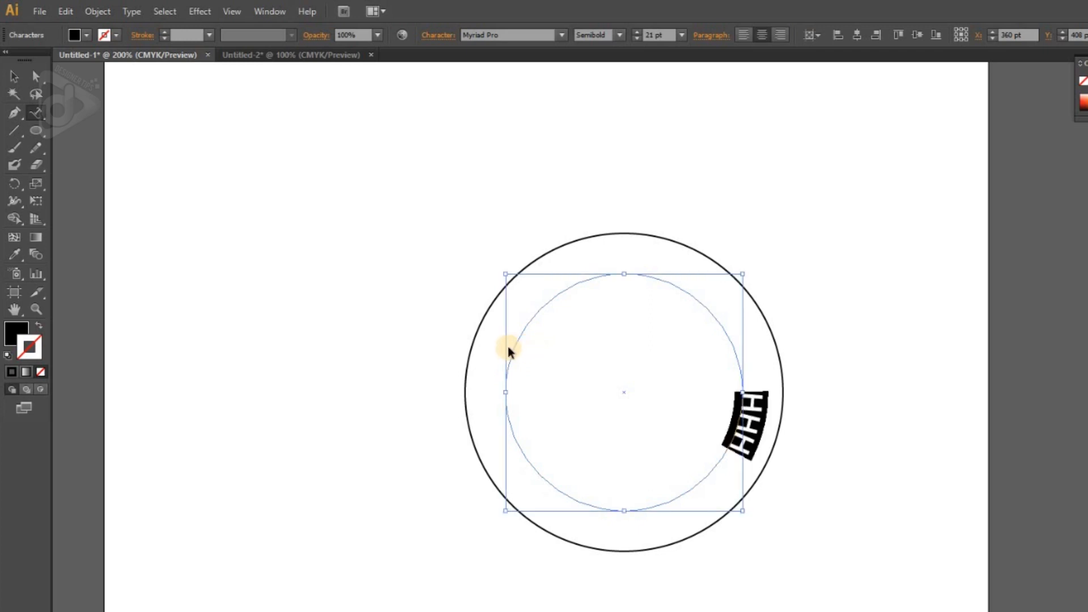
{"action": "key", "text": "ctrl+v"}
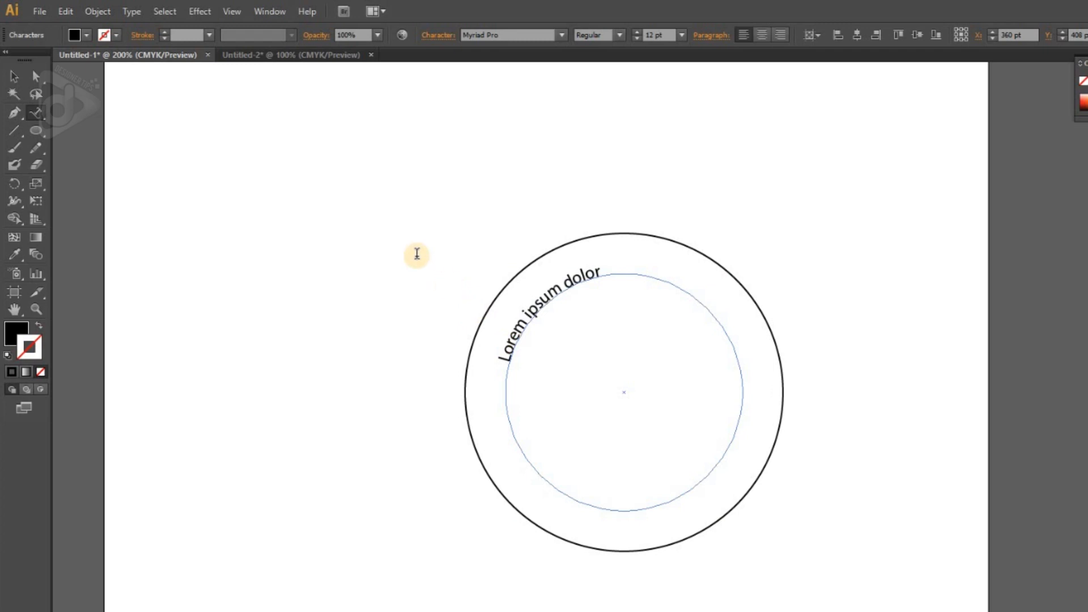
Slide the path text clockwise along the inner circle towards its top by its centre bracket and deselect it
{"action": "left_click", "coordinate": [21, 75]}
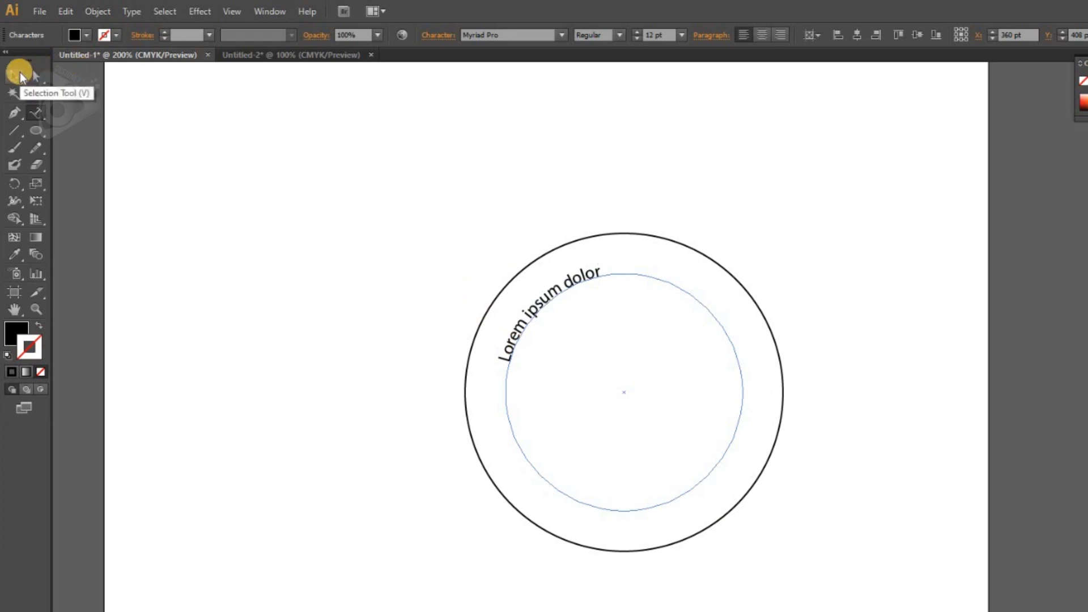
{"action": "left_click", "coordinate": [21, 75]}
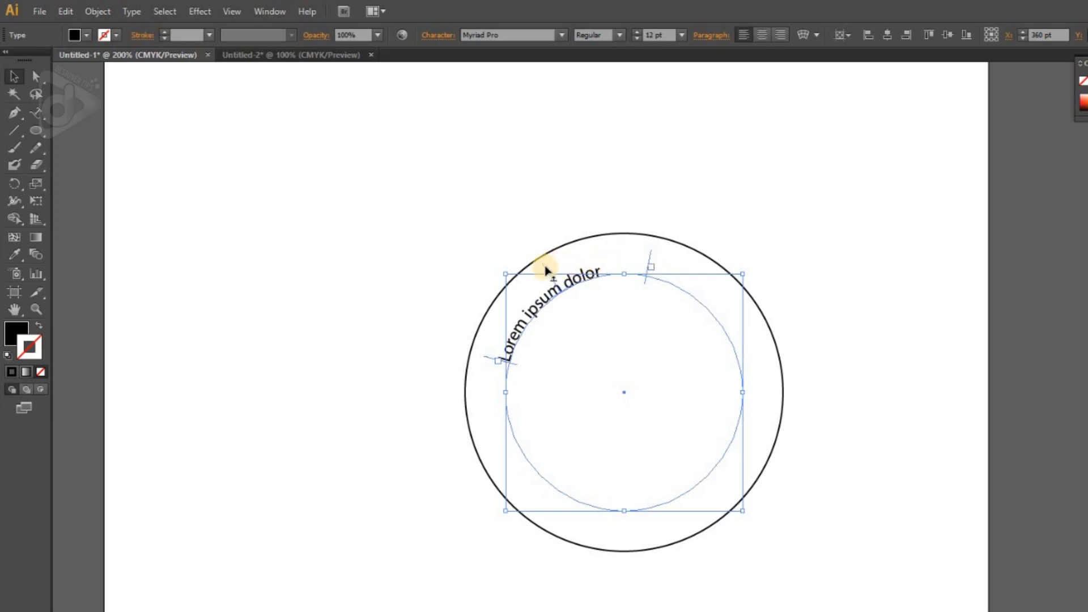
{"action": "left_click_drag", "start_coordinate": [545, 268], "coordinate": [603, 260]}
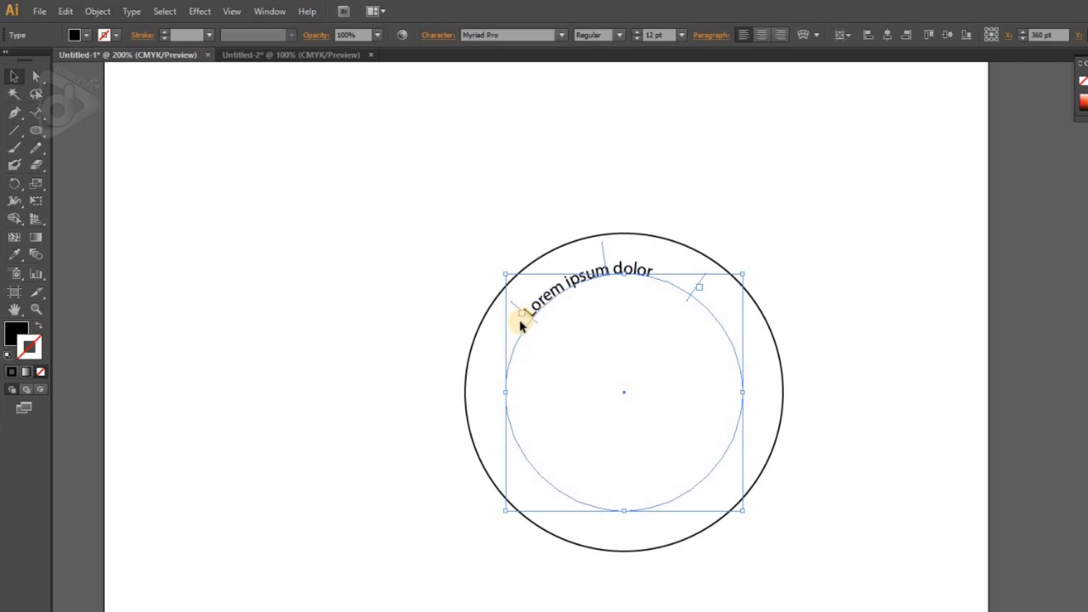
{"action": "left_click", "coordinate": [711, 220]}
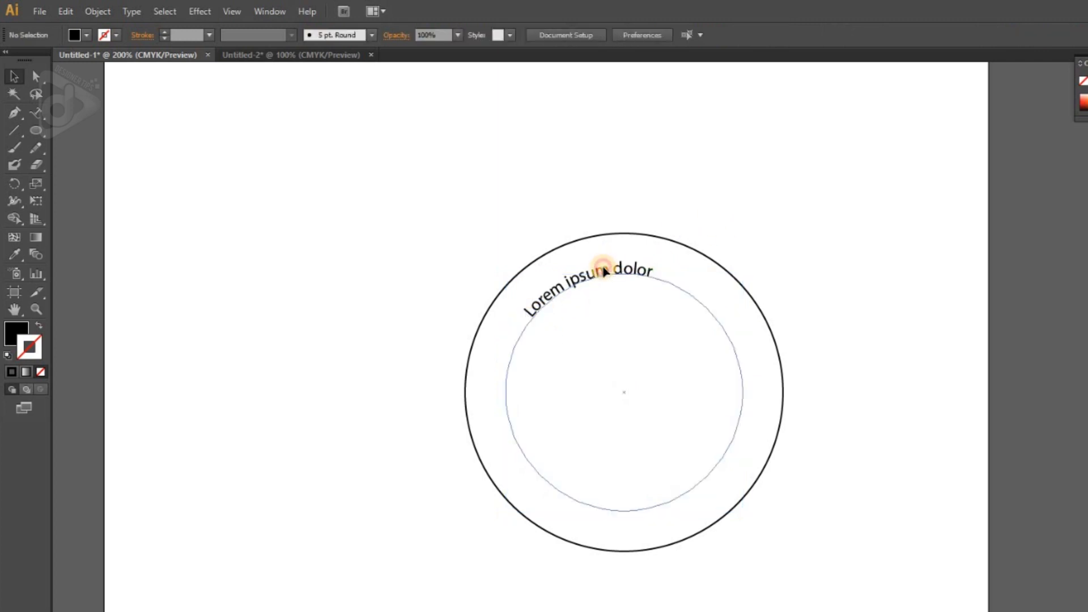
Try right and left alignment on the circle's path text and finish with it centre-aligned between its brackets
{"action": "left_click", "coordinate": [600, 270]}
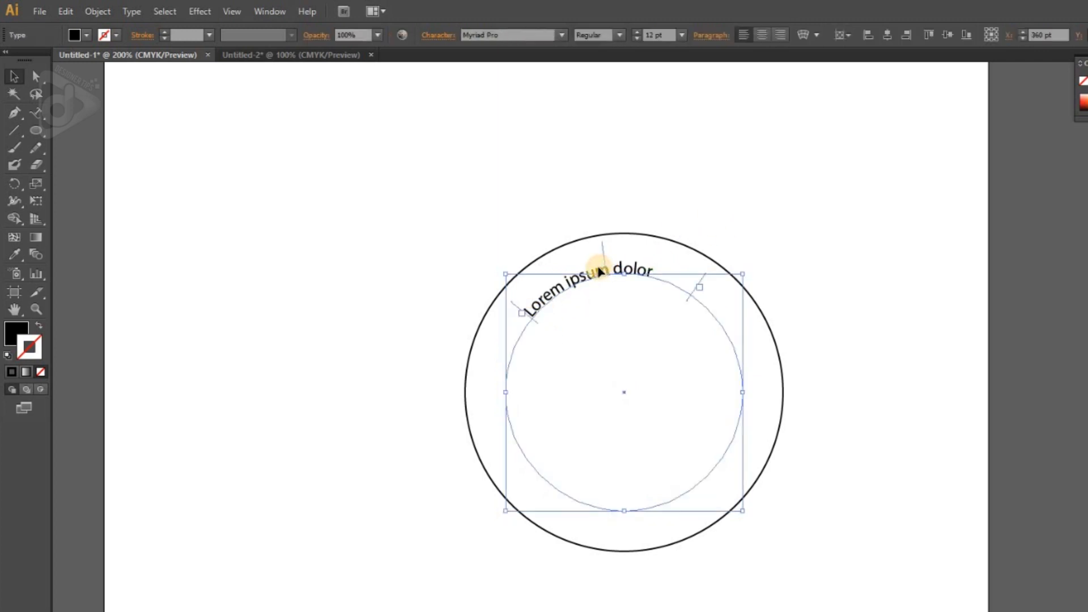
{"action": "left_click", "coordinate": [760, 38]}
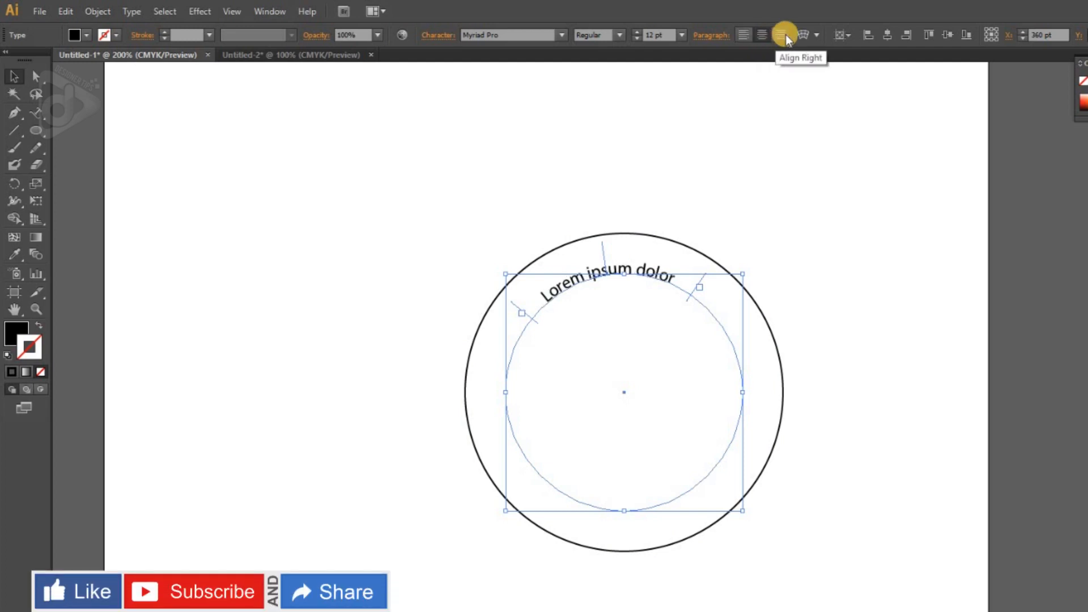
{"action": "left_click", "coordinate": [783, 35]}
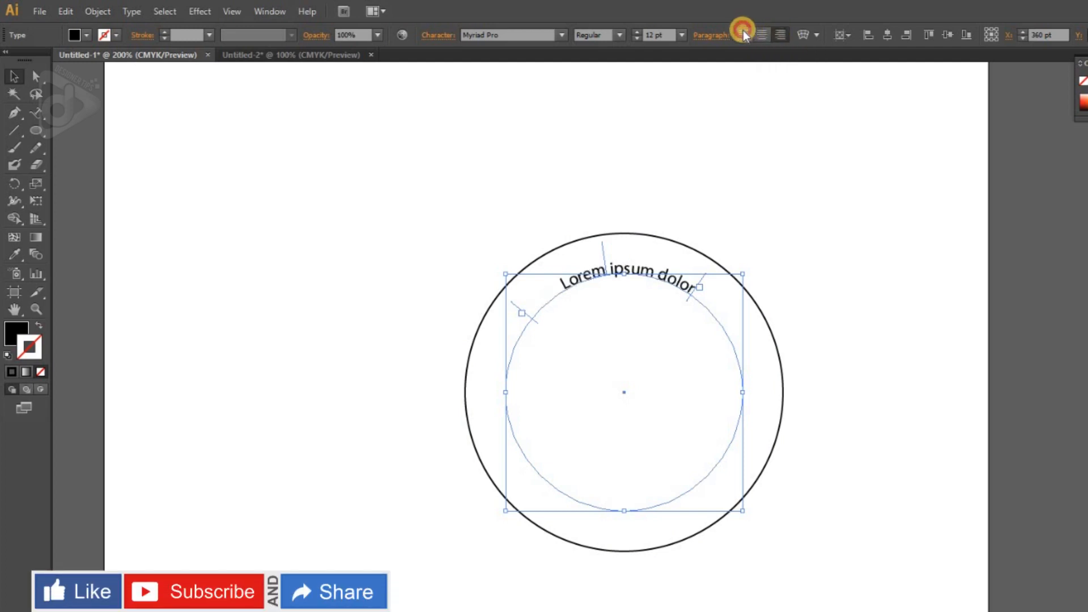
{"action": "left_click", "coordinate": [742, 31]}
{"action": "left_click", "coordinate": [757, 31]}
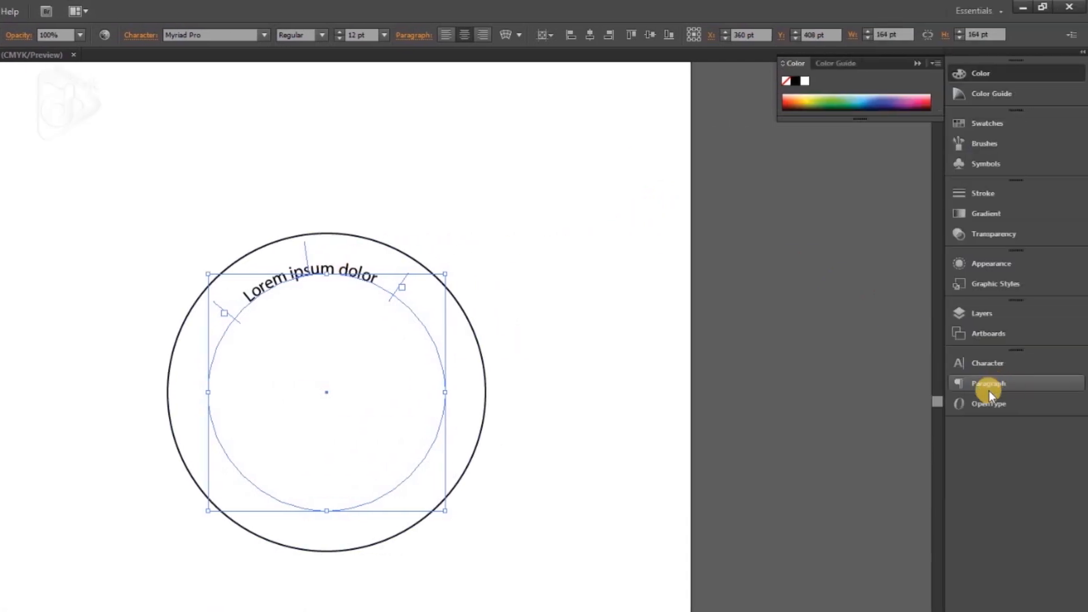
Apply All Caps to the text on the circle and reselect it
{"action": "left_click", "coordinate": [976, 366]}
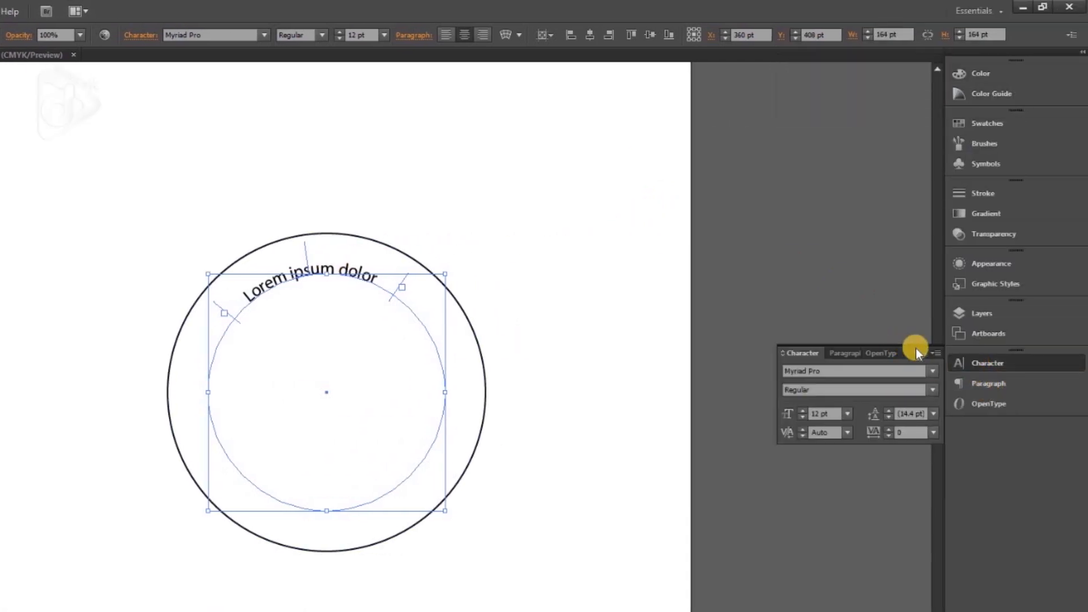
{"action": "left_click", "coordinate": [935, 355]}
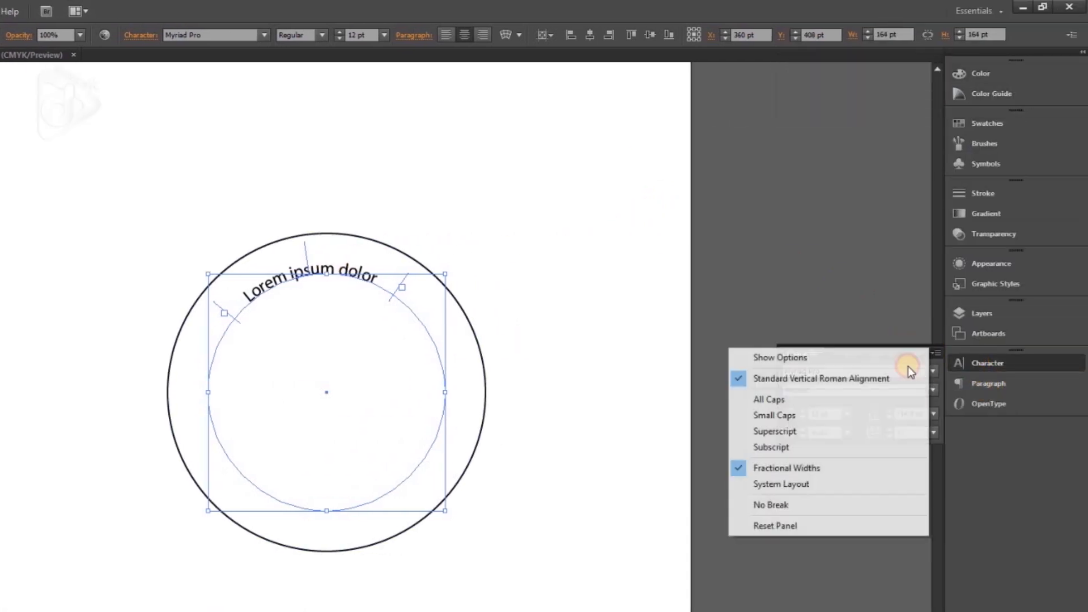
{"action": "left_click", "coordinate": [814, 396]}
{"action": "left_click", "coordinate": [431, 236]}
{"action": "left_click", "coordinate": [335, 270]}
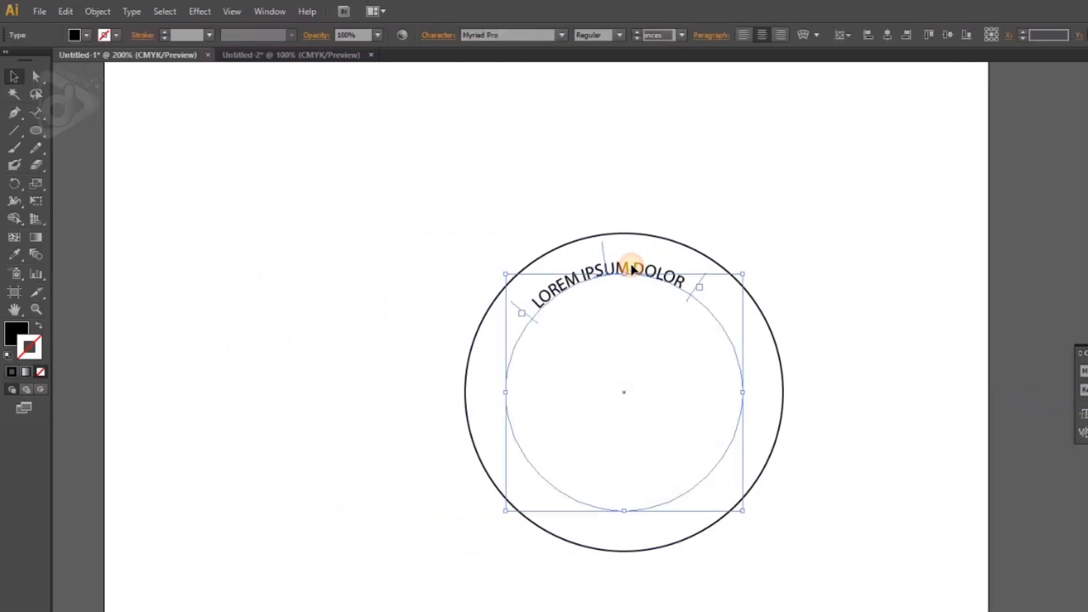
Set the path text to 18 pt with the Semibold font style
{"action": "left_click", "coordinate": [682, 35]}
{"action": "left_click", "coordinate": [691, 195]}
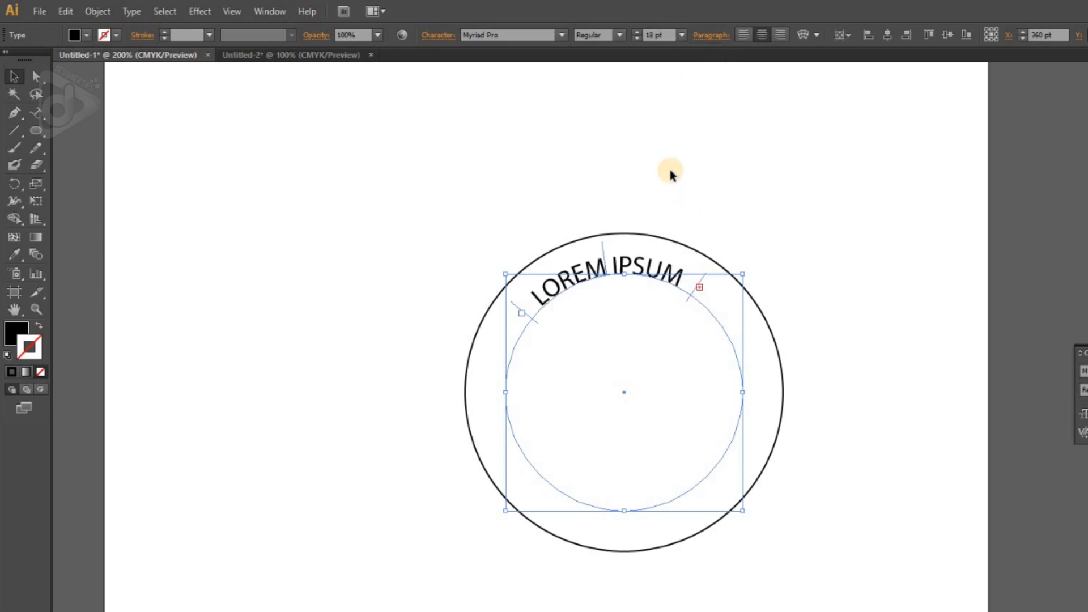
{"action": "left_click", "coordinate": [619, 35]}
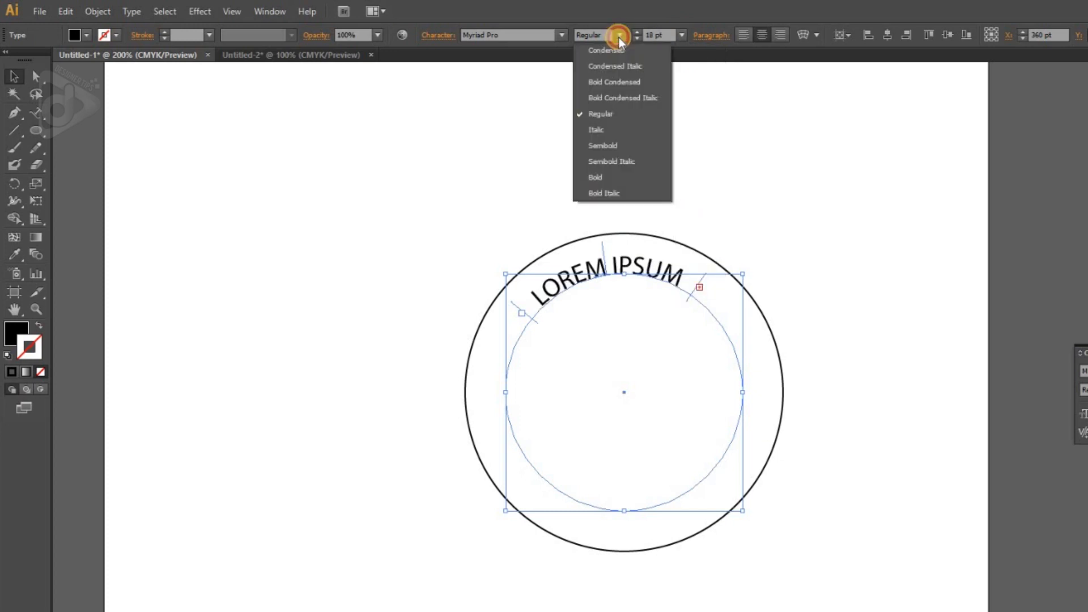
{"action": "left_click", "coordinate": [606, 145]}
Move the start and end brackets outward along the circle so the whole phrase fits, and deselect the text
{"action": "left_click_drag", "start_coordinate": [515, 309], "coordinate": [503, 335]}
{"action": "left_click_drag", "start_coordinate": [700, 277], "coordinate": [736, 324]}
{"action": "left_click", "coordinate": [758, 210]}
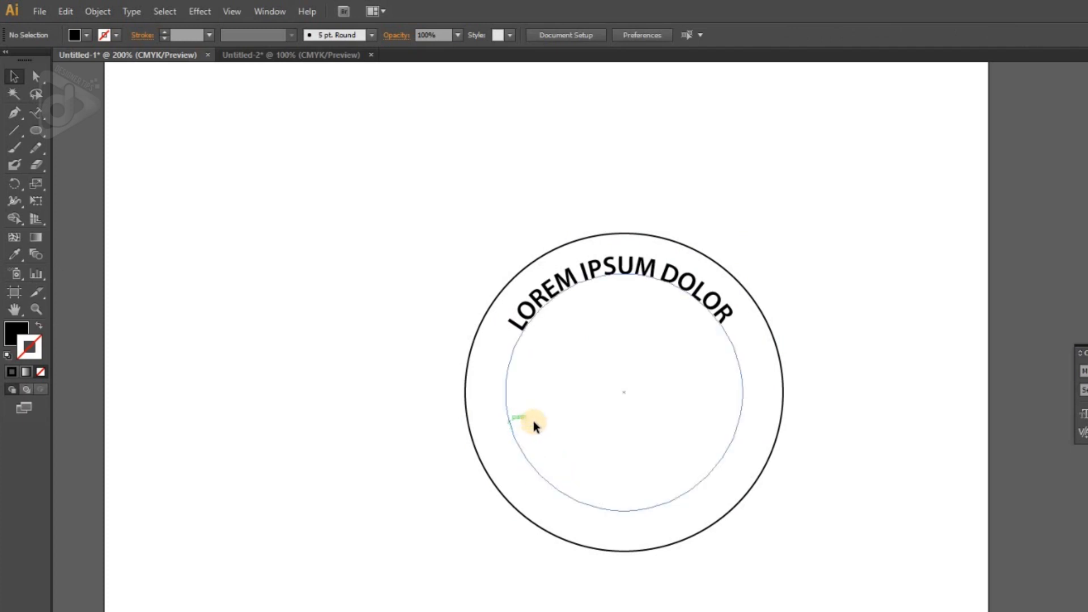
Duplicate the outer 220 pt circle in place and scale the copy down about its centre to 149 pt
{"action": "left_click", "coordinate": [476, 334]}
{"action": "key", "text": "a"}
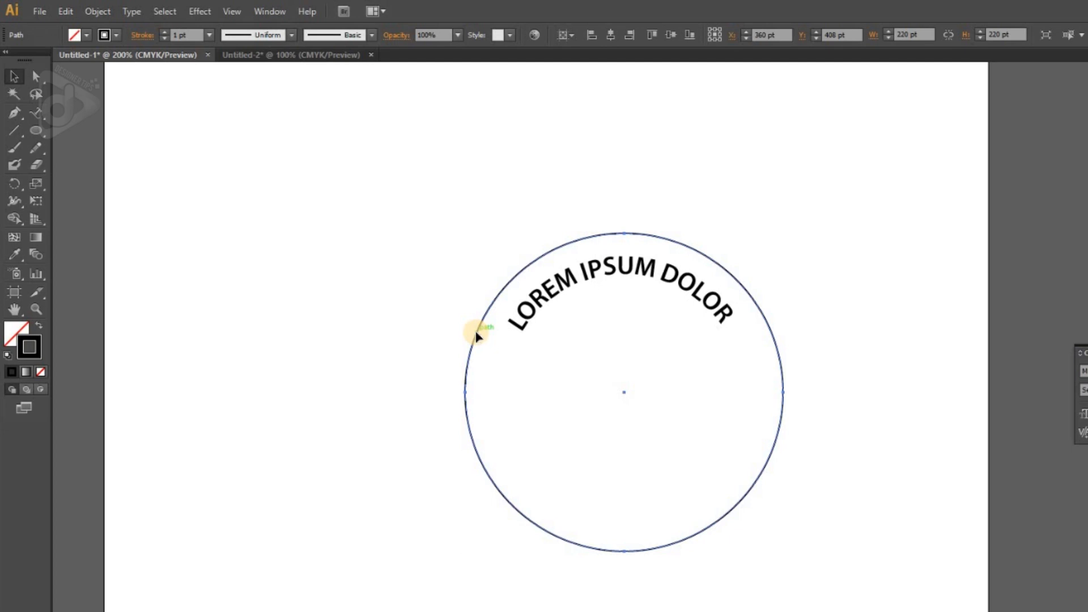
{"action": "key", "text": "v"}
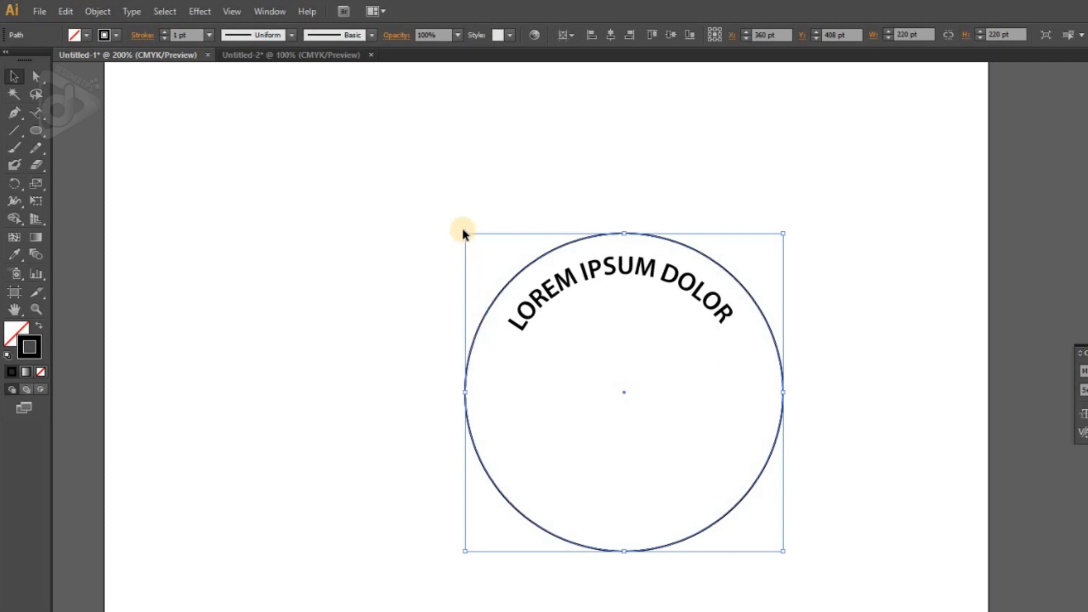
{"action": "left_click_drag", "start_coordinate": [464, 233], "coordinate": [486, 282]}
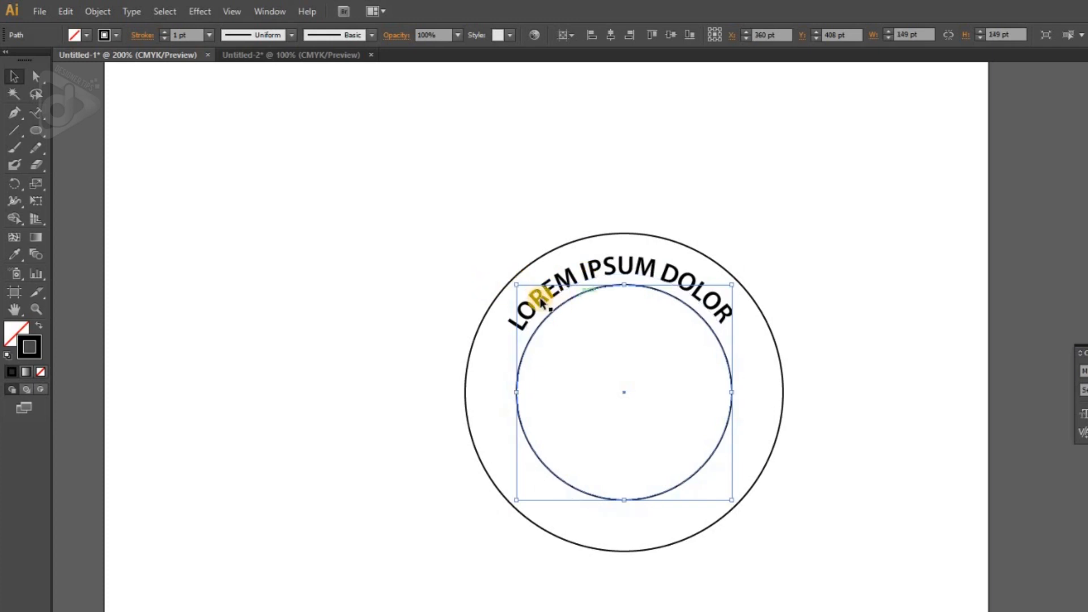
Paste a copy of the 149 pt circle in front, scale it about its centre to 136 pt, and deselect it
{"action": "key", "text": "ctrl+c"}
{"action": "key", "text": "ctrl+f"}
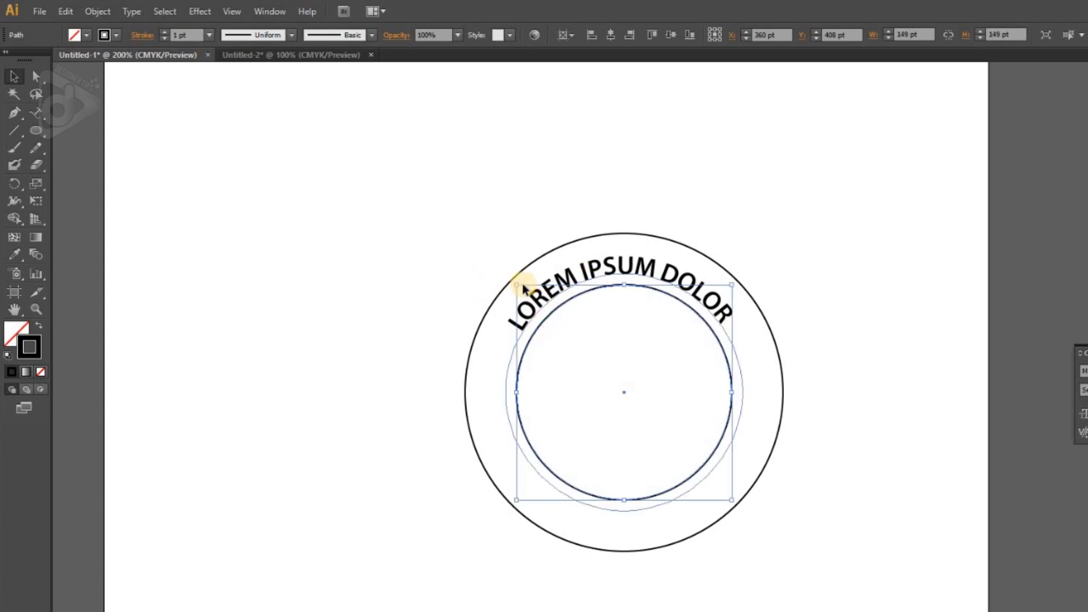
{"action": "left_click_drag", "start_coordinate": [510, 286], "coordinate": [526, 294]}
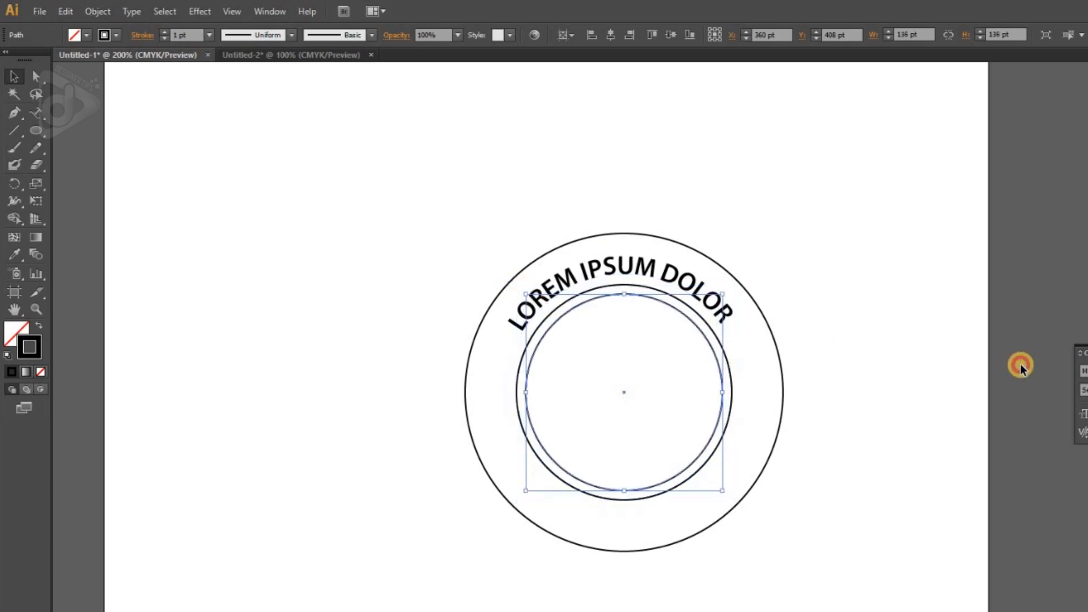
{"action": "left_click", "coordinate": [1023, 365]}
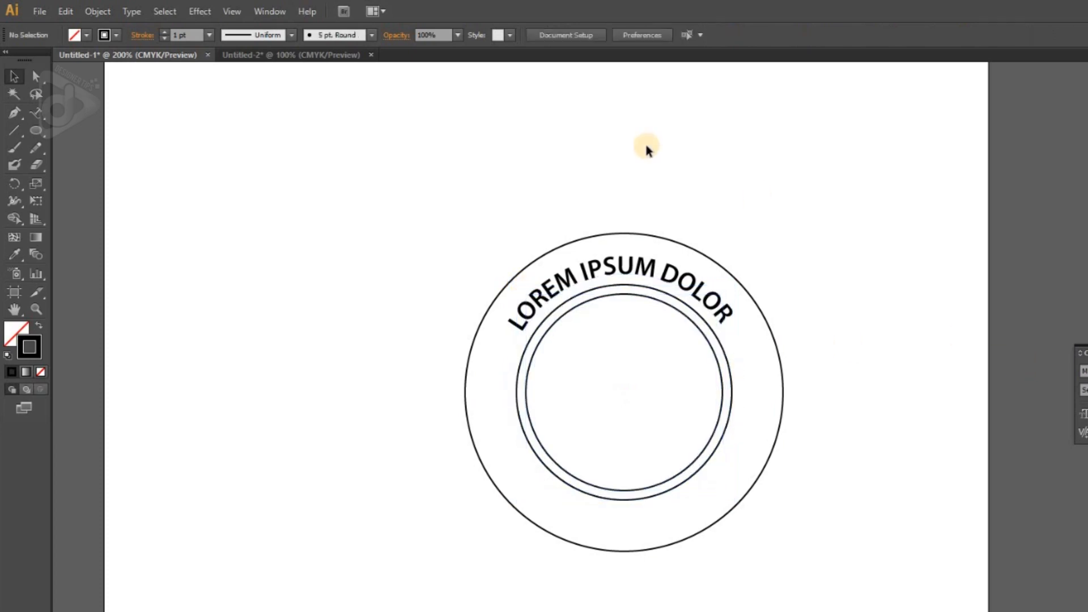
Select and copy the whole "LOREM IPSUM DOLOR" text on the circle, and leave text editing
{"action": "left_click", "coordinate": [37, 112]}
{"action": "left_click", "coordinate": [602, 266]}
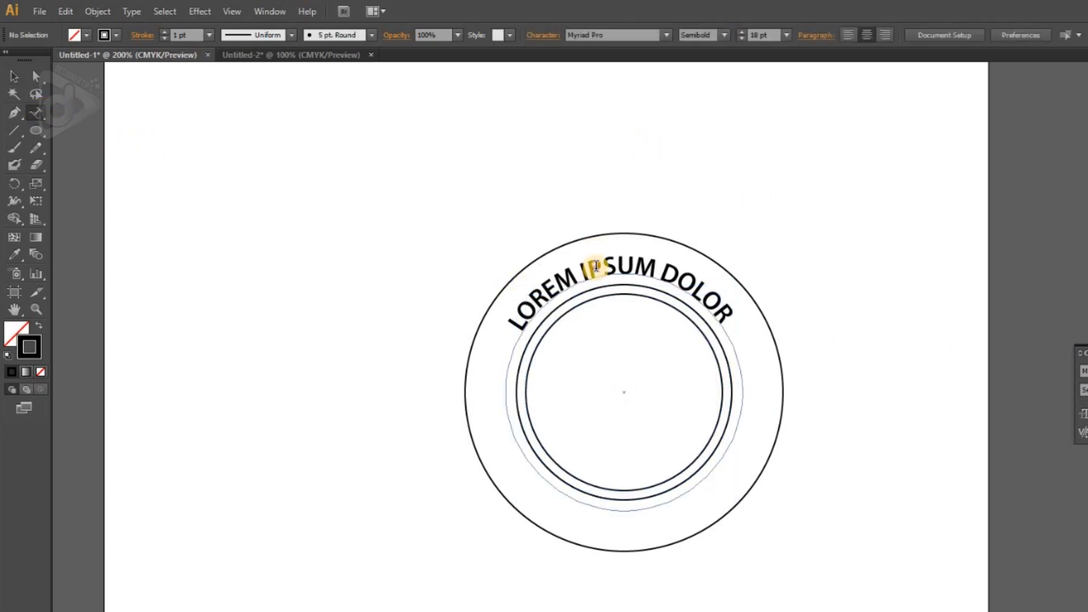
{"action": "triple_click", "coordinate": [639, 265]}
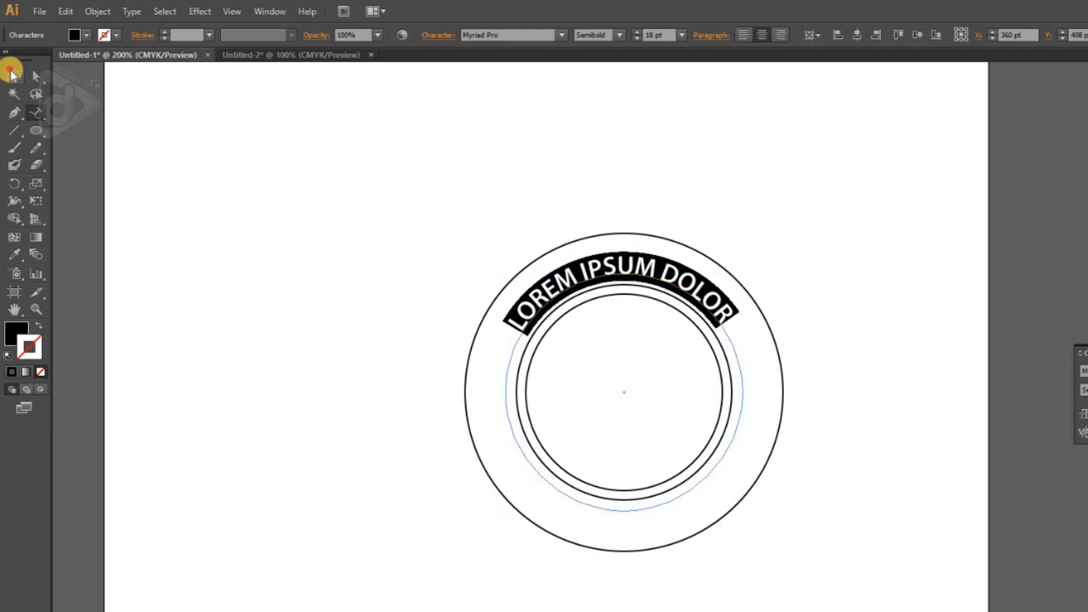
{"action": "left_click", "coordinate": [10, 72]}
Run the copied "LOREM IPSUM DOLOR" text along the 149 pt circle with the Type on a Path tool
{"action": "left_click", "coordinate": [39, 112]}
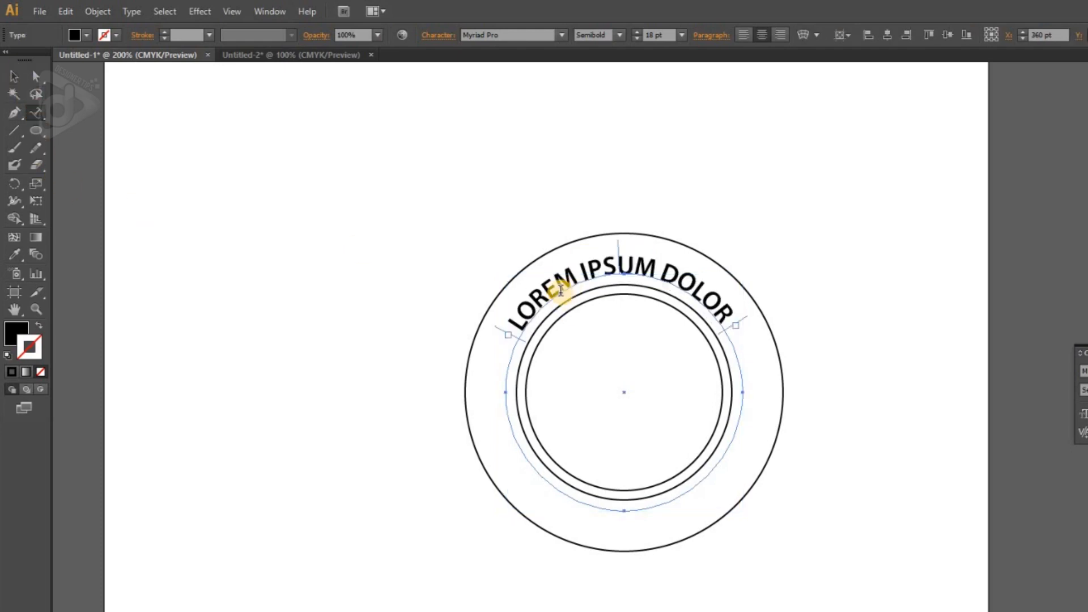
{"action": "left_click", "coordinate": [519, 424], "text": "ctrl"}
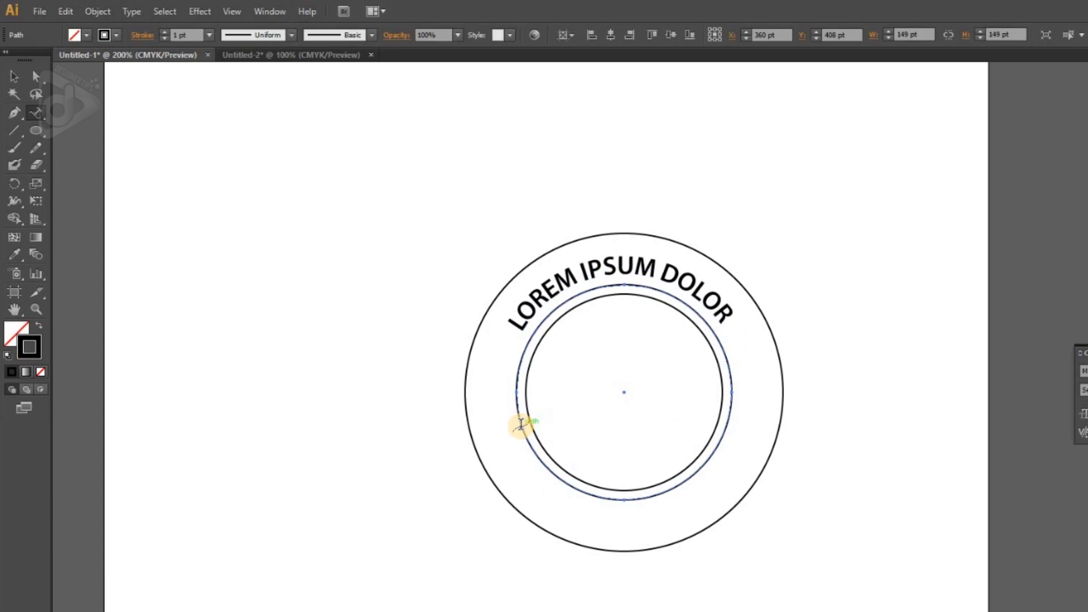
{"action": "left_click", "coordinate": [519, 424]}
{"action": "key", "text": "ctrl+v"}
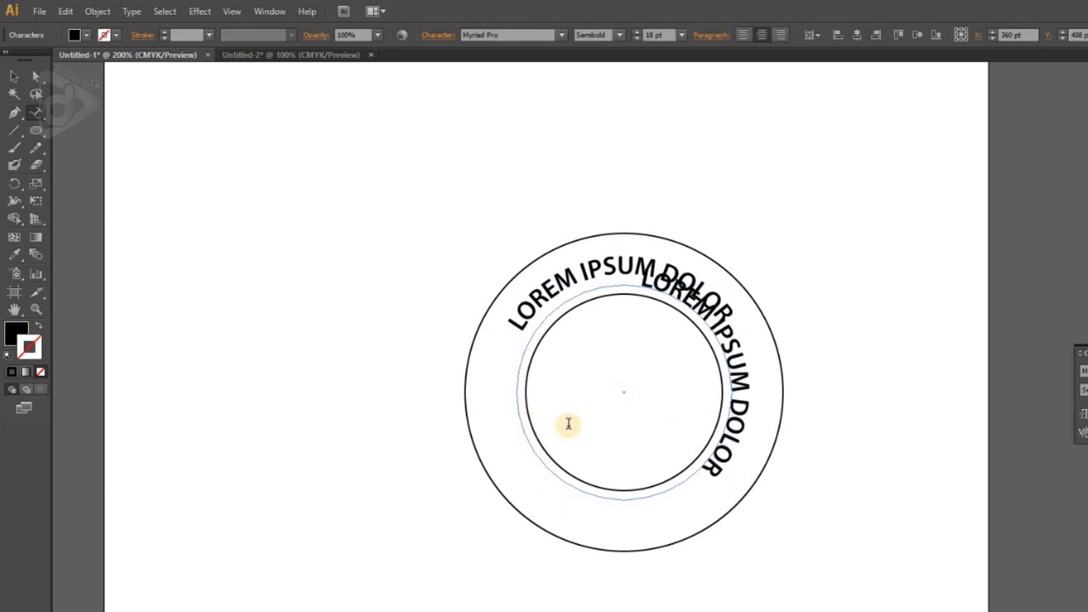
Slide the second text clockwise by its centre bracket and rotate its circle so the phrase is centred at the bottom of the ring
{"action": "left_click", "coordinate": [15, 78]}
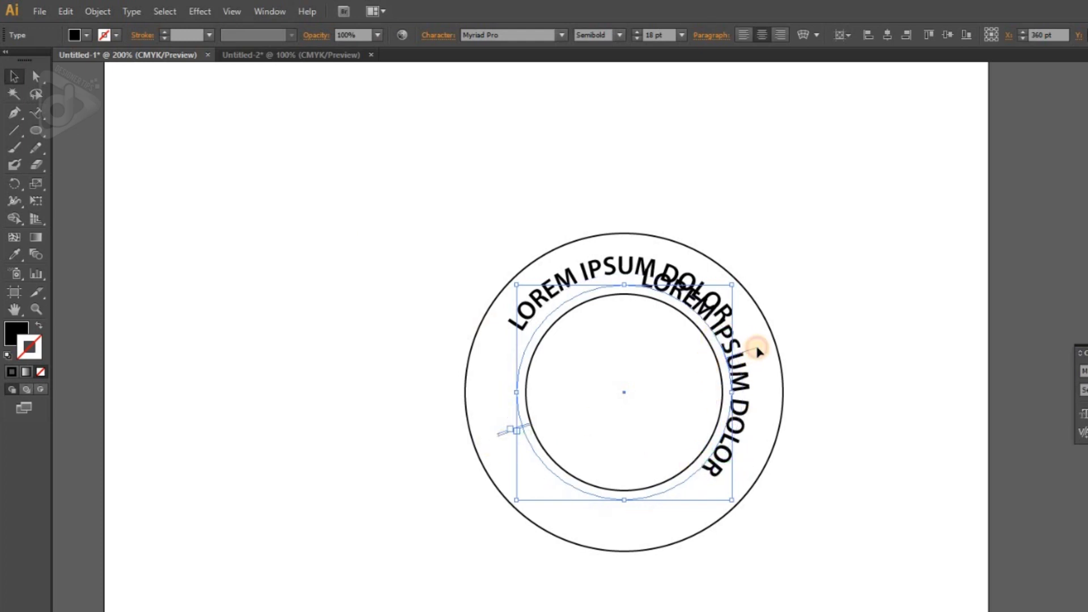
{"action": "left_click_drag", "start_coordinate": [758, 352], "coordinate": [728, 304]}
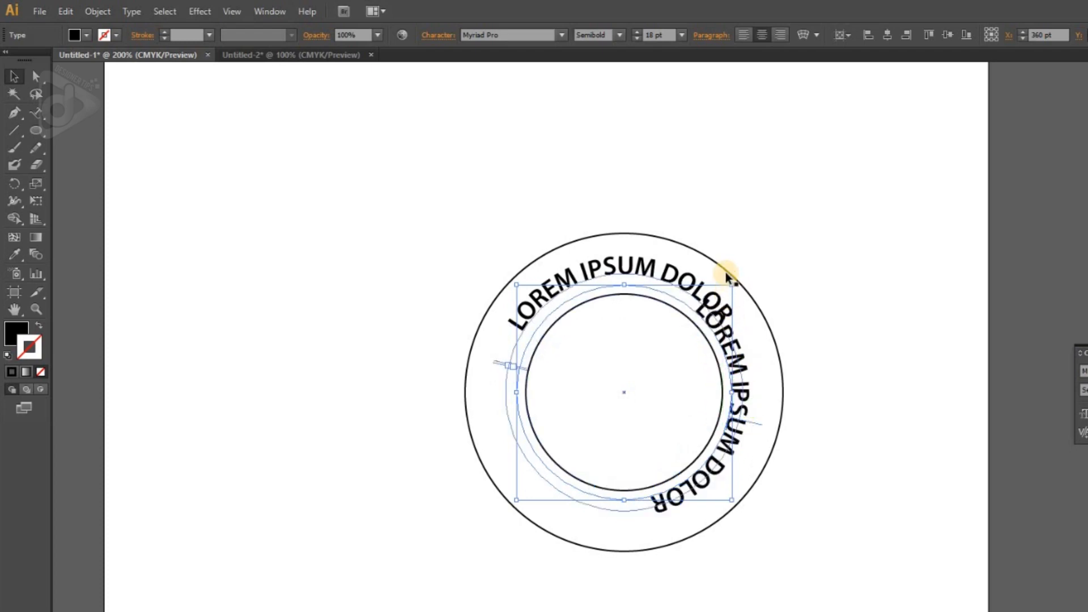
{"action": "left_click_drag", "start_coordinate": [734, 279], "coordinate": [703, 467]}
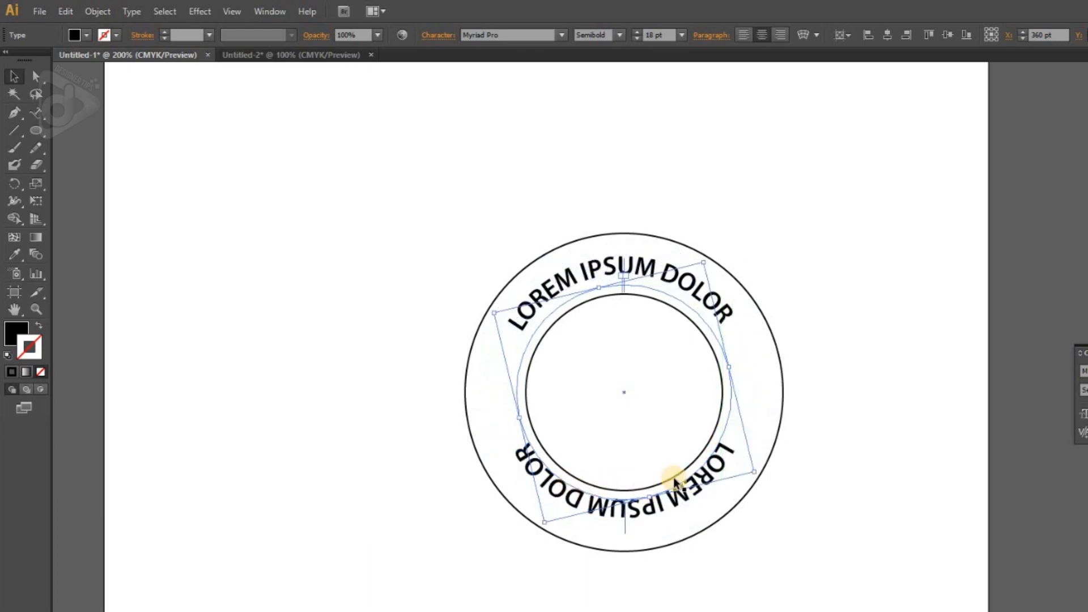
Flip the bottom "LOREM IPSUM DOLOR" text to the inside of its circle by pulling its centre bracket across the path
{"action": "left_click", "coordinate": [830, 432]}
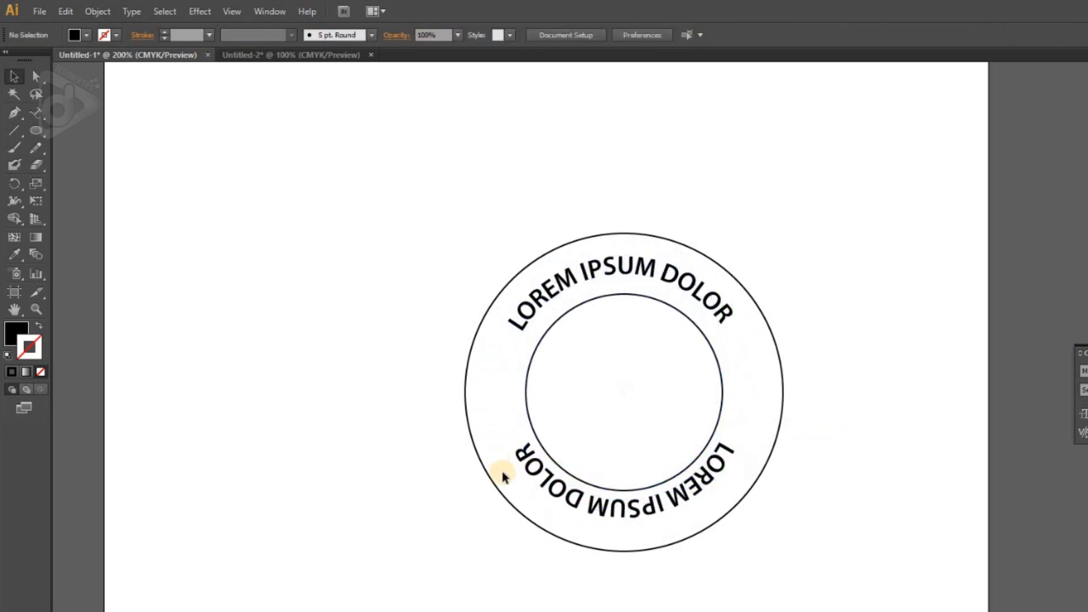
{"action": "left_click", "coordinate": [634, 503]}
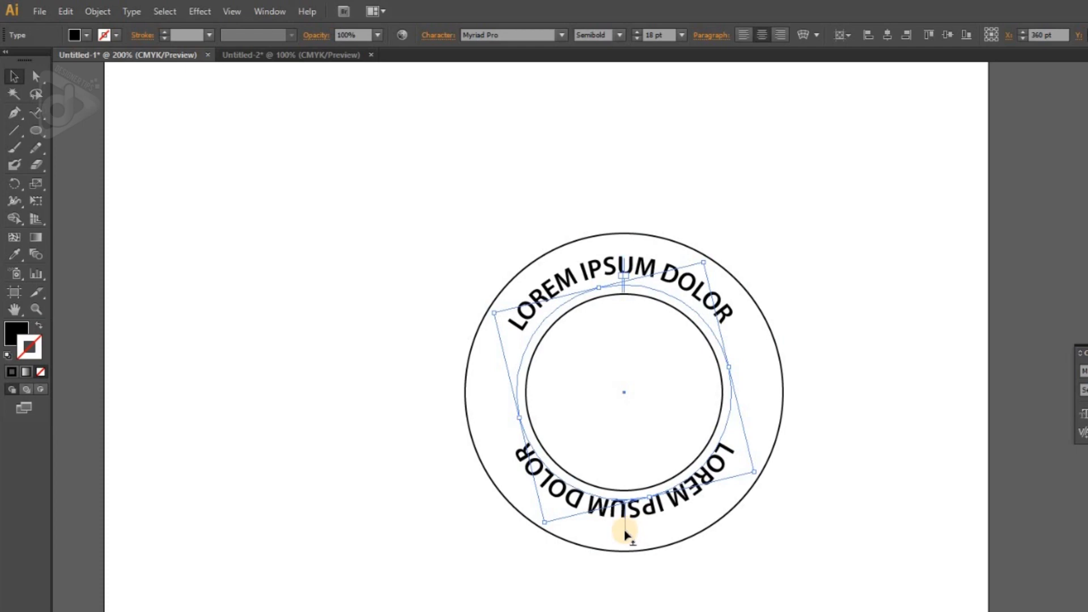
{"action": "left_click_drag", "start_coordinate": [625, 532], "coordinate": [623, 492]}
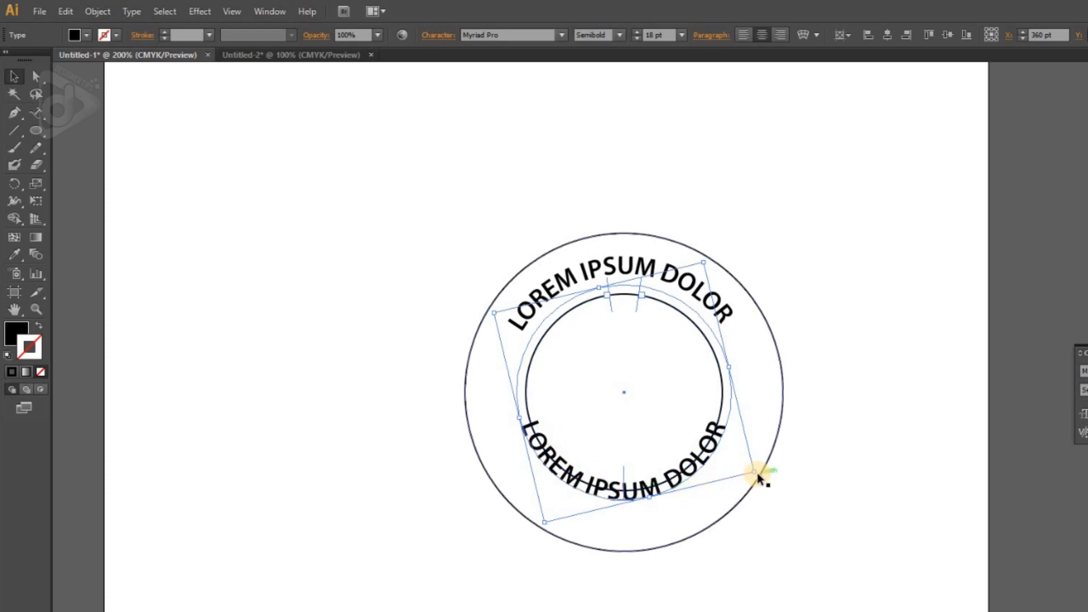
Enlarge the flipped text's circle about its centre so the phrase sits between the two outlined circles, and deselect it
{"action": "left_click_drag", "start_coordinate": [755, 470], "coordinate": [779, 502]}
{"action": "left_click", "coordinate": [821, 491]}
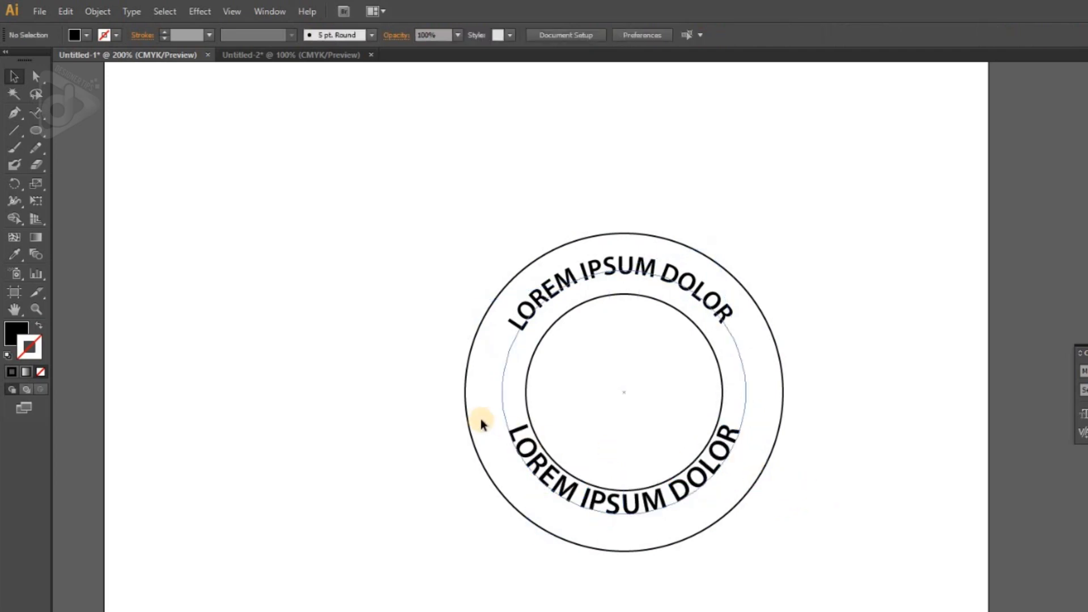
{"action": "left_click", "coordinate": [648, 504]}
{"action": "left_click_drag", "start_coordinate": [650, 506], "coordinate": [627, 457]}
{"action": "left_click", "coordinate": [708, 573]}
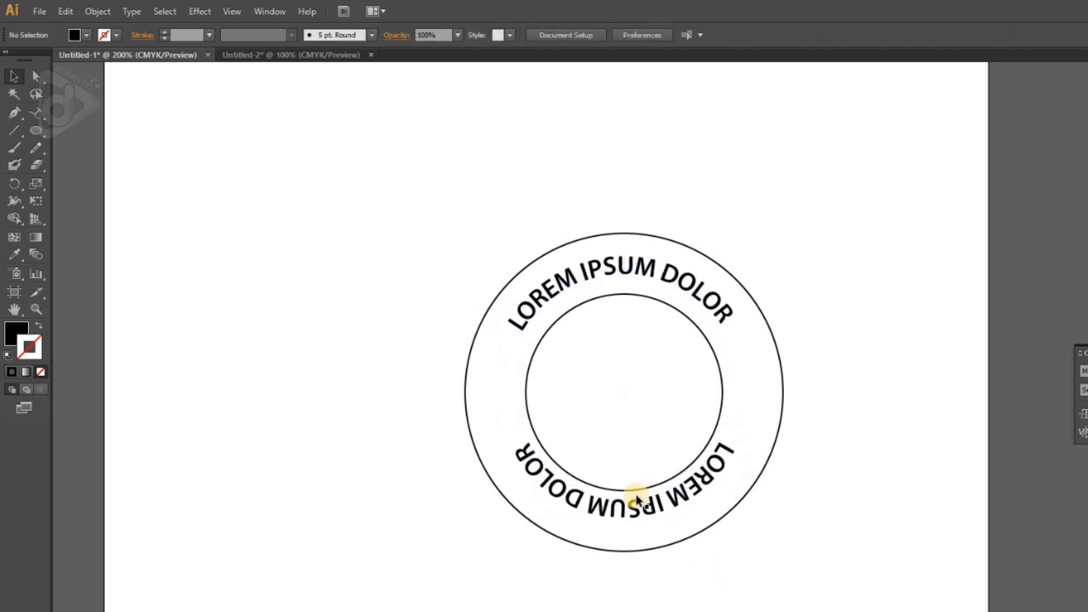
Open the Type on a Path Options for the bottom text and bring the whole dialog into view
{"action": "left_click", "coordinate": [615, 504]}
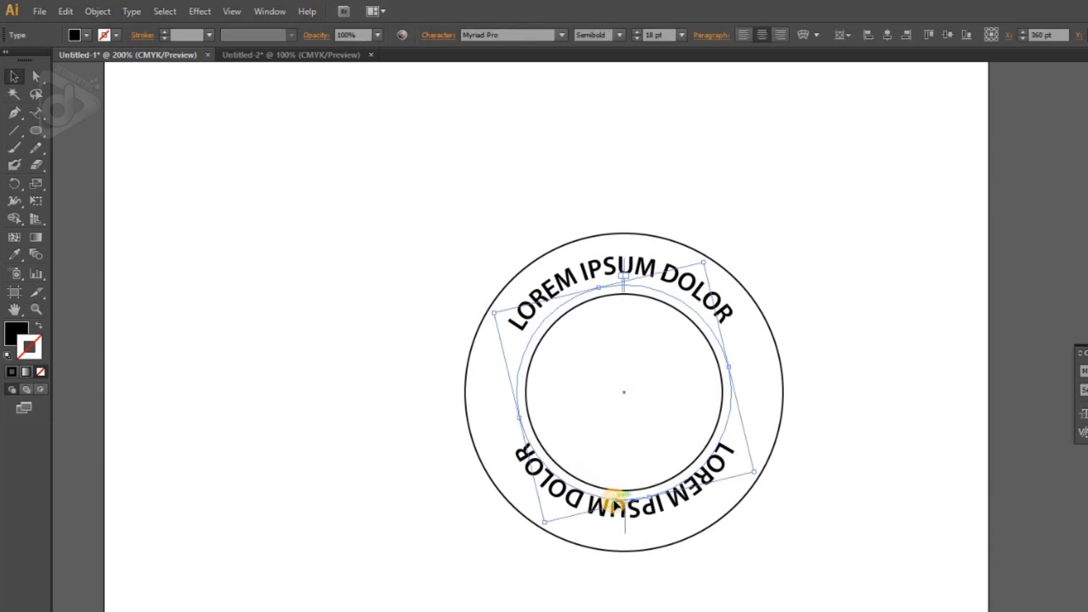
{"action": "double_click", "coordinate": [35, 114]}
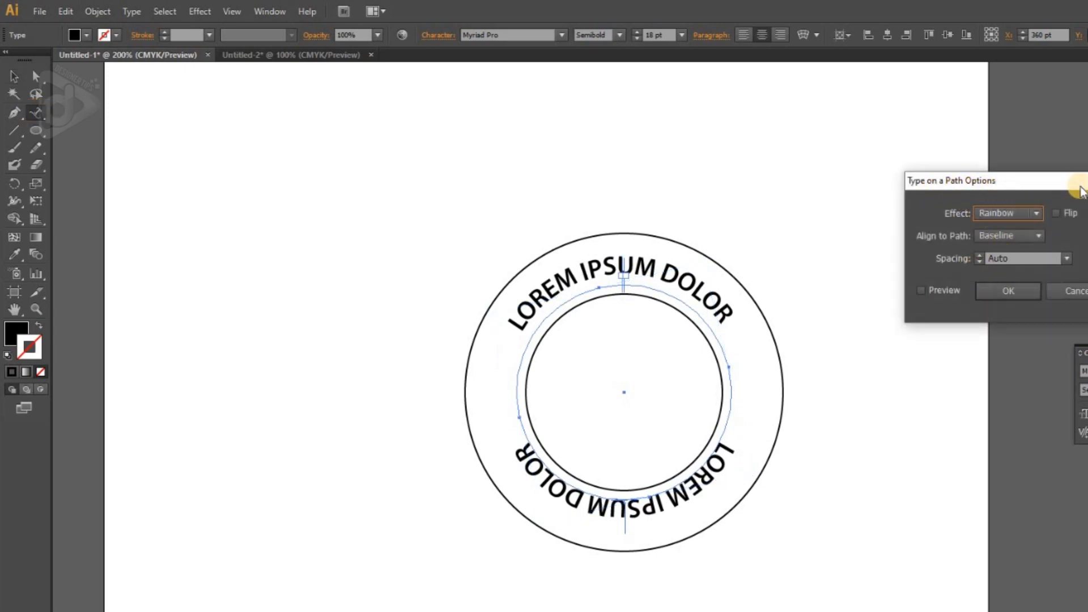
{"action": "left_click_drag", "start_coordinate": [1028, 182], "coordinate": [987, 159]}
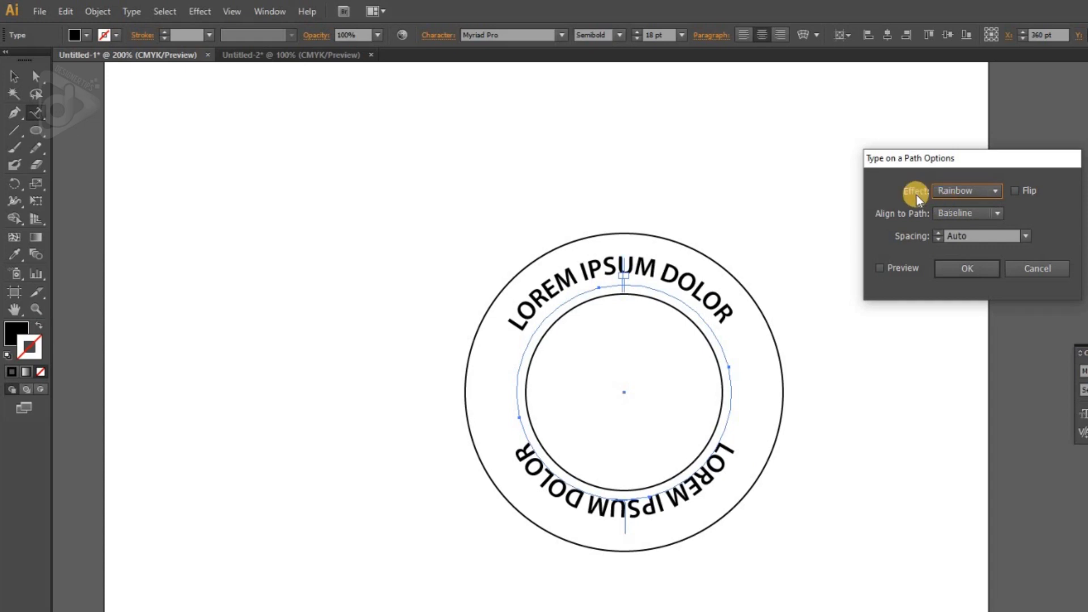
Preview the Skew, 3D Ribbon, Stair Step and Gravity effects on the bottom text, and return to Rainbow
{"action": "left_click", "coordinate": [957, 189]}
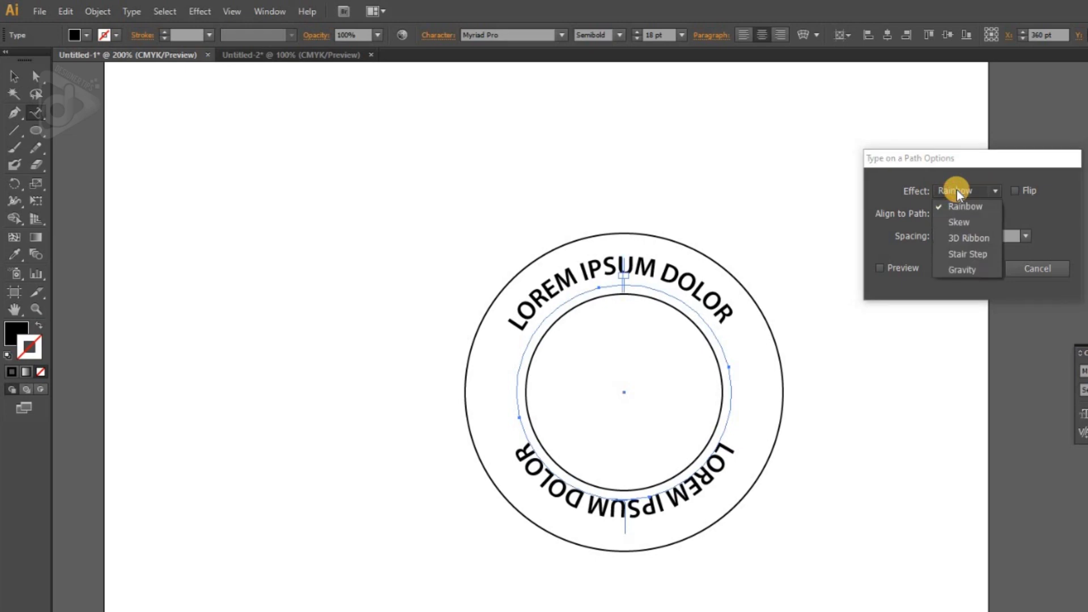
{"action": "left_click", "coordinate": [957, 223]}
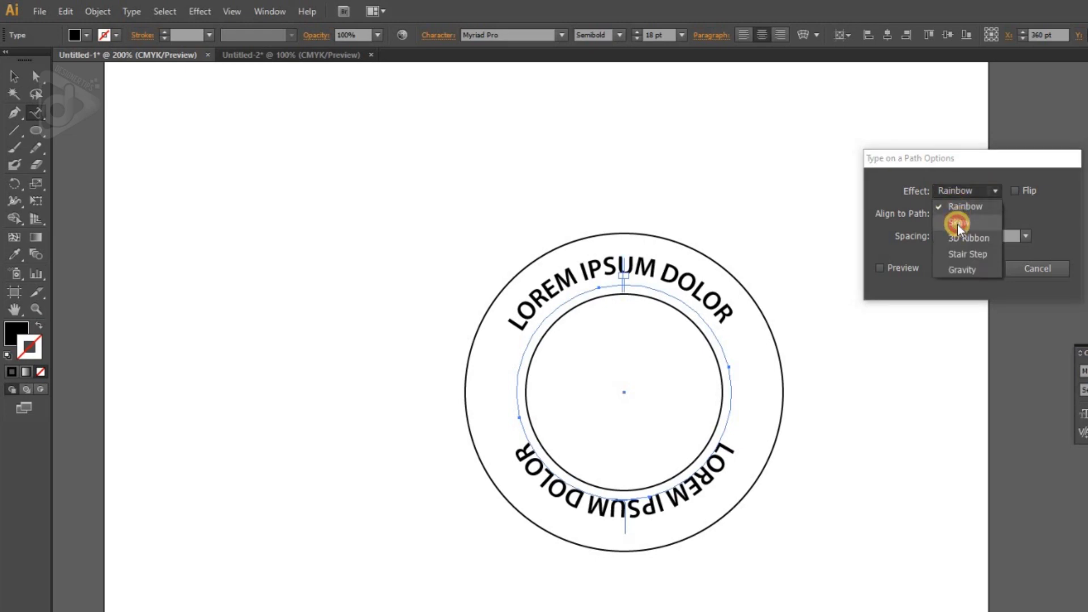
{"action": "left_click", "coordinate": [899, 268]}
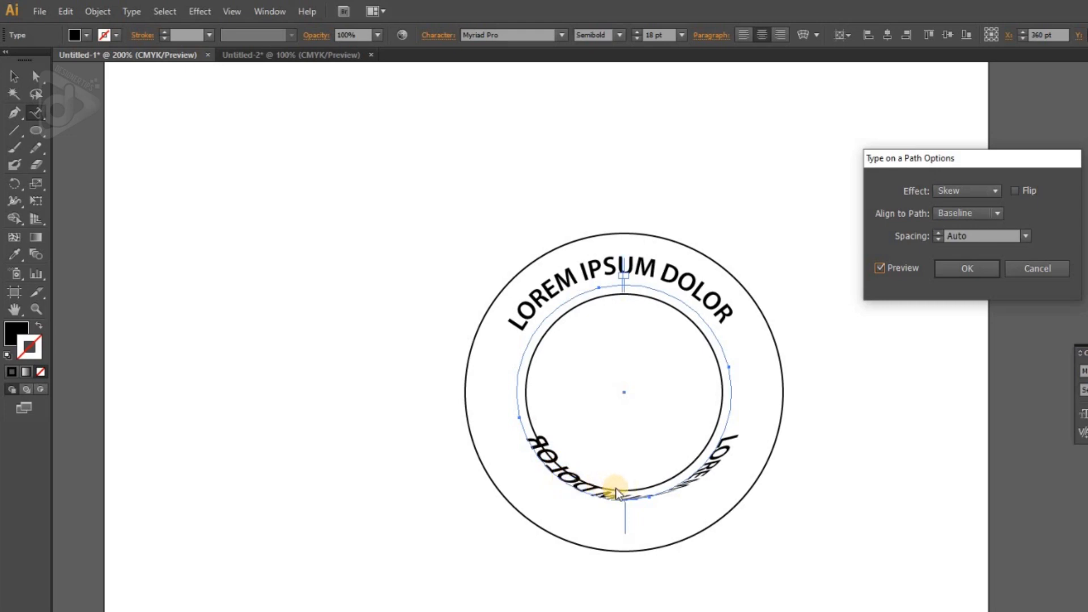
{"action": "left_click", "coordinate": [952, 190]}
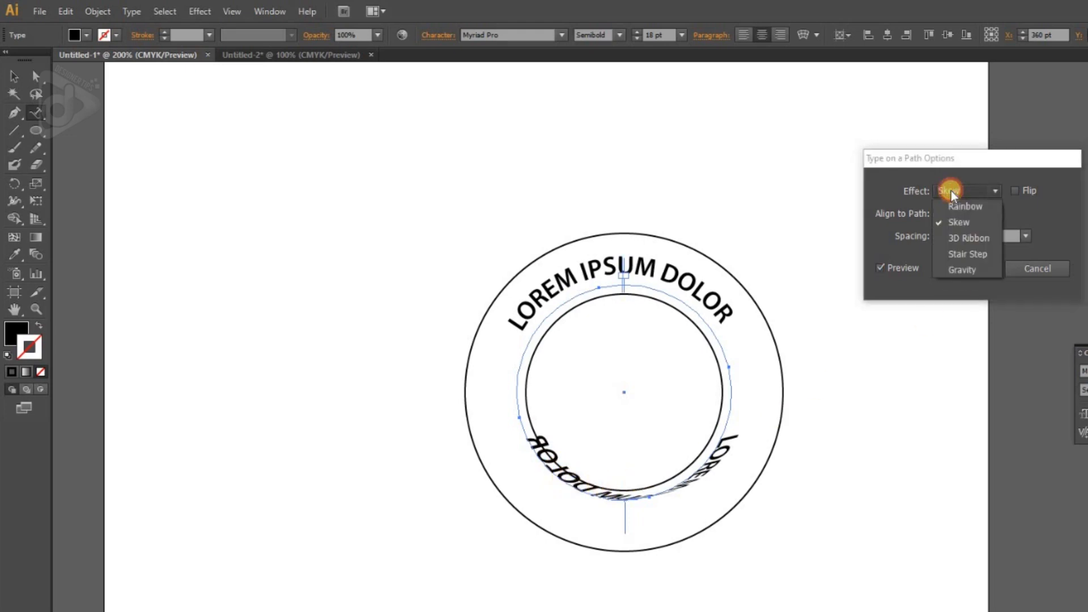
{"action": "left_click", "coordinate": [961, 239]}
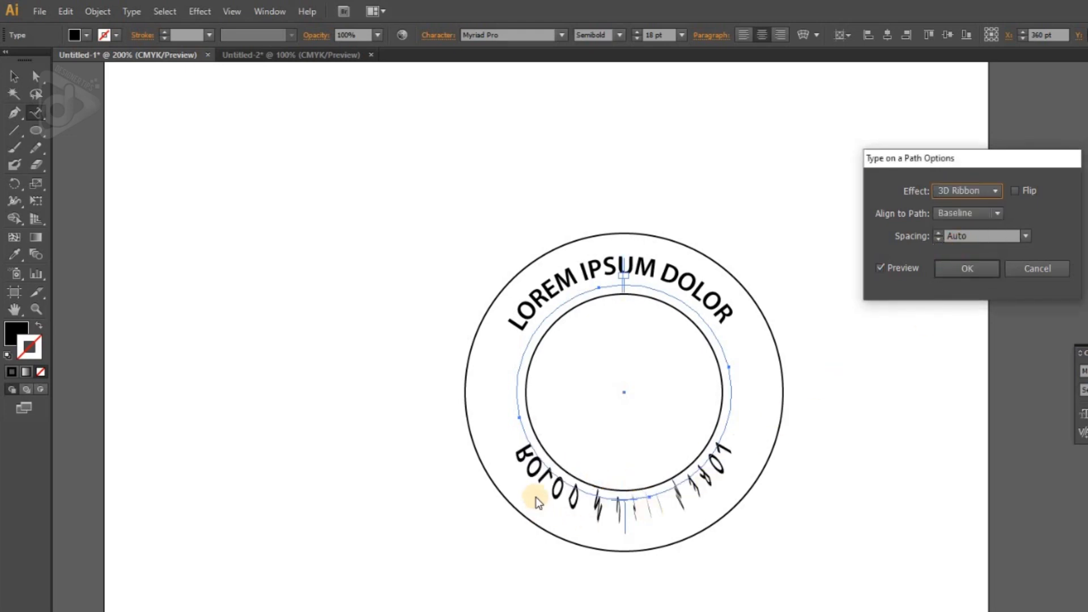
{"action": "left_click", "coordinate": [953, 191]}
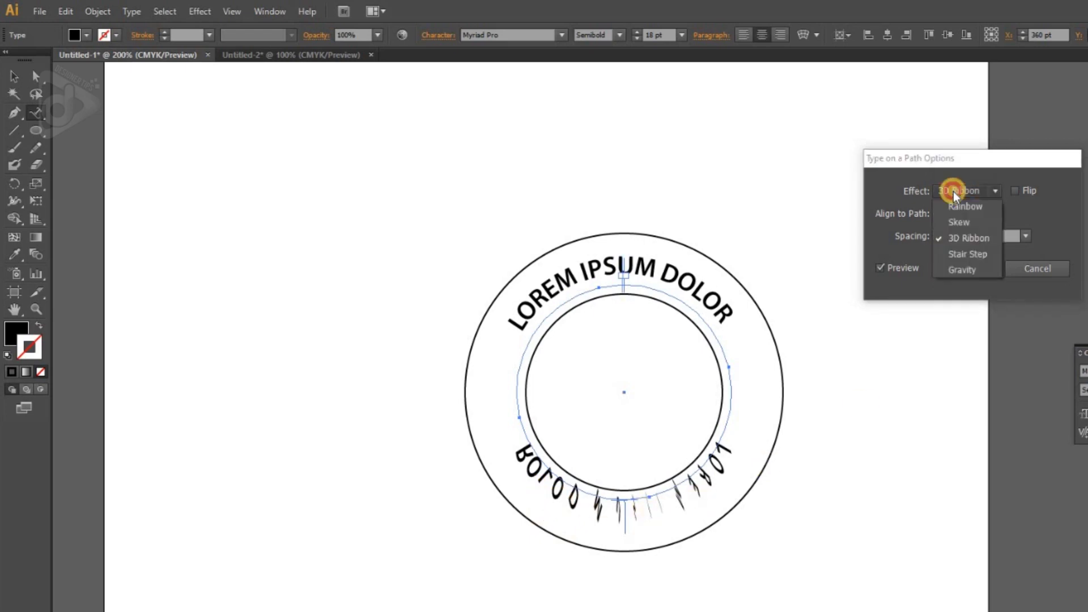
{"action": "left_click", "coordinate": [966, 253]}
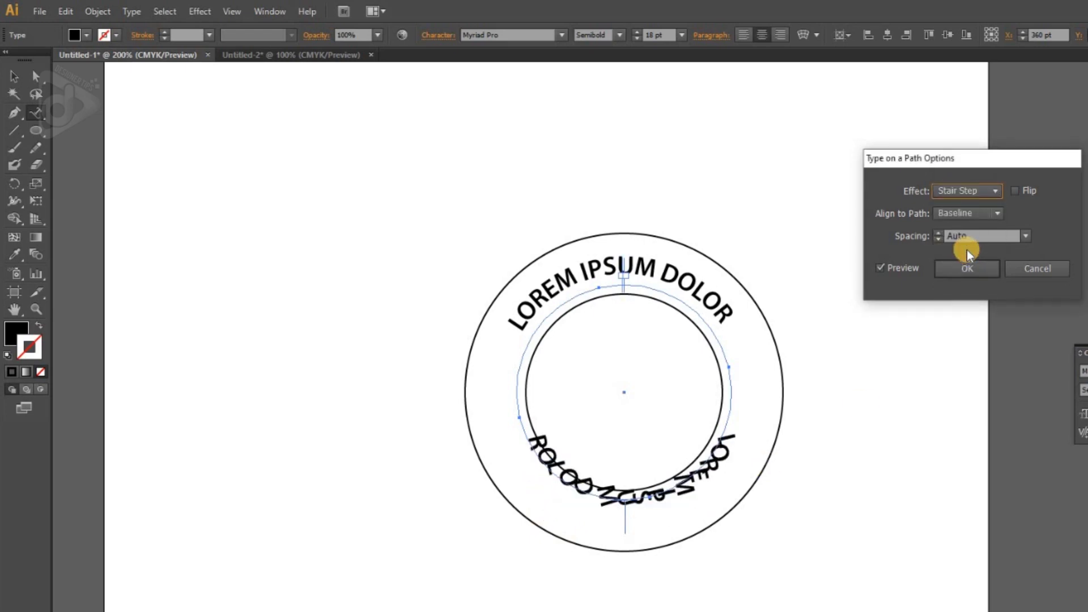
{"action": "left_click", "coordinate": [957, 189]}
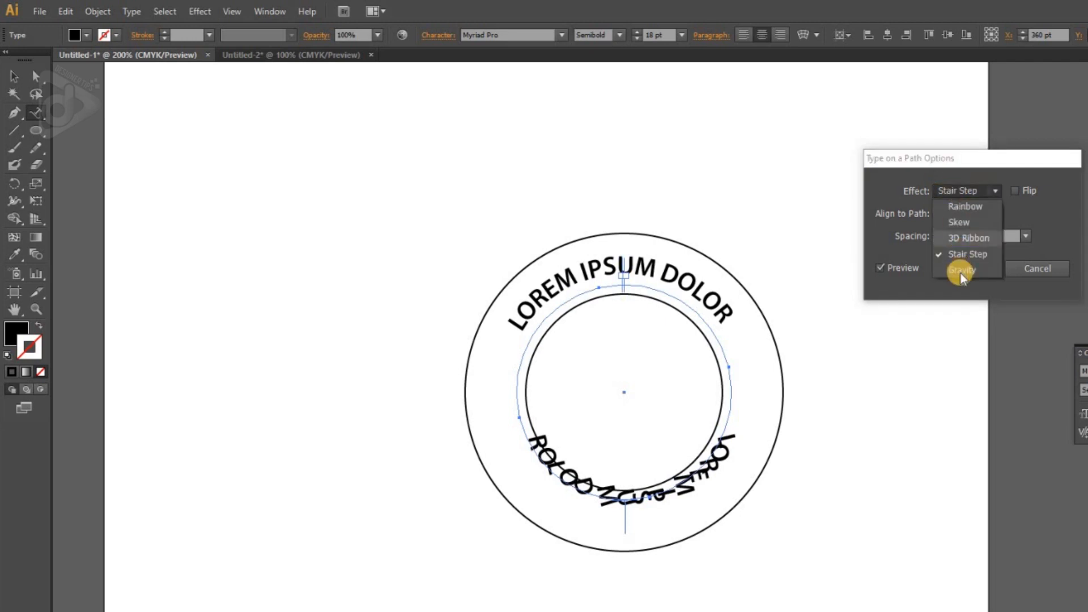
{"action": "left_click", "coordinate": [961, 271]}
{"action": "left_click", "coordinate": [951, 191]}
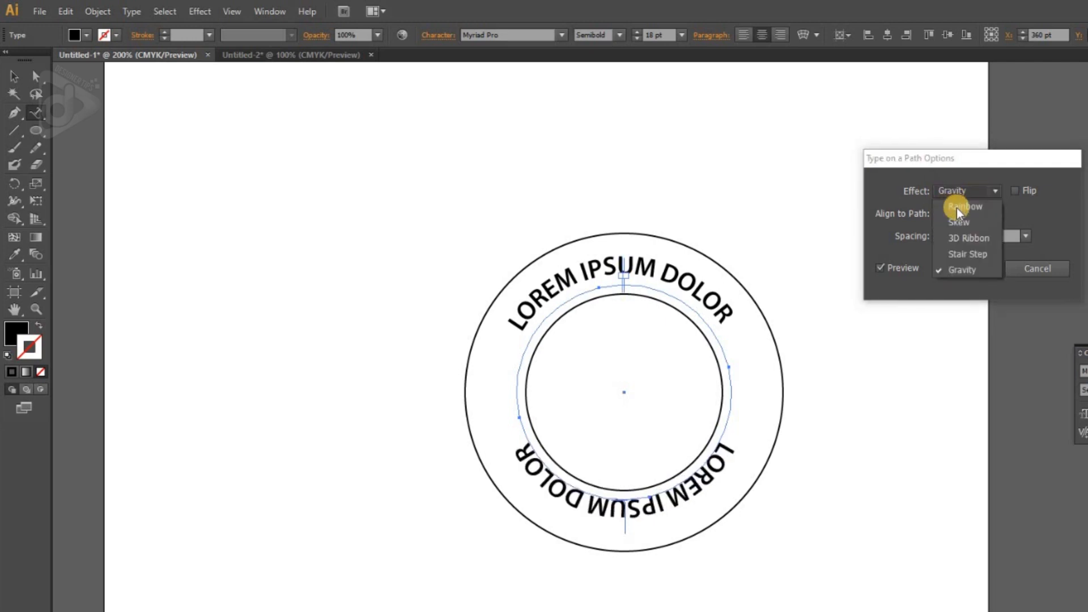
{"action": "left_click", "coordinate": [956, 208]}
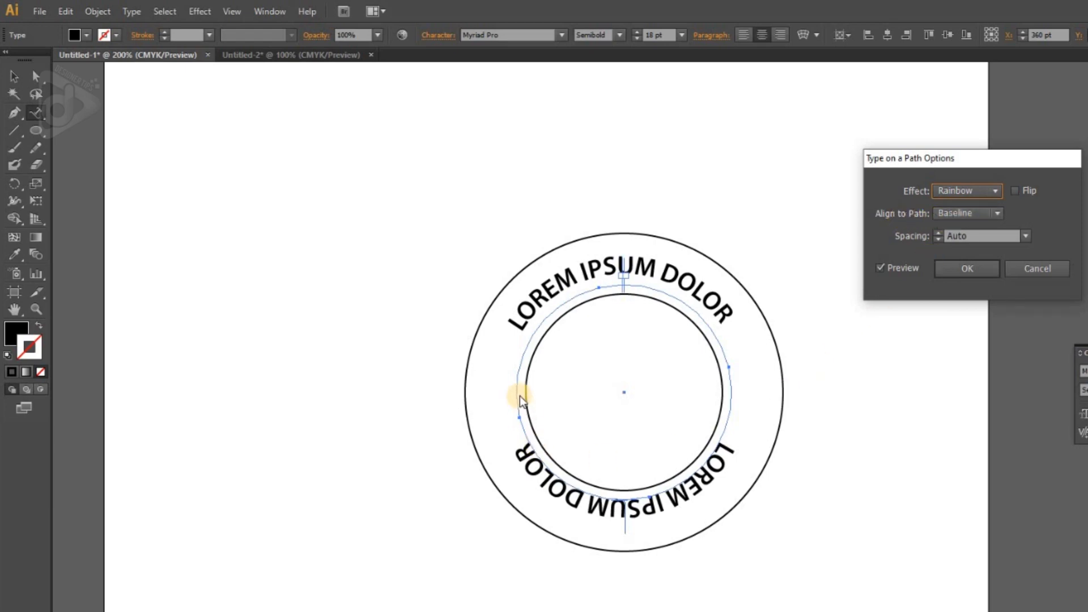
{"action": "left_click_drag", "start_coordinate": [526, 453], "coordinate": [530, 460]}
{"action": "mouse_move", "coordinate": [530, 441]}
{"action": "left_mouse_down"}
{"action": "mouse_move", "coordinate": [531, 457]}
{"action": "mouse_move", "coordinate": [525, 437]}
{"action": "left_mouse_up"}
Preview the Ascender, Descender and Center path alignments on the bottom text, and return to Baseline
{"action": "left_click", "coordinate": [963, 215]}
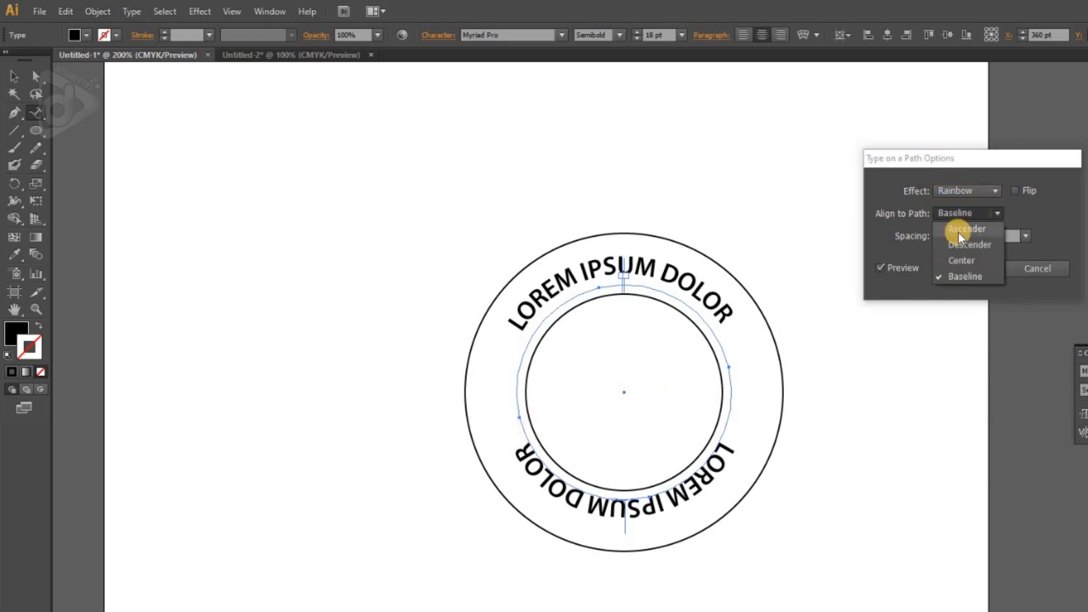
{"action": "left_click", "coordinate": [958, 232]}
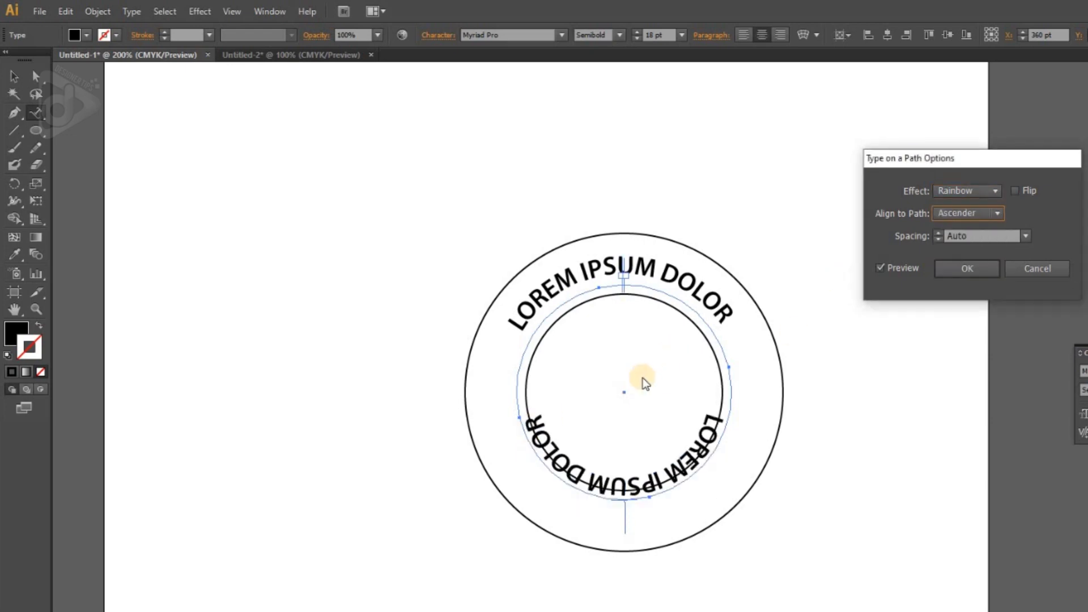
{"action": "left_click_drag", "start_coordinate": [501, 427], "coordinate": [526, 417]}
{"action": "left_click", "coordinate": [961, 214]}
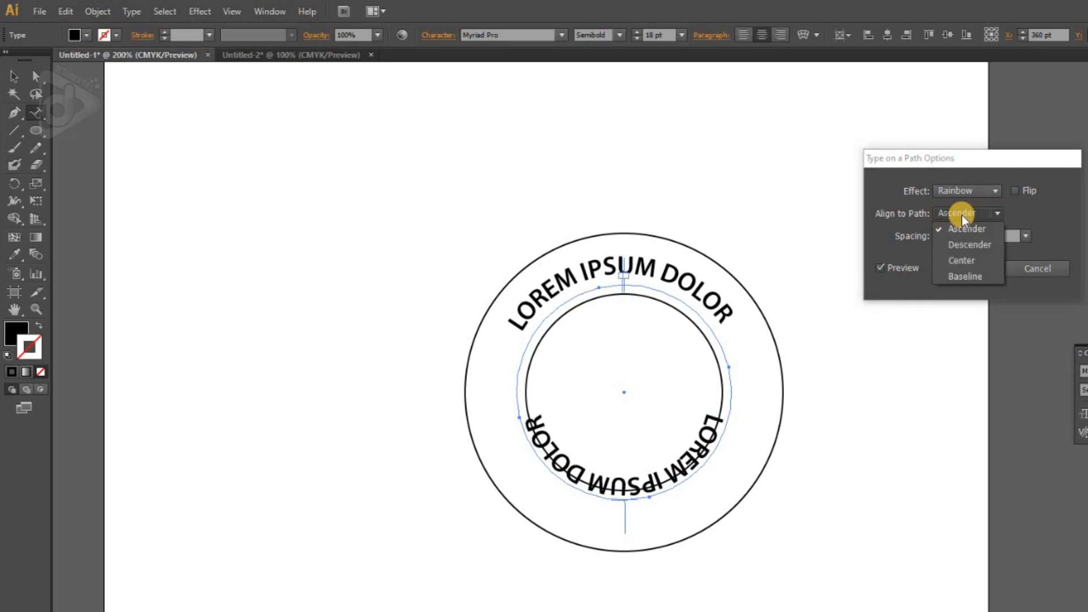
{"action": "left_click", "coordinate": [961, 245]}
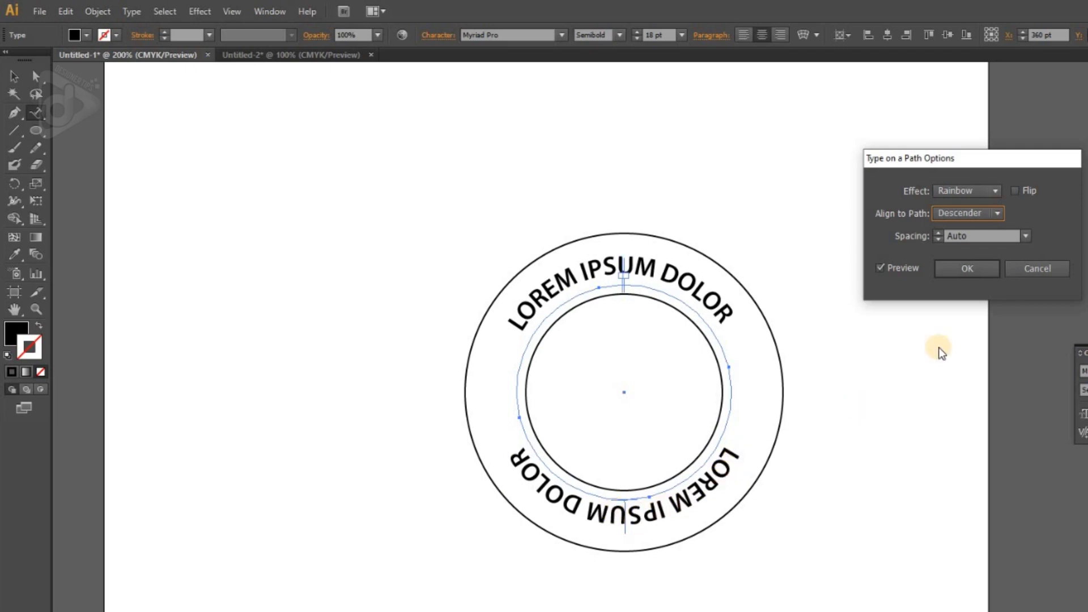
{"action": "left_click", "coordinate": [943, 212]}
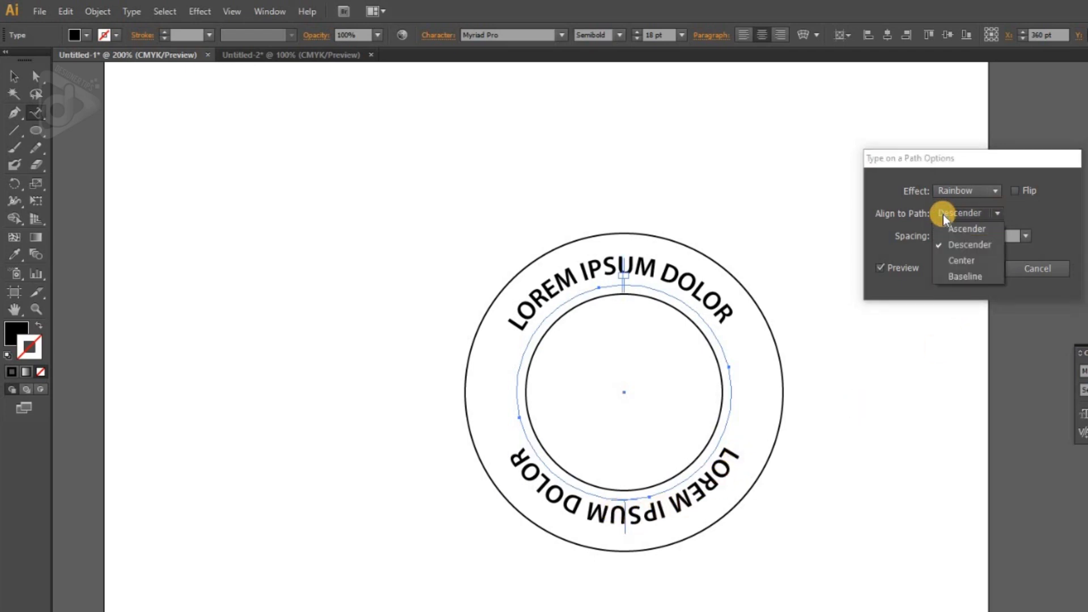
{"action": "left_click", "coordinate": [961, 261]}
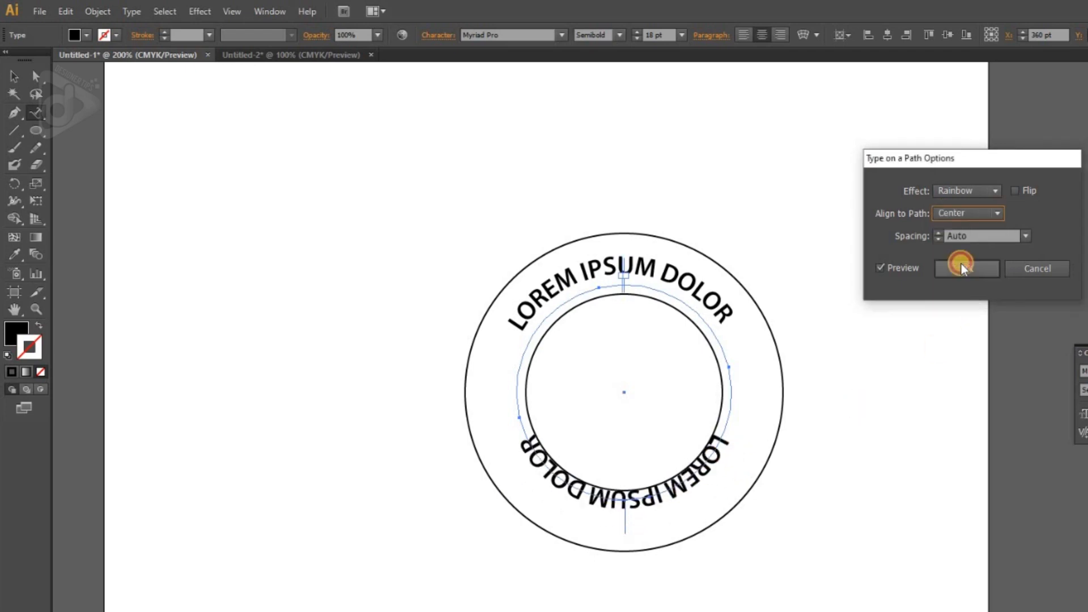
{"action": "left_click_drag", "start_coordinate": [518, 415], "coordinate": [720, 453]}
{"action": "left_click", "coordinate": [980, 209]}
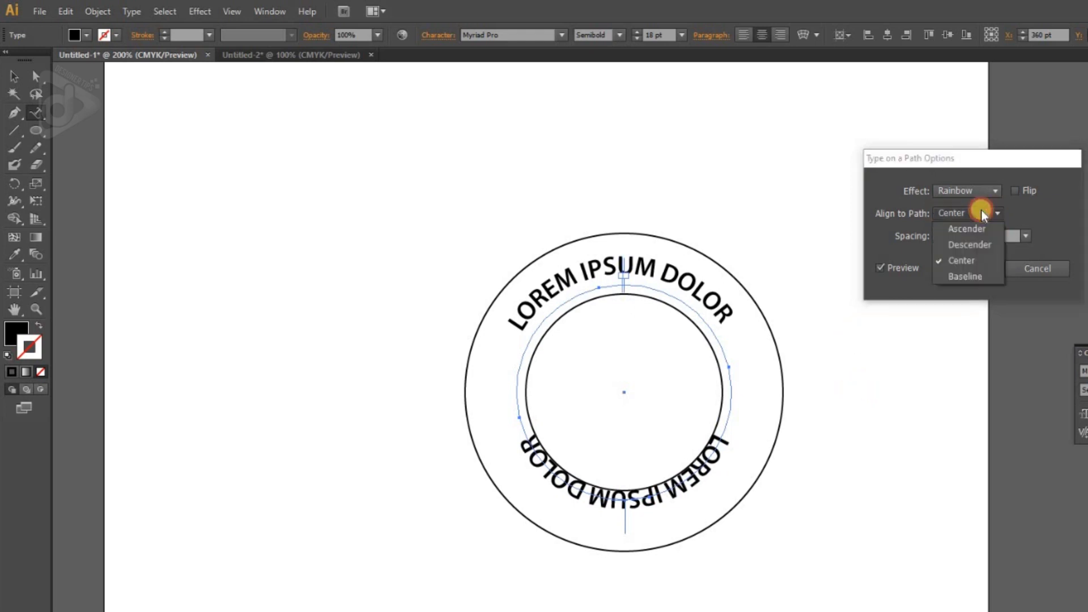
{"action": "left_click", "coordinate": [978, 276]}
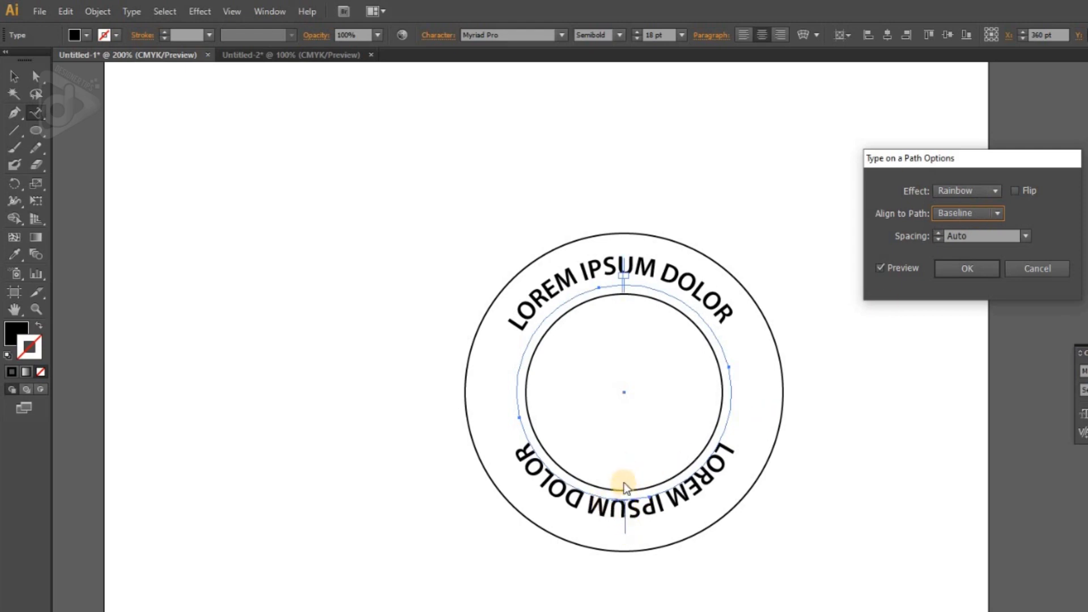
Flip the bottom text to the inside of its circle in the Type on a Path Options
{"action": "left_click", "coordinate": [1015, 190]}
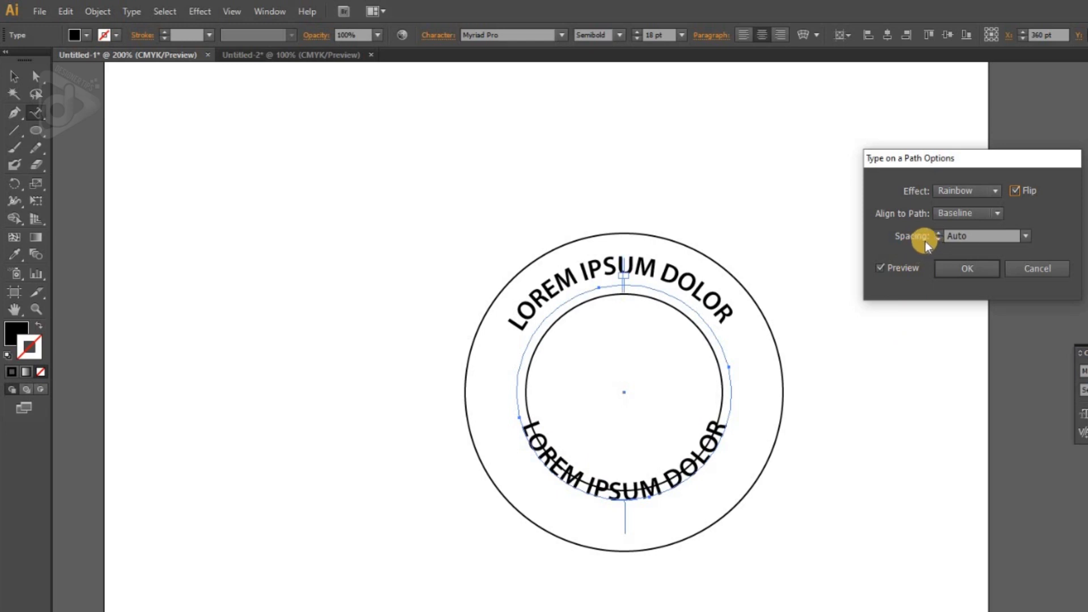
Preview spacings of -24 pt and 36 pt on the flipped bottom text, and return the spacing to Auto
{"action": "left_click", "coordinate": [1025, 236]}
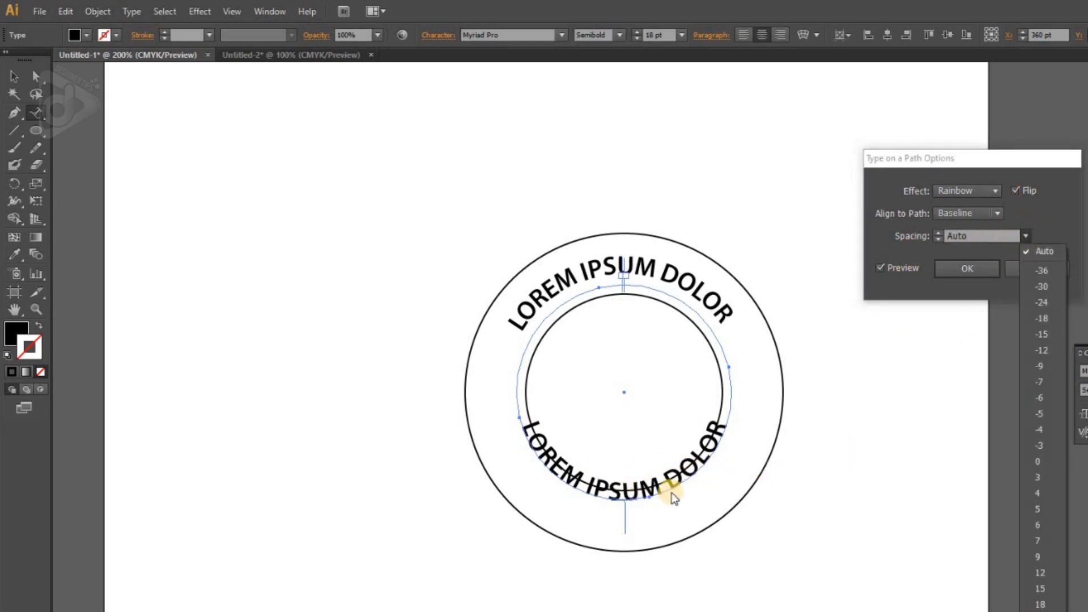
{"action": "left_click", "coordinate": [1052, 302]}
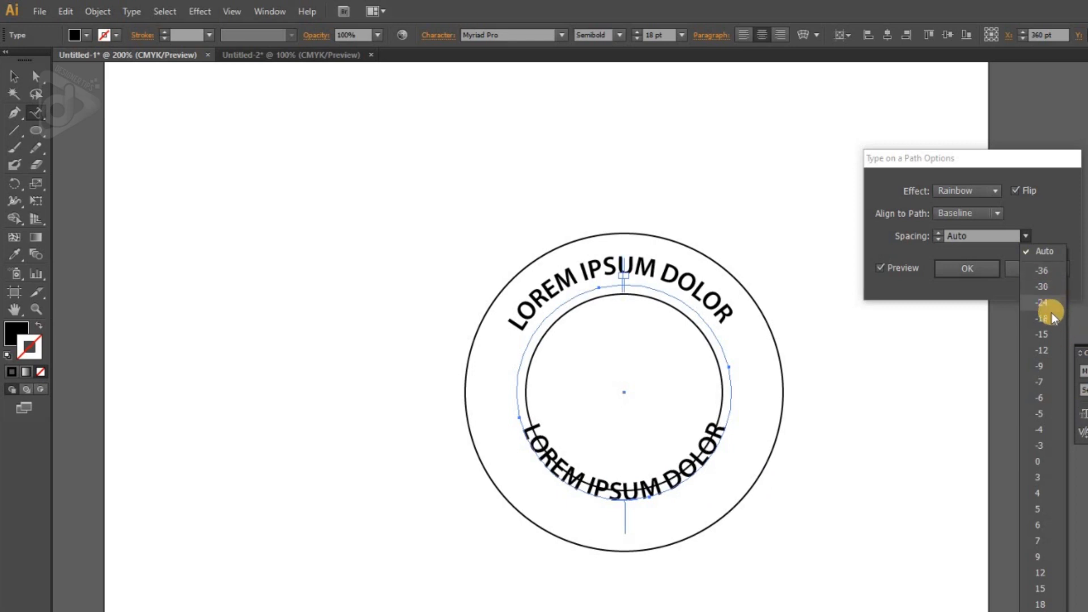
{"action": "left_click", "coordinate": [1043, 301]}
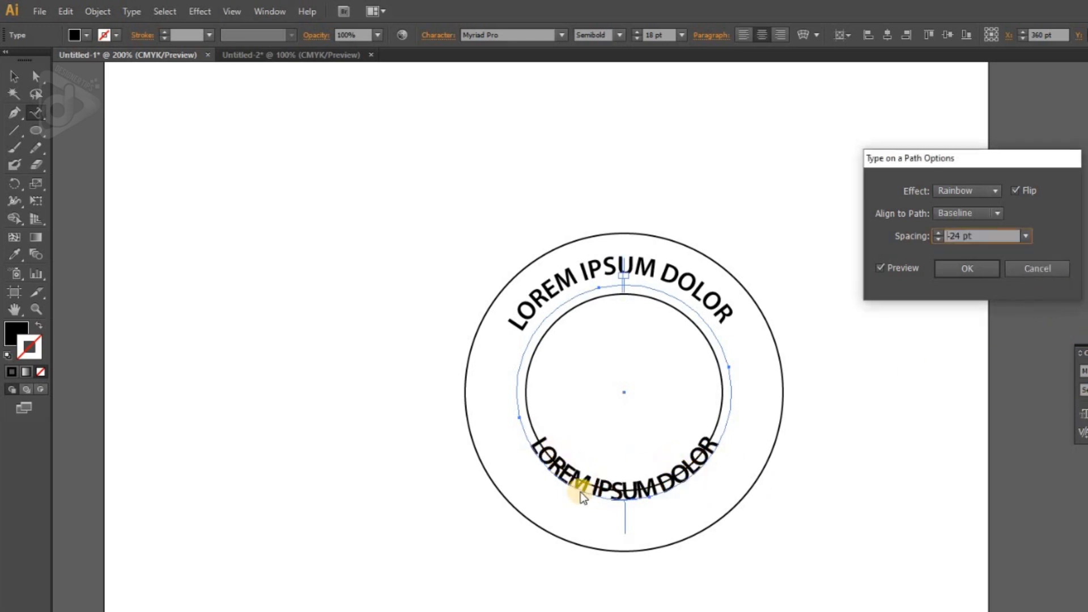
{"action": "left_click", "coordinate": [1024, 238]}
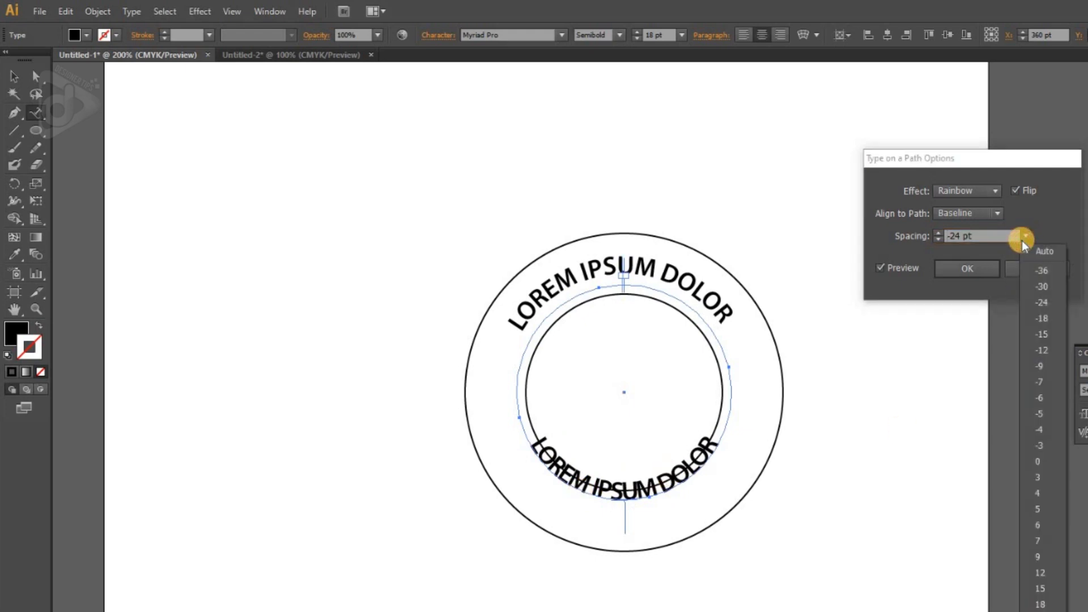
{"action": "left_click", "coordinate": [1040, 611]}
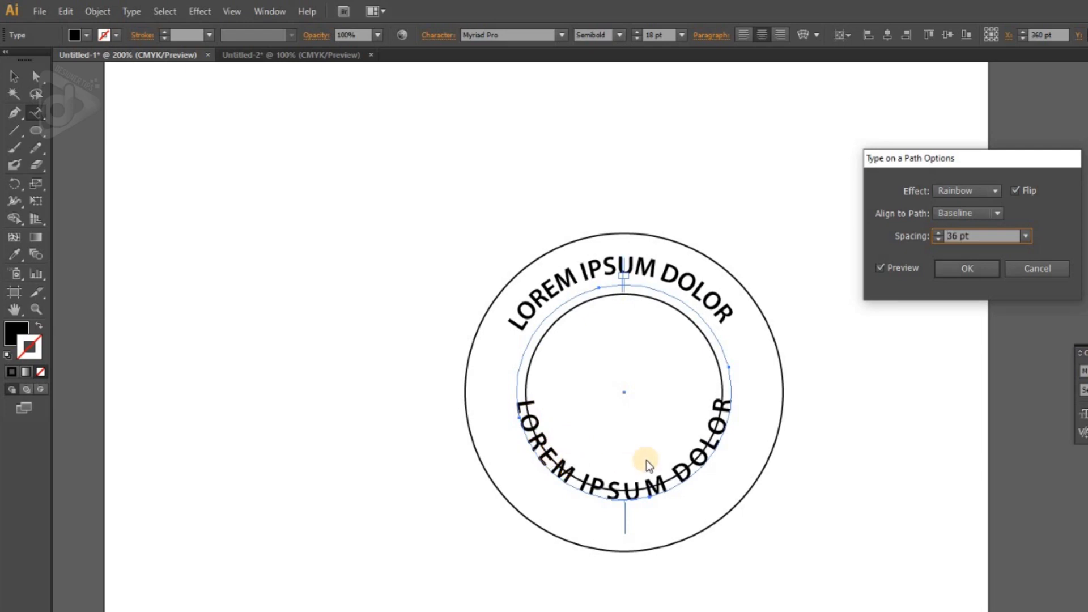
{"action": "left_click", "coordinate": [1028, 236]}
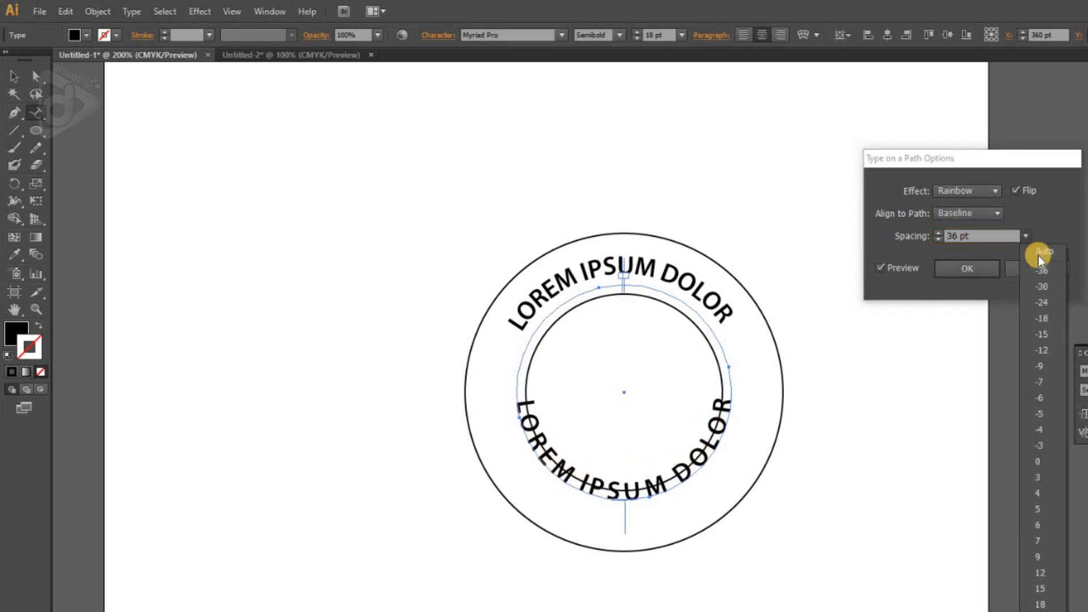
{"action": "left_click", "coordinate": [1038, 257]}
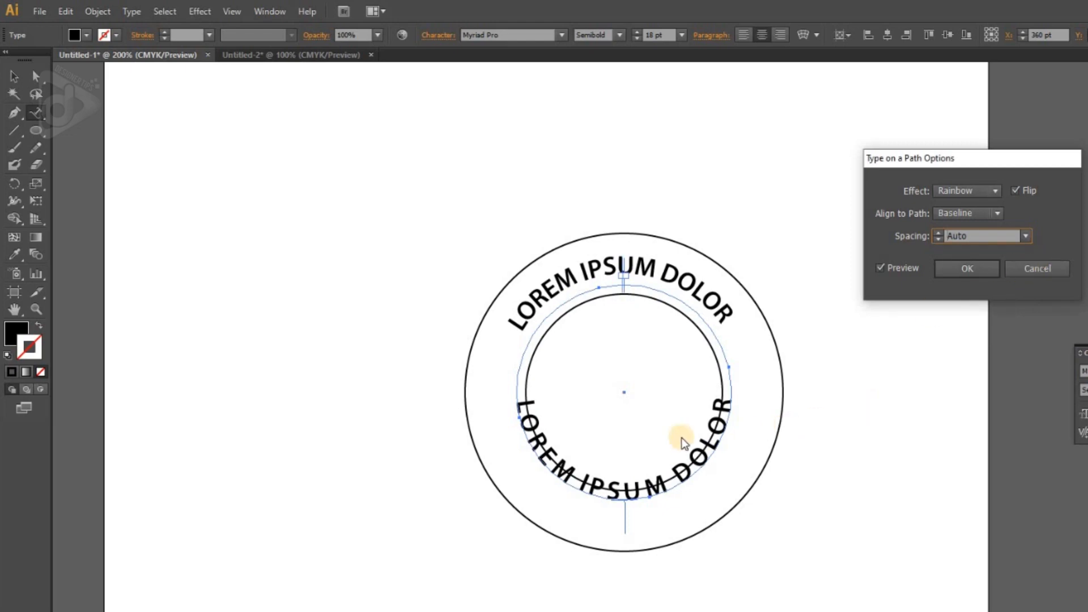
{"action": "left_click_drag", "start_coordinate": [530, 395], "coordinate": [528, 408]}
Align the flipped bottom text to the path by Ascender and apply the Type on a Path Options
{"action": "left_click", "coordinate": [958, 213]}
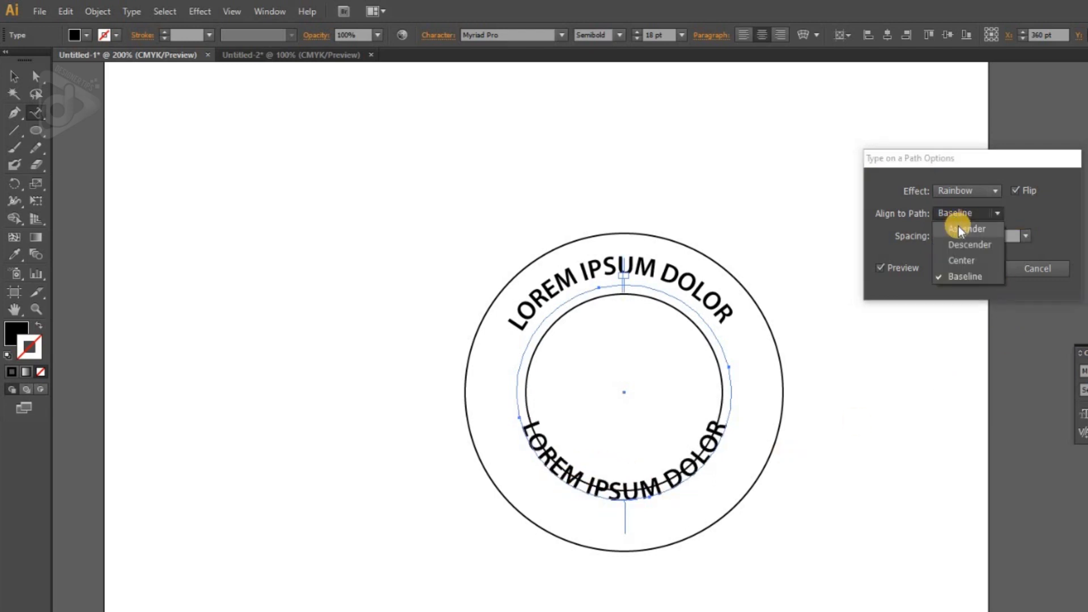
{"action": "left_click", "coordinate": [960, 229]}
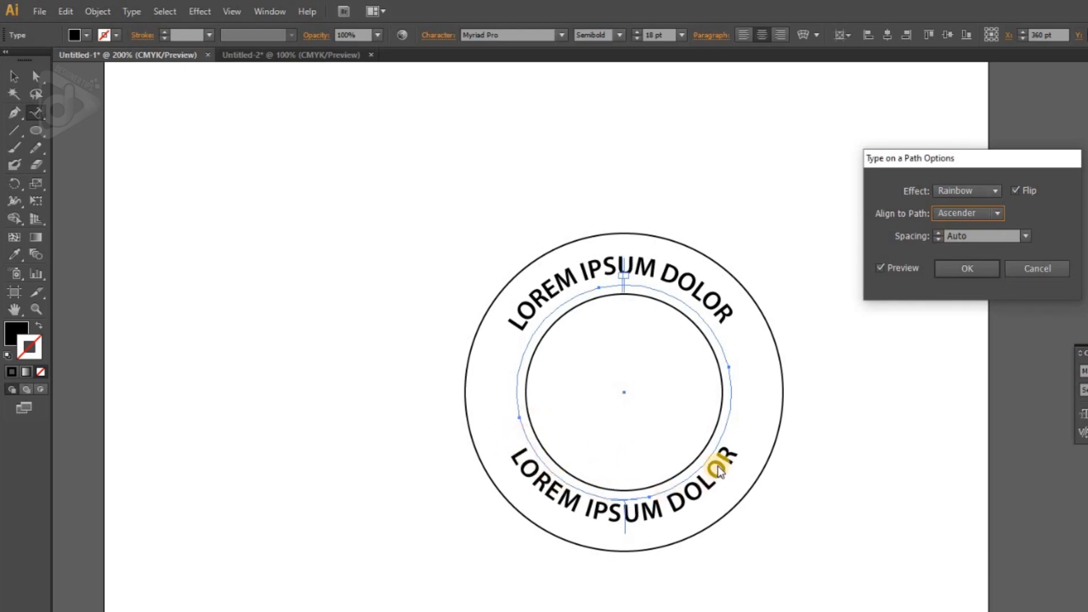
{"action": "left_click", "coordinate": [967, 269]}
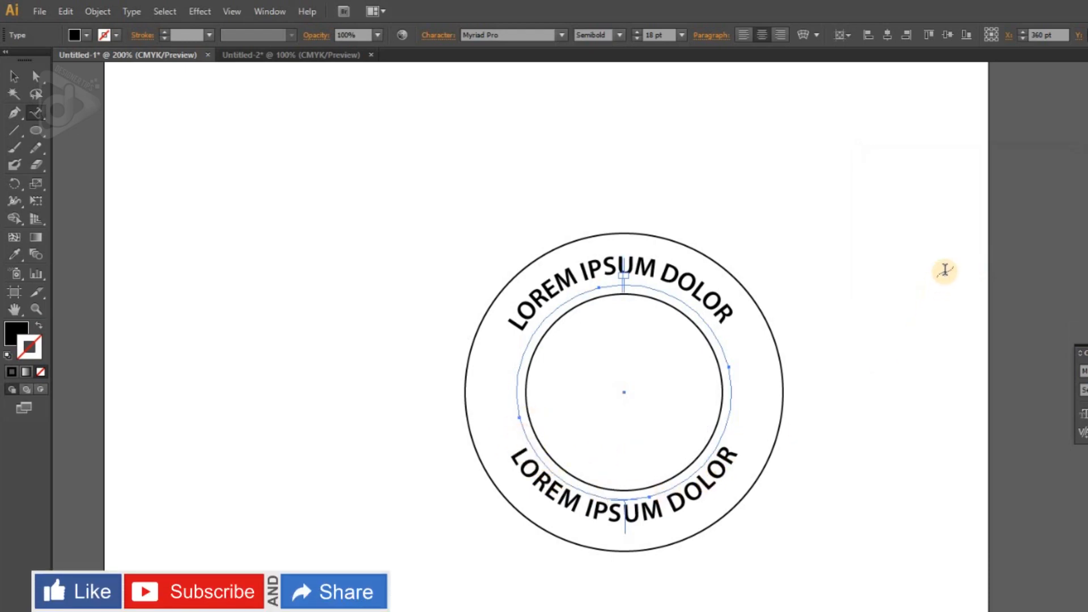
Leave text editing and delete the whole badge, both circles and both path texts, from the artboard
{"action": "key", "text": "Escape"}
{"action": "left_click", "coordinate": [769, 241]}
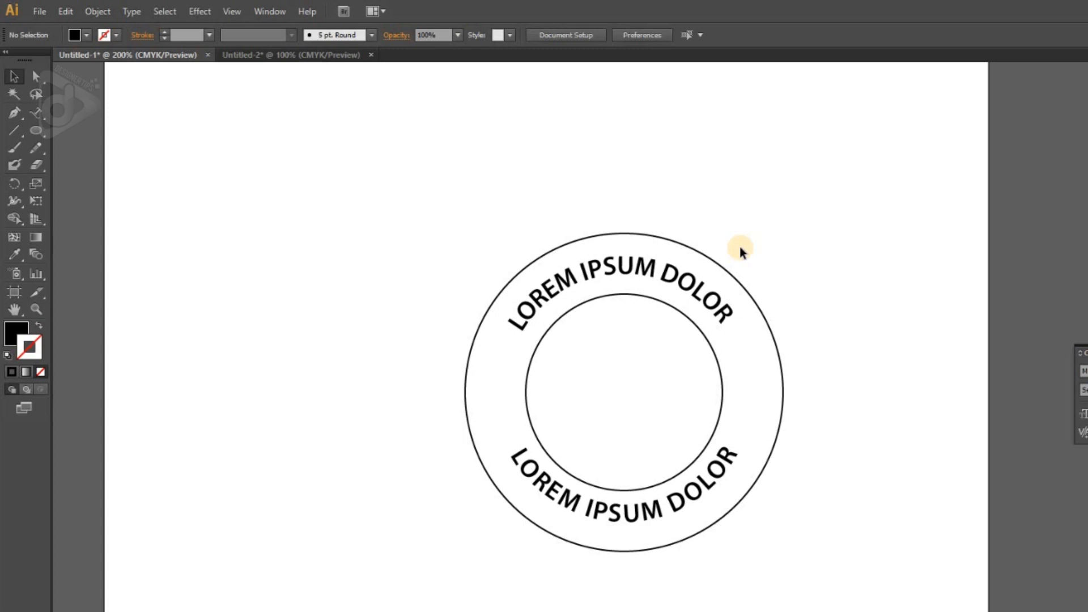
{"action": "left_click_drag", "start_coordinate": [421, 194], "coordinate": [796, 563]}
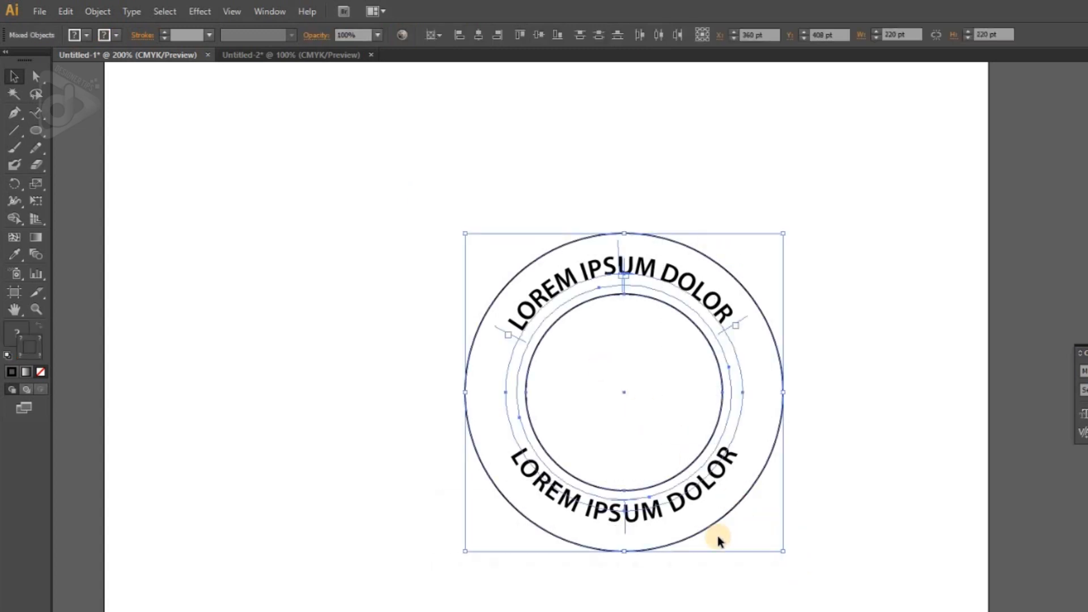
{"action": "key", "text": "Delete"}
Write DESIGNER TIPS as a vertical line of text on the empty artboard with the Vertical Type Tool
{"action": "left_click_drag", "start_coordinate": [38, 113], "coordinate": [101, 164]}
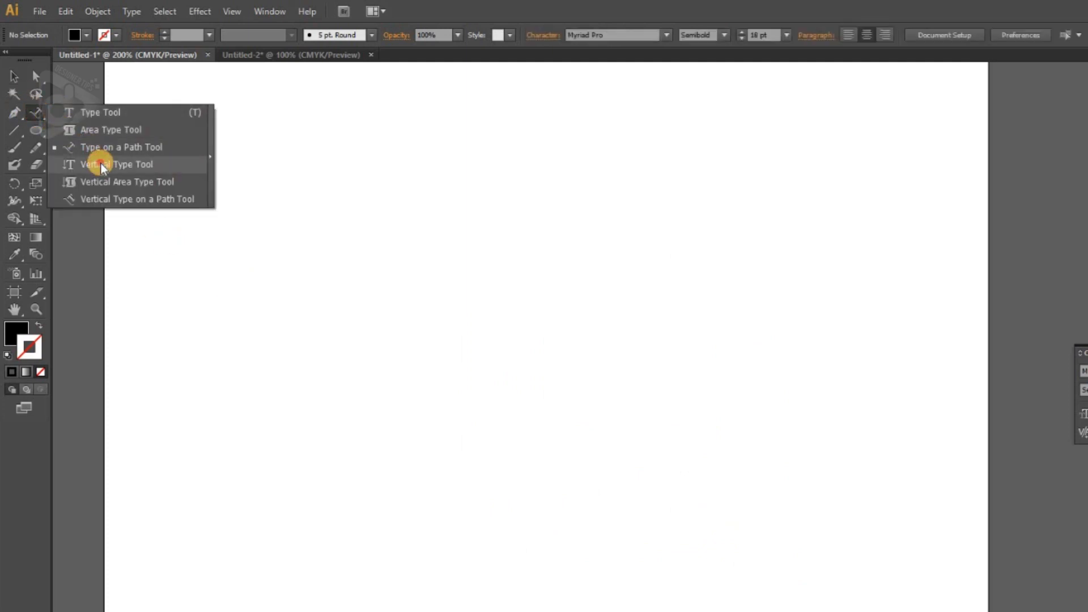
{"action": "left_click_drag", "start_coordinate": [100, 164], "coordinate": [112, 114]}
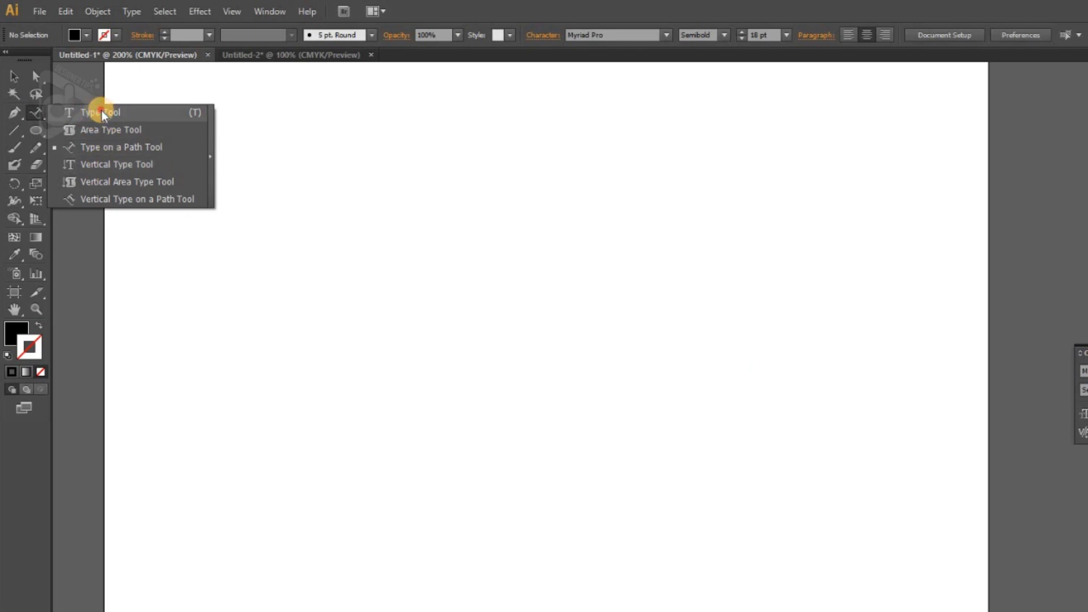
{"action": "left_click_drag", "start_coordinate": [107, 114], "coordinate": [127, 164]}
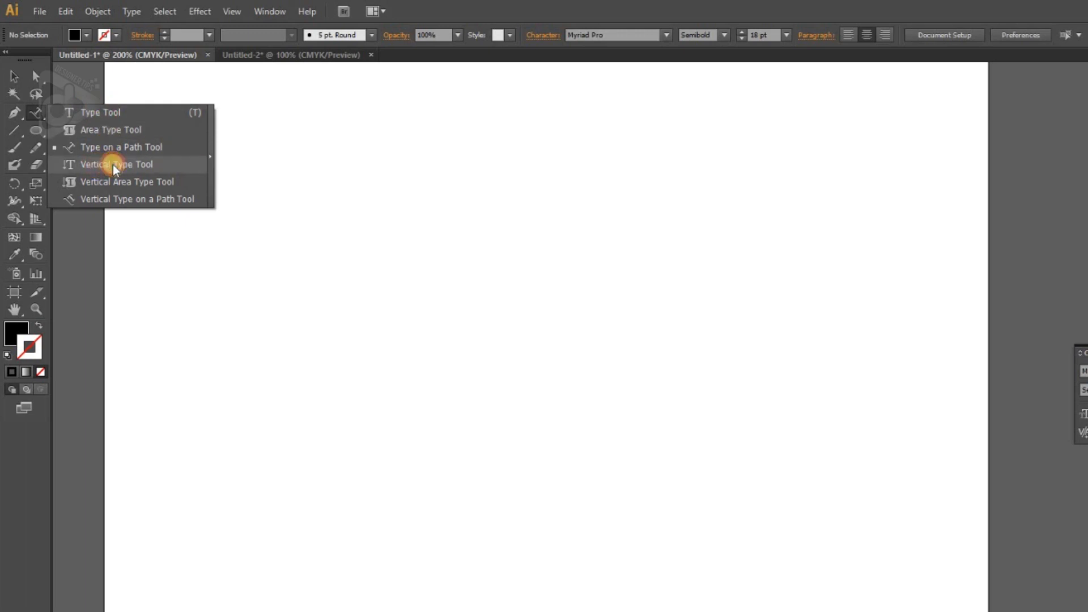
{"action": "left_click_drag", "start_coordinate": [98, 164], "coordinate": [97, 164]}
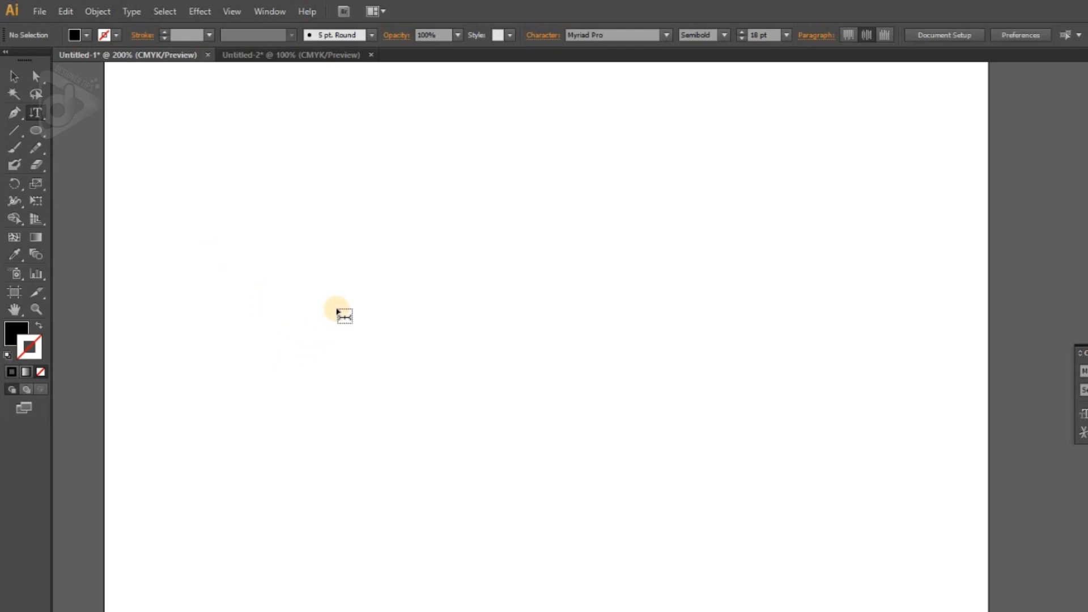
{"action": "left_click", "coordinate": [336, 310]}
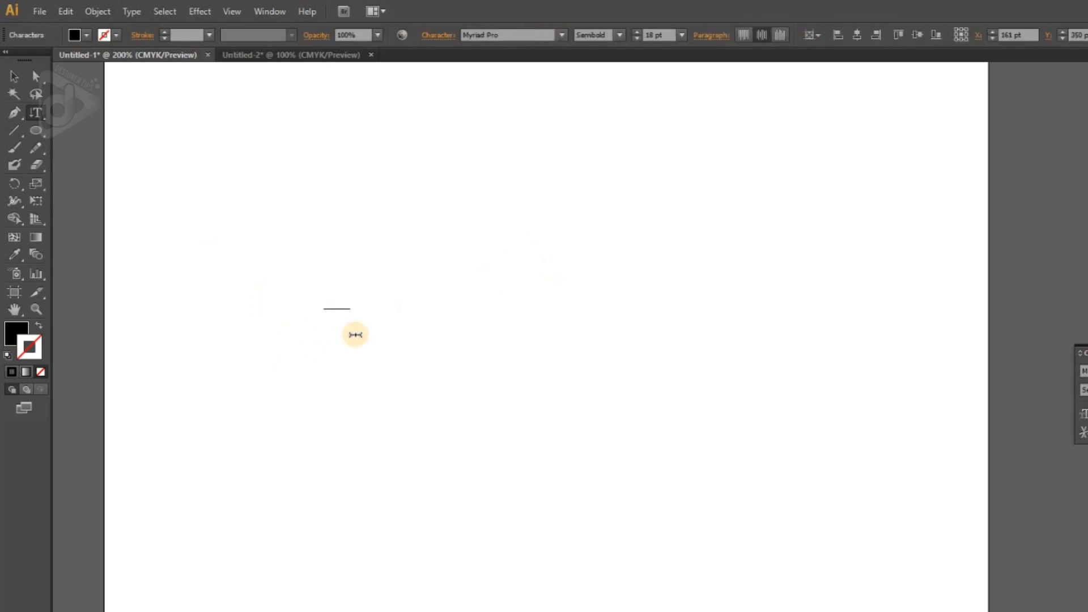
{"action": "type", "text": "DES"}
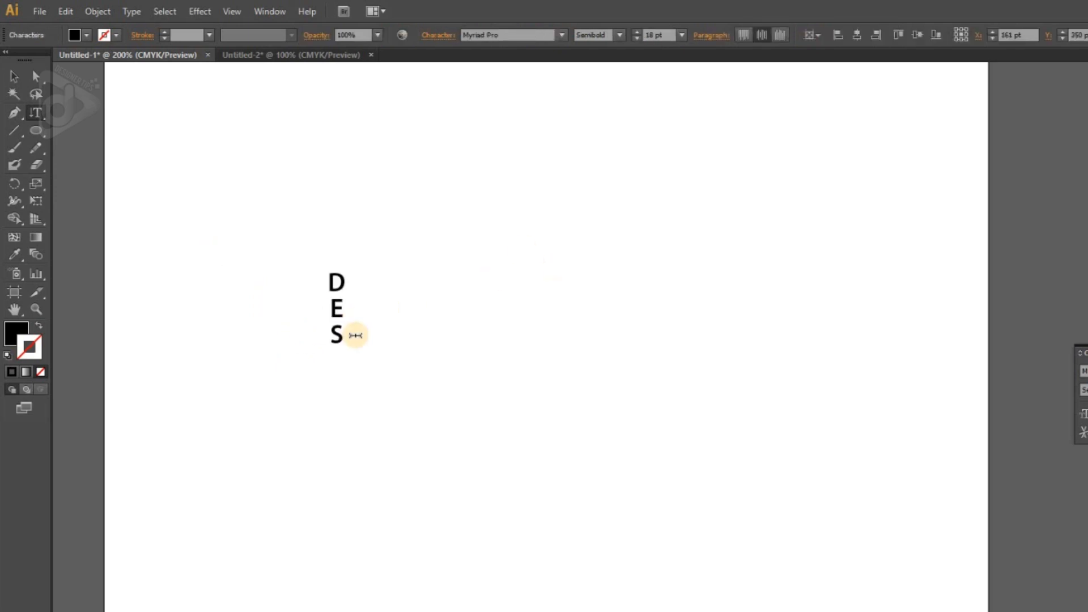
{"action": "type", "text": "IGNER"}
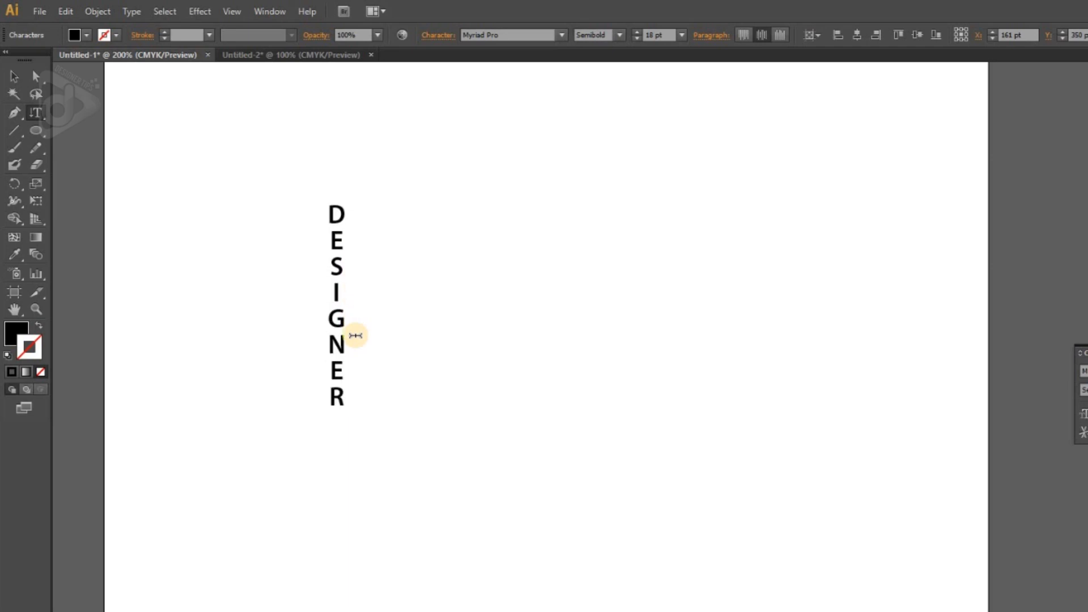
{"action": "type", "text": " TIPS"}
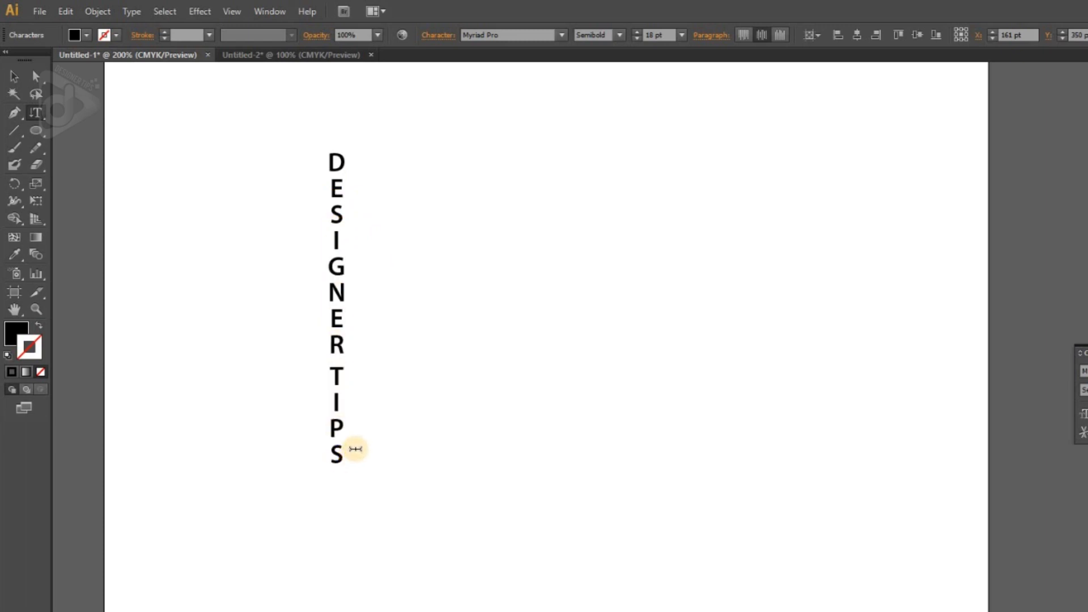
{"action": "left_click", "coordinate": [15, 78]}
Write 12345632 as a second vertical text, place it beside DESIGNER TIPS and add two staggered copies of it
{"action": "left_click", "coordinate": [35, 111]}
{"action": "left_click", "coordinate": [417, 208]}
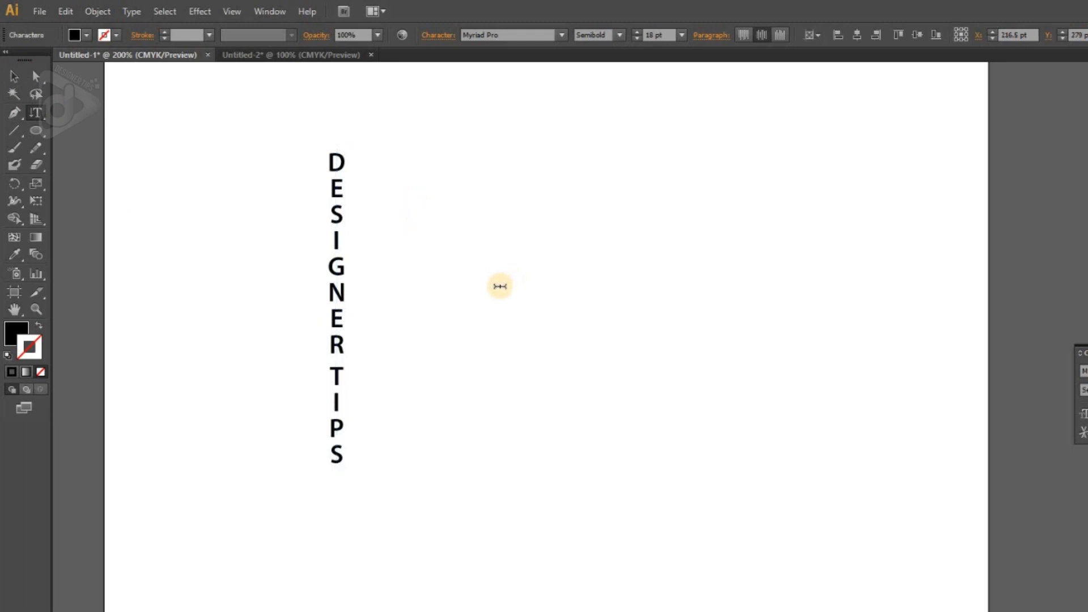
{"action": "type", "text": "12345632"}
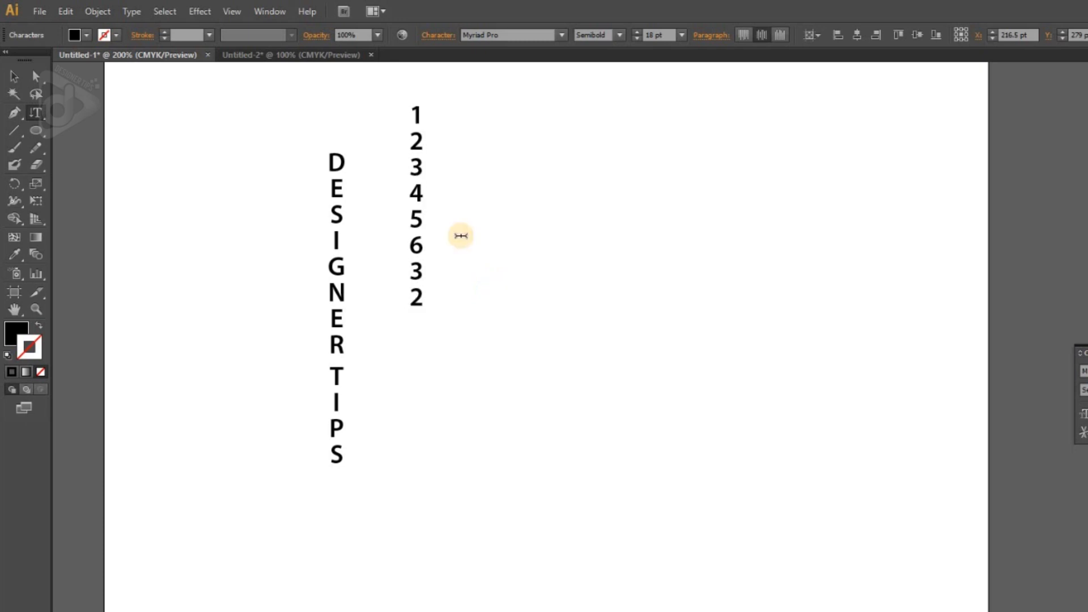
{"action": "left_click", "coordinate": [12, 85]}
{"action": "left_click_drag", "start_coordinate": [417, 280], "coordinate": [474, 419]}
{"action": "left_click", "coordinate": [614, 367]}
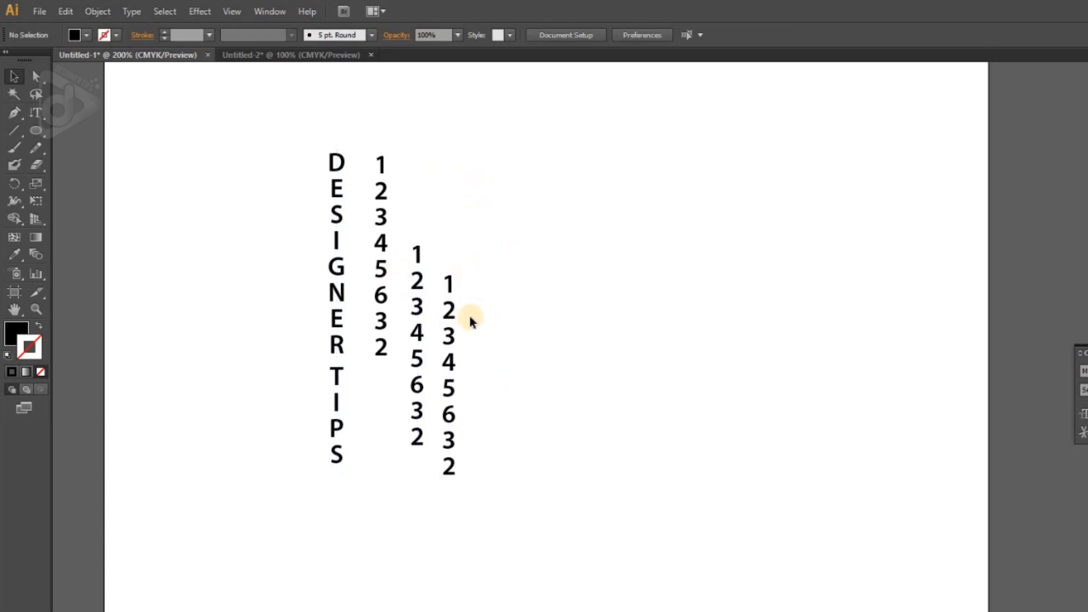
Draw a filled circle about 229 pt in diameter to the lower right of the vertical texts
{"action": "left_click_drag", "start_coordinate": [41, 115], "coordinate": [117, 185]}
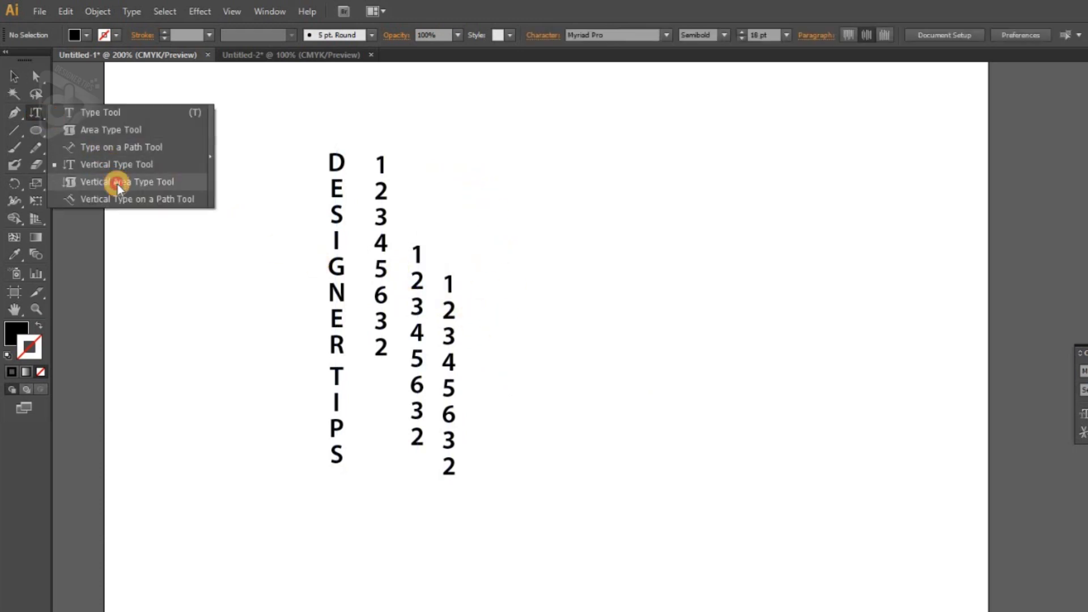
{"action": "mouse_move", "coordinate": [99, 182]}
{"action": "left_mouse_down"}
{"action": "mouse_move", "coordinate": [121, 181]}
{"action": "mouse_move", "coordinate": [100, 142]}
{"action": "mouse_move", "coordinate": [116, 128]}
{"action": "mouse_move", "coordinate": [104, 132]}
{"action": "mouse_move", "coordinate": [123, 163]}
{"action": "mouse_move", "coordinate": [128, 182]}
{"action": "mouse_move", "coordinate": [118, 184]}
{"action": "left_mouse_up"}
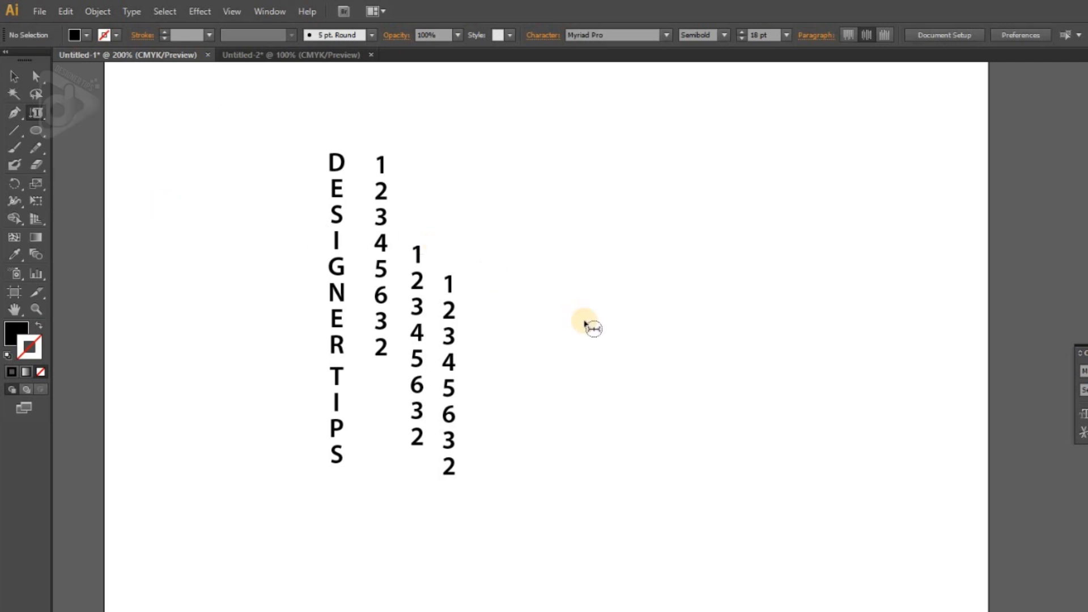
{"action": "left_click", "coordinate": [36, 129]}
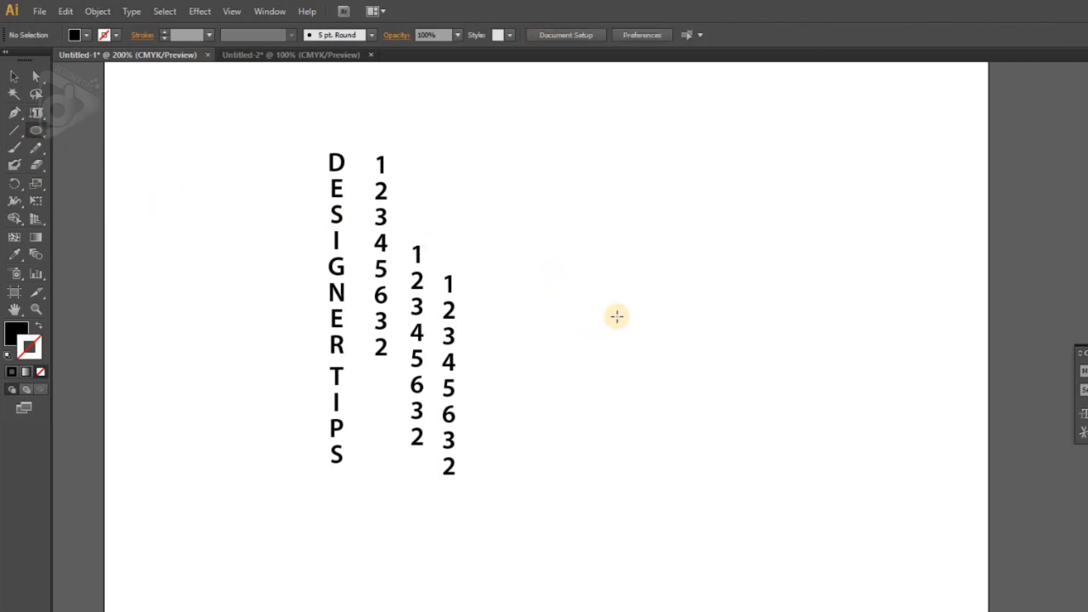
{"action": "left_click_drag", "start_coordinate": [663, 297], "coordinate": [945, 604]}
Copy the first Lorem ipsum paragraph from Untitled-2 and paste it into the circle as vertical area type
{"action": "left_click", "coordinate": [36, 112]}
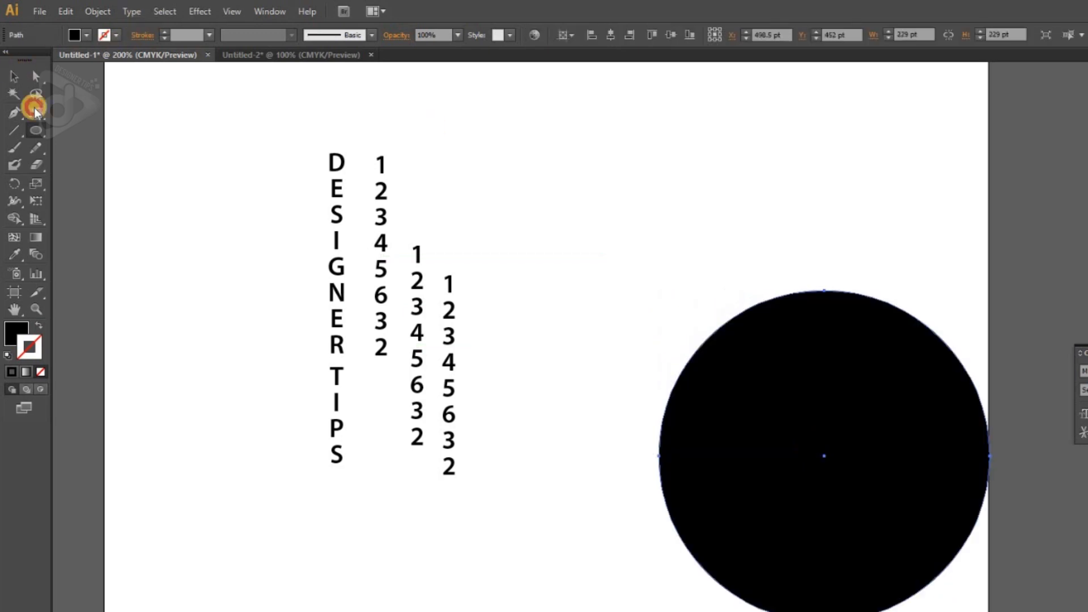
{"action": "left_click", "coordinate": [329, 57]}
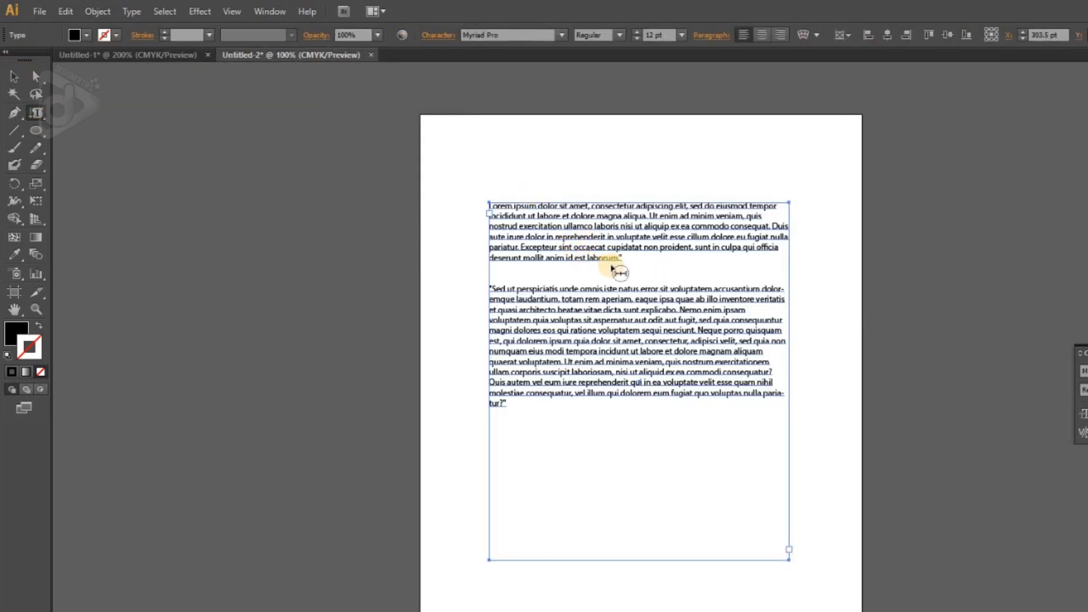
{"action": "left_click_drag", "start_coordinate": [621, 259], "coordinate": [474, 206]}
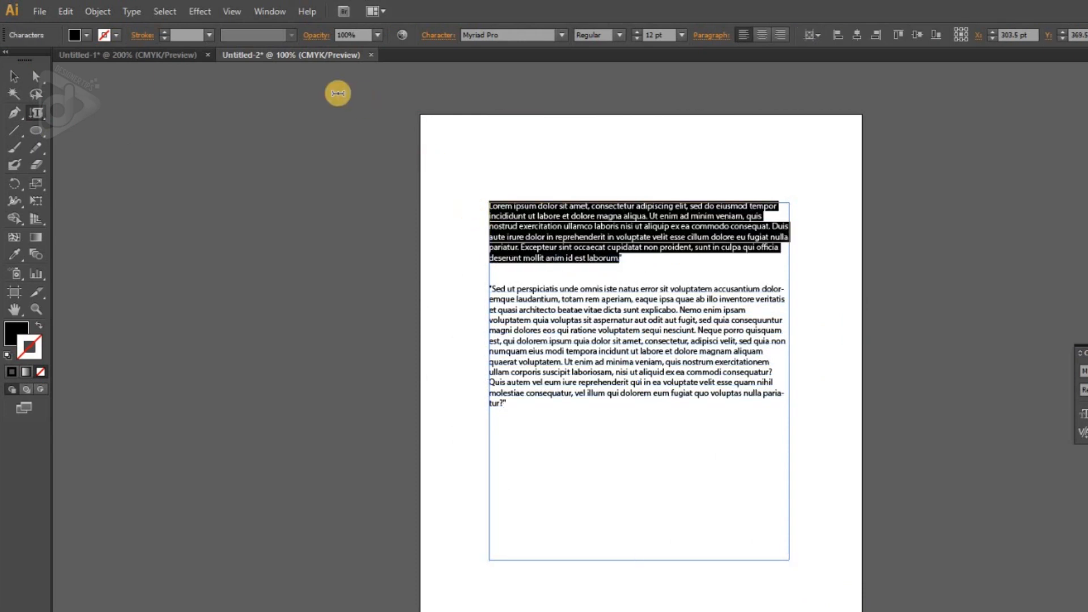
{"action": "left_click", "coordinate": [163, 57]}
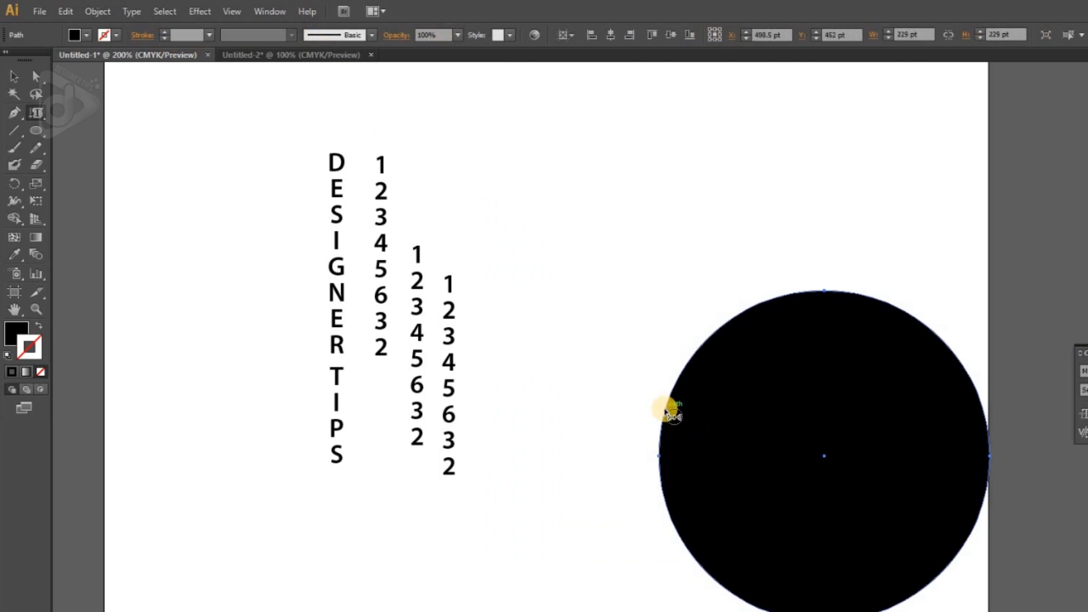
{"action": "left_click", "coordinate": [671, 409]}
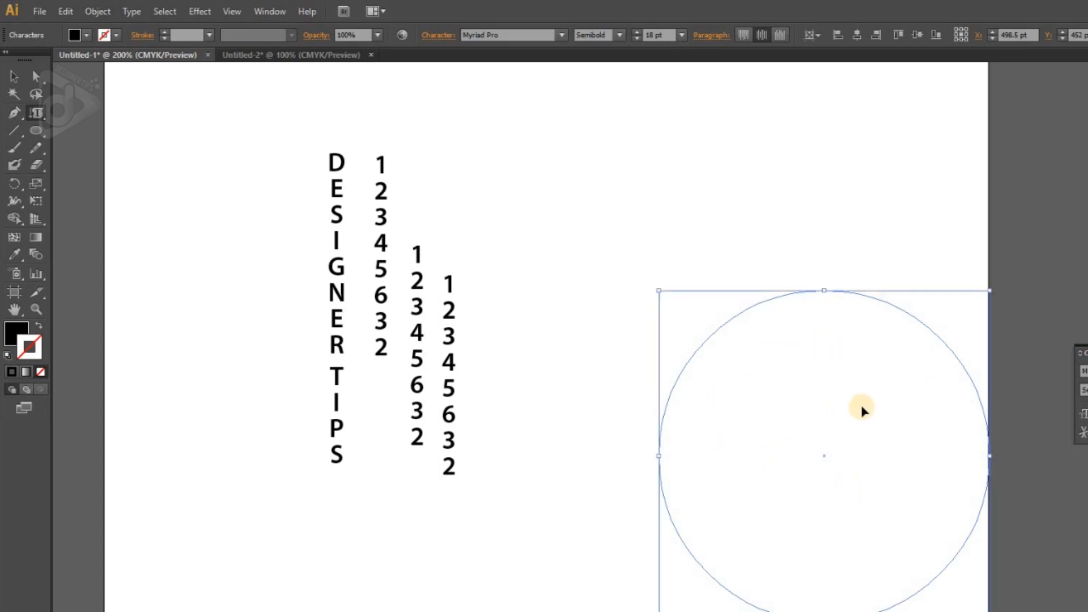
{"action": "key", "text": "ctrl+v"}
{"action": "left_click", "coordinate": [791, 425]}
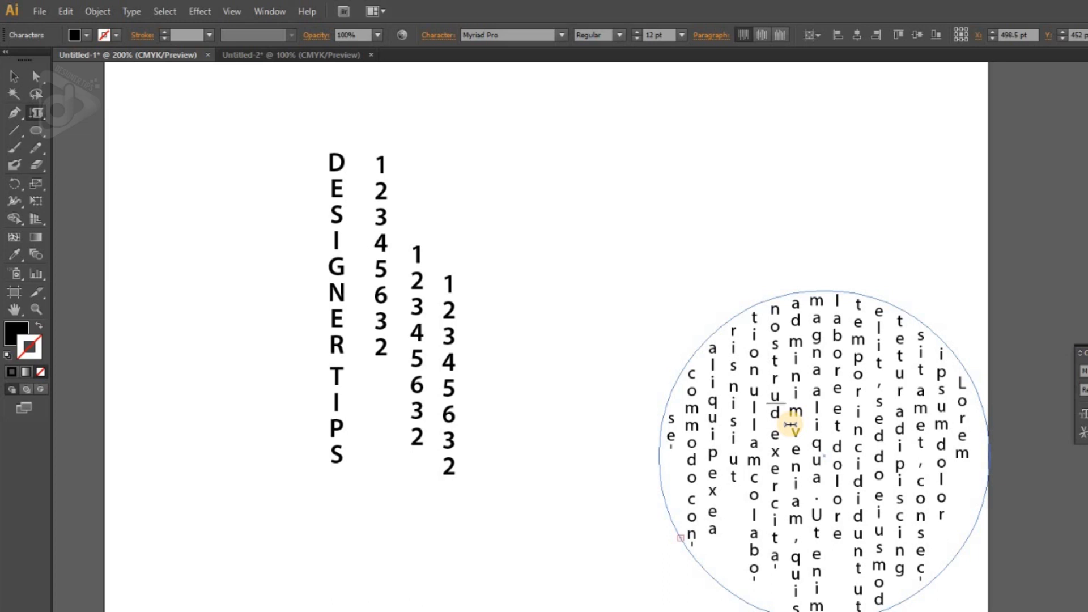
Draw a long, slightly slanted straight path with the Pen tool to the left of the vertical DESIGNER TIPS text
{"action": "left_click", "coordinate": [37, 111]}
{"action": "left_click_drag", "start_coordinate": [48, 121], "coordinate": [84, 150]}
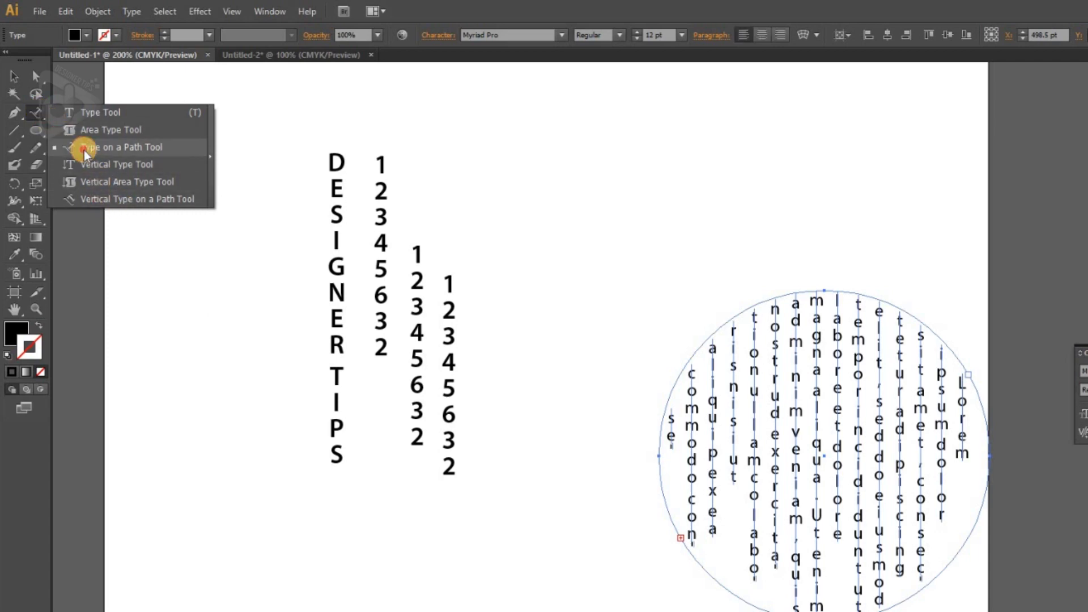
{"action": "left_click_drag", "start_coordinate": [108, 151], "coordinate": [96, 197]}
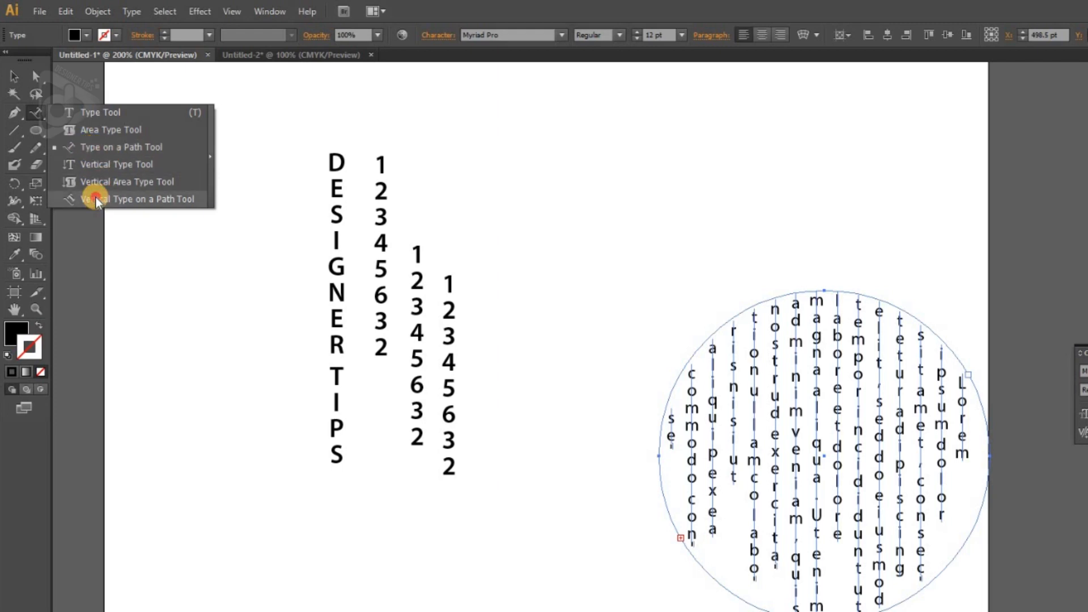
{"action": "left_click_drag", "start_coordinate": [112, 200], "coordinate": [111, 198]}
{"action": "left_click", "coordinate": [15, 113]}
{"action": "left_click", "coordinate": [175, 194]}
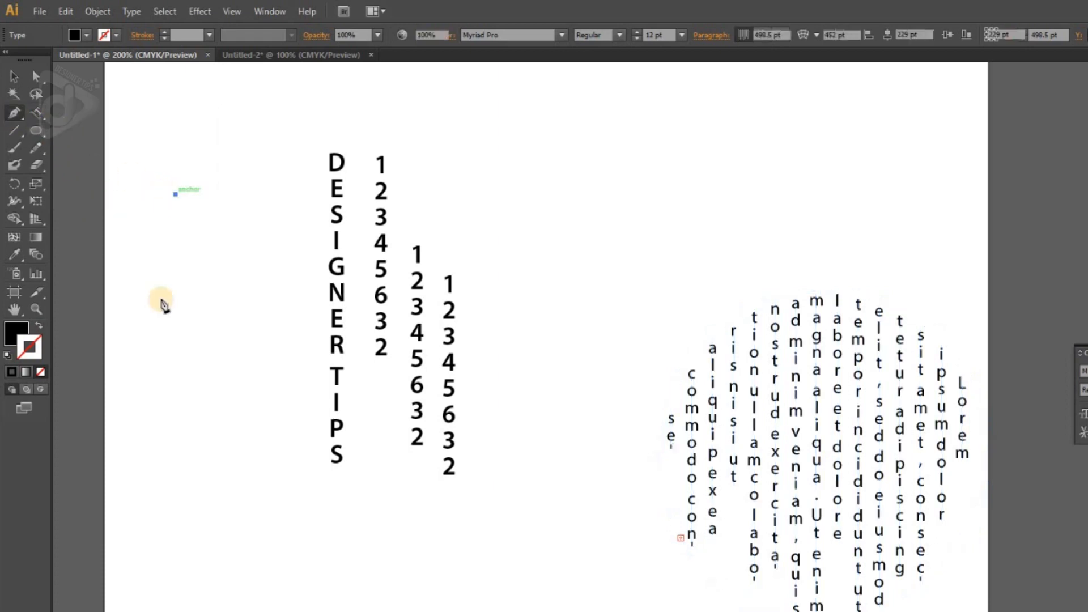
{"action": "left_click", "coordinate": [217, 609]}
Write DESIGNER TIPS along the slanted path with the Vertical Type on a Path Tool
{"action": "left_click", "coordinate": [36, 113]}
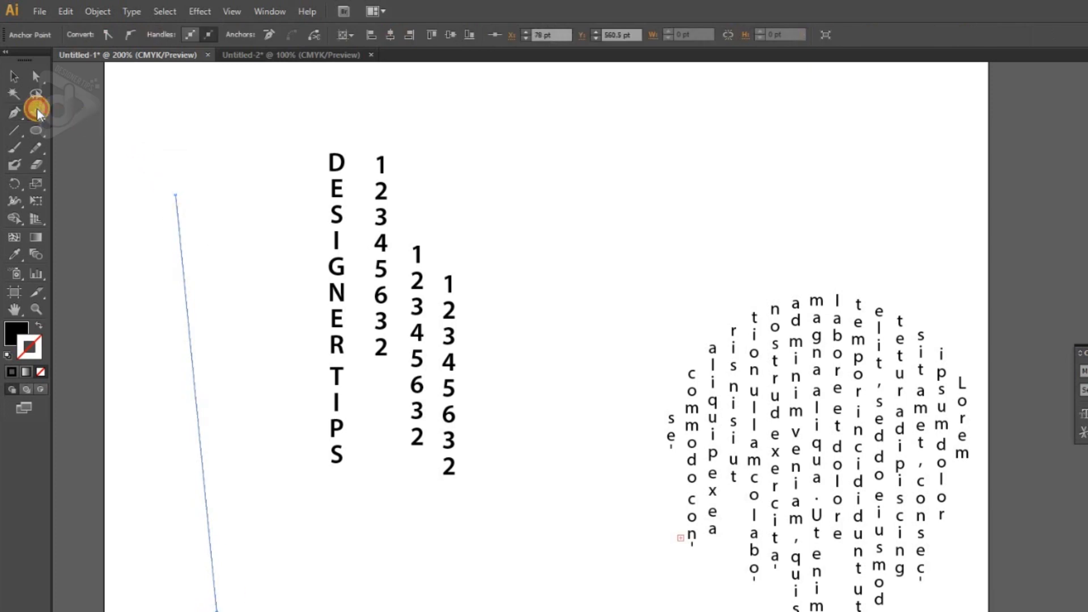
{"action": "left_click", "coordinate": [176, 216]}
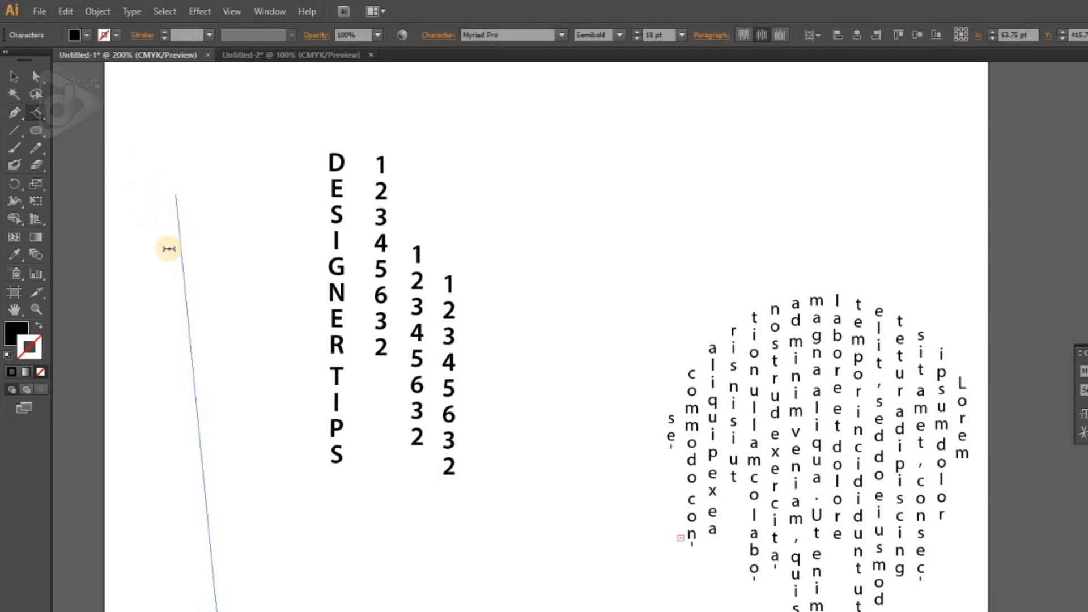
{"action": "type", "text": "DESIGNERTIPS"}
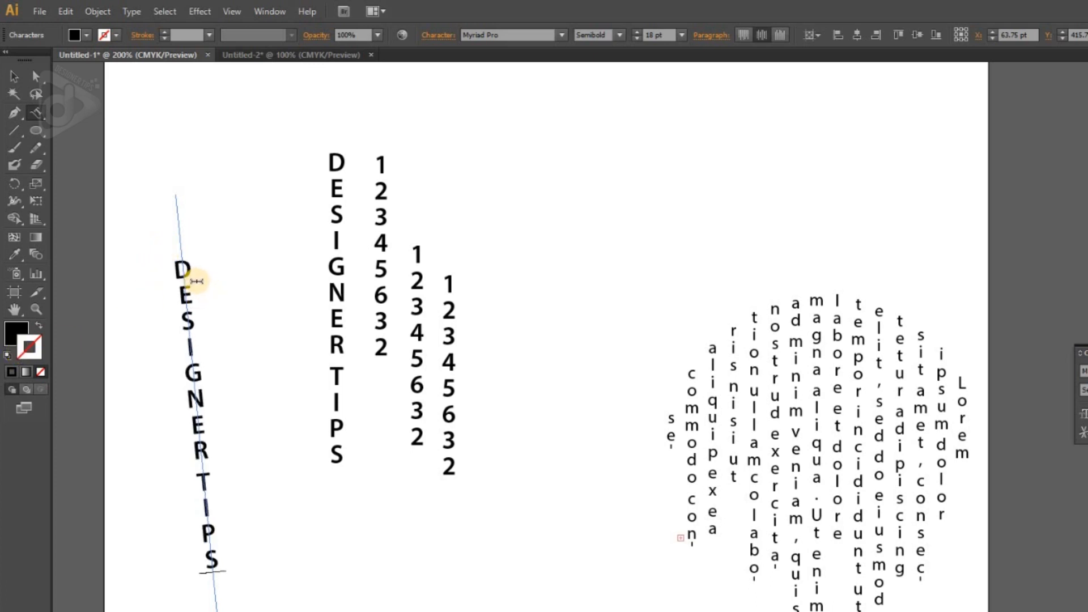